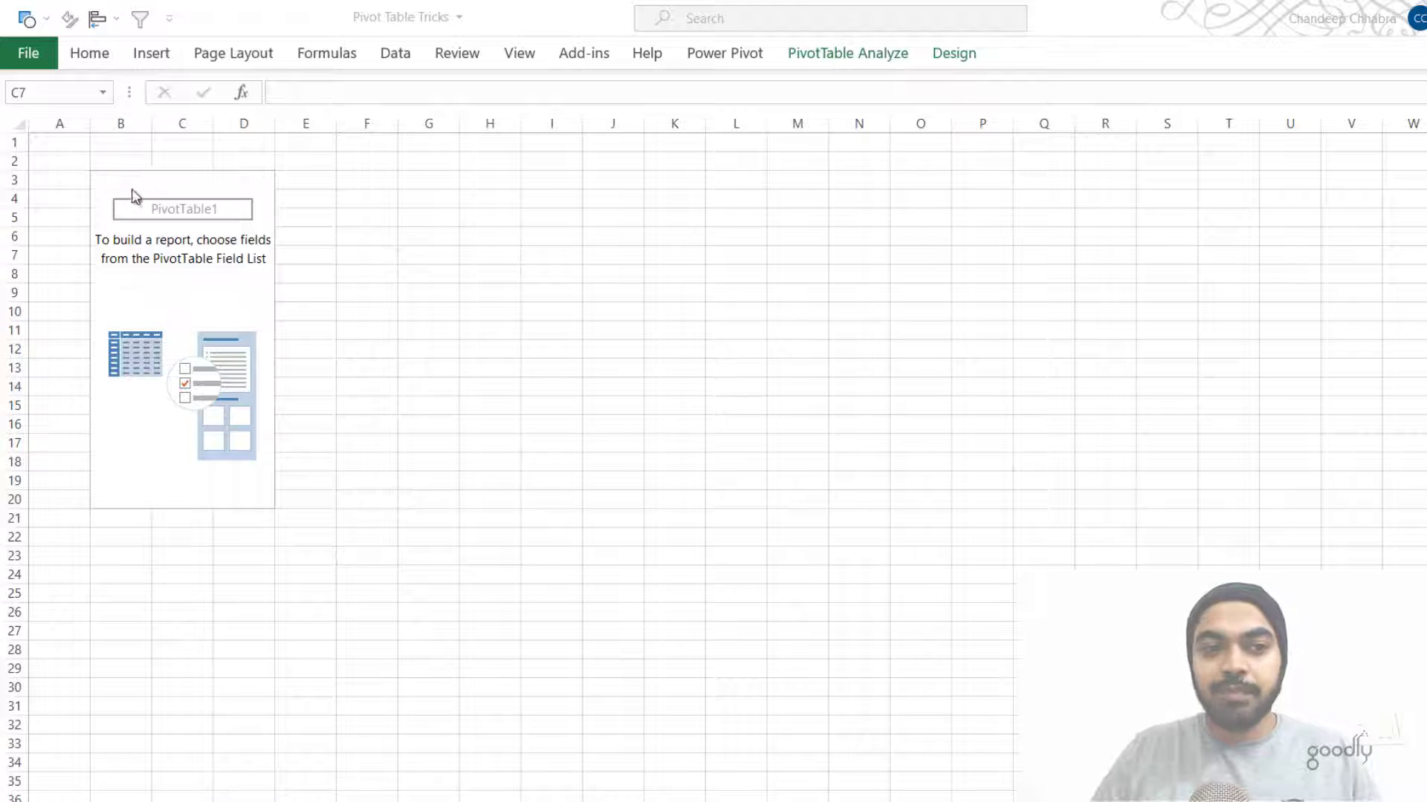
# Set the PivotTable field list layout to Fields Section and Areas Section Side-By-Side.
pyautogui.click(131, 193)
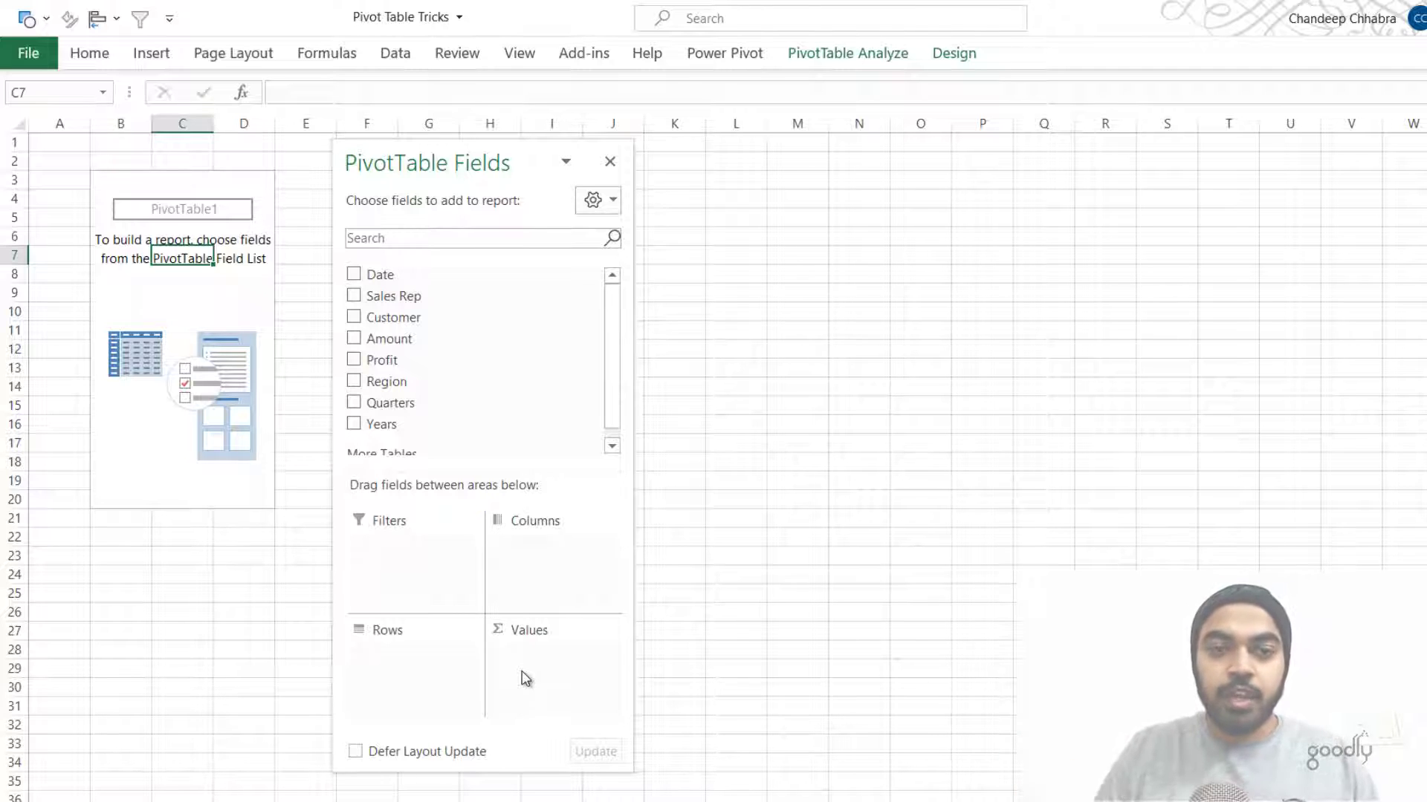
pyautogui.click(613, 200)
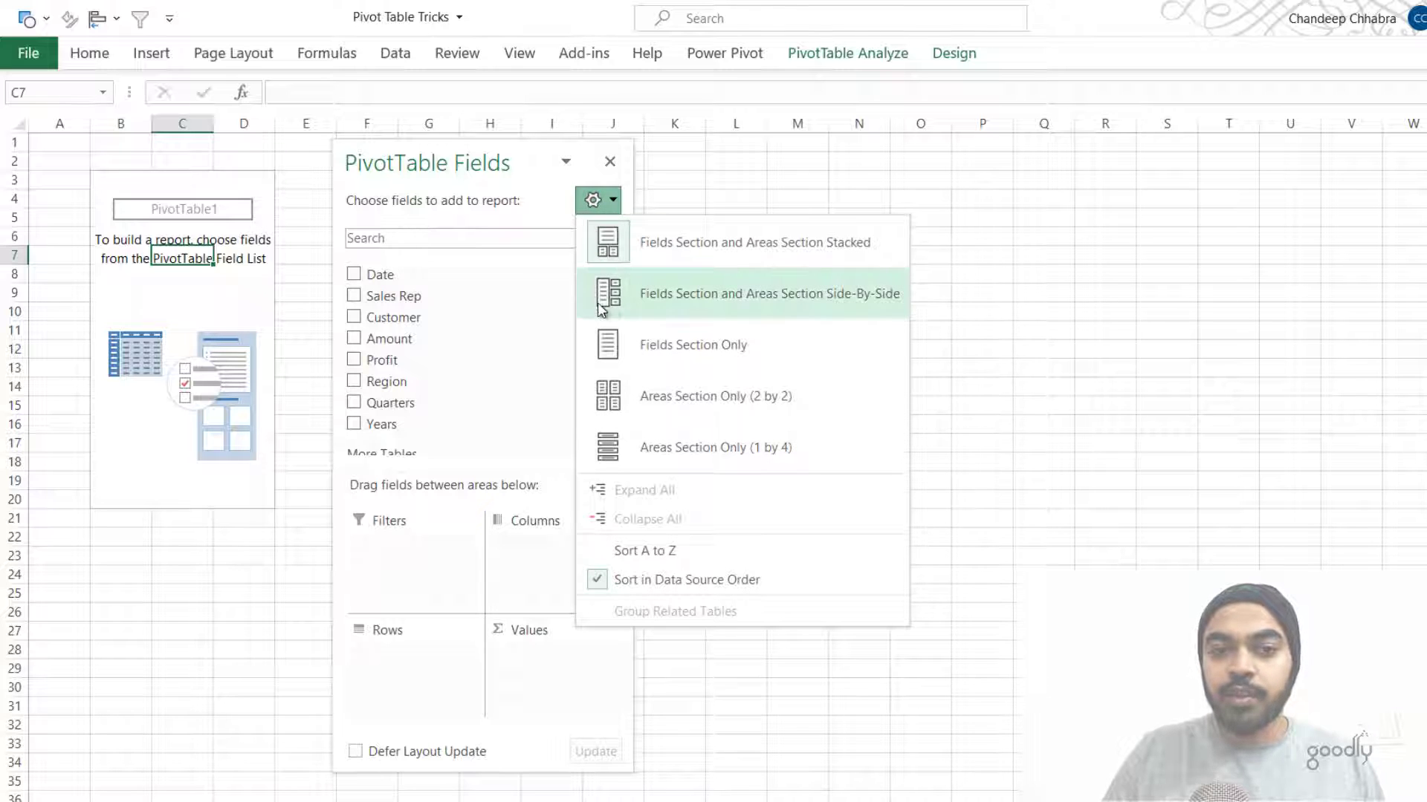
pyautogui.click(710, 306)
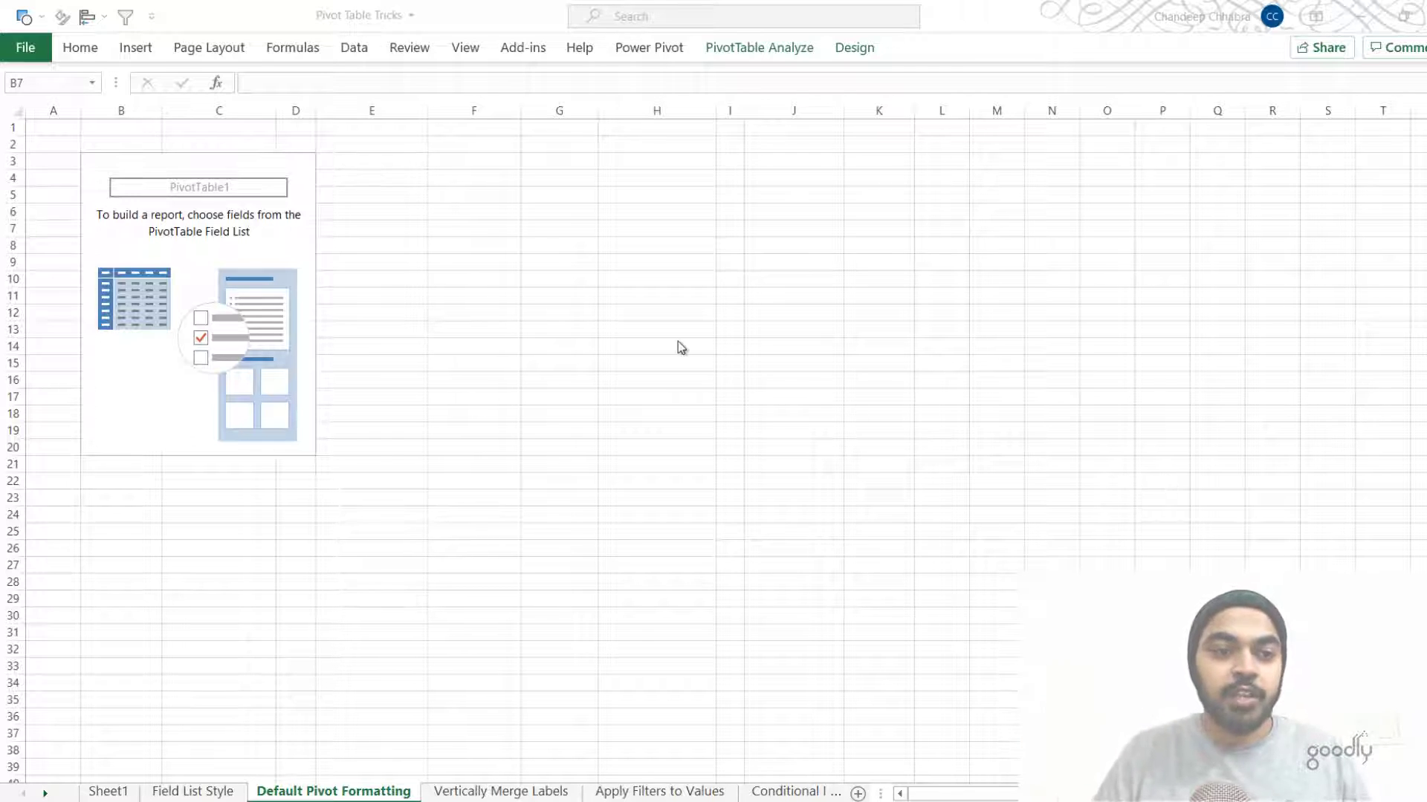
# Build the empty pivot table on the Default Pivot Formatting sheet with Customer and Sales Rep as rows and Amount as values.
pyautogui.click(118, 189)
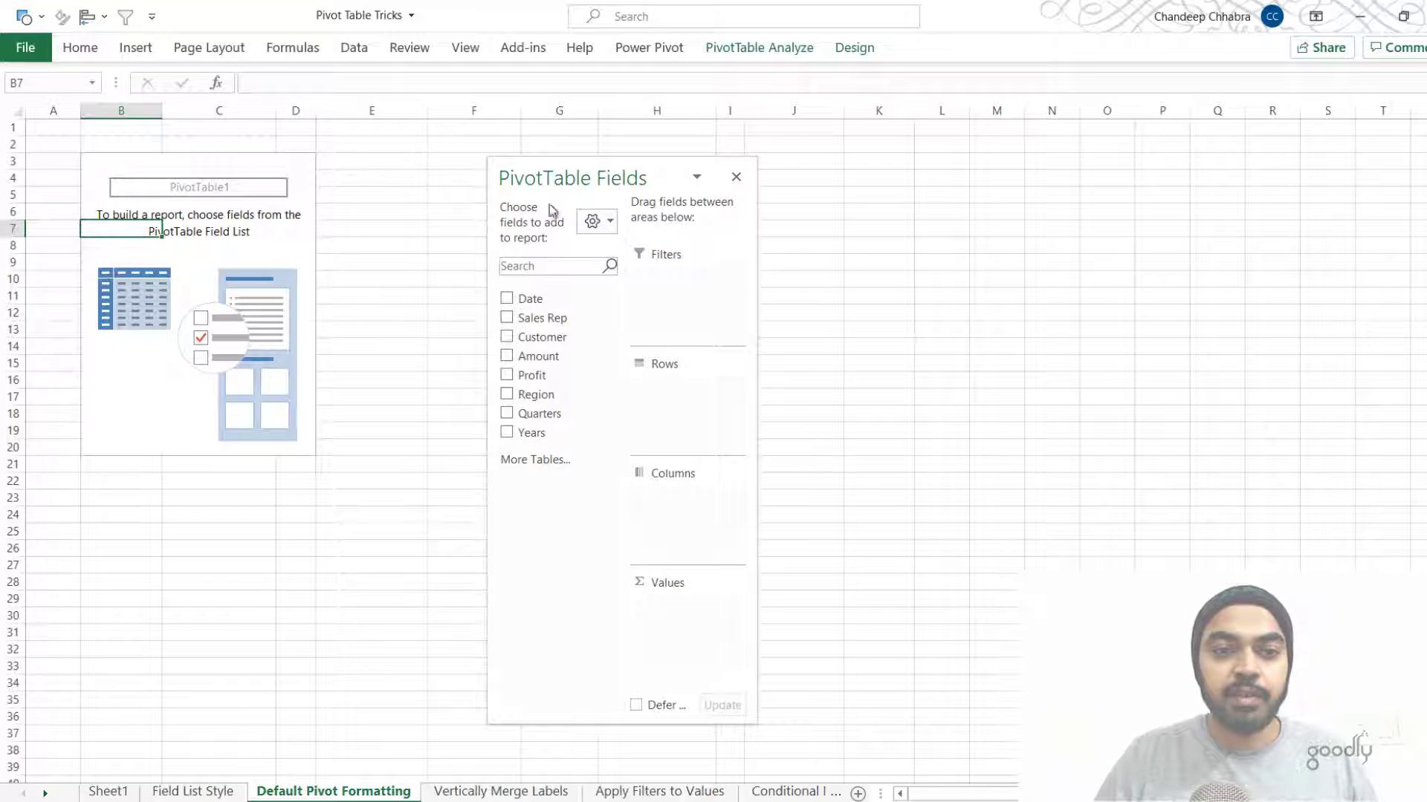
pyautogui.moveTo(542, 336); pyautogui.dragTo(707, 439)
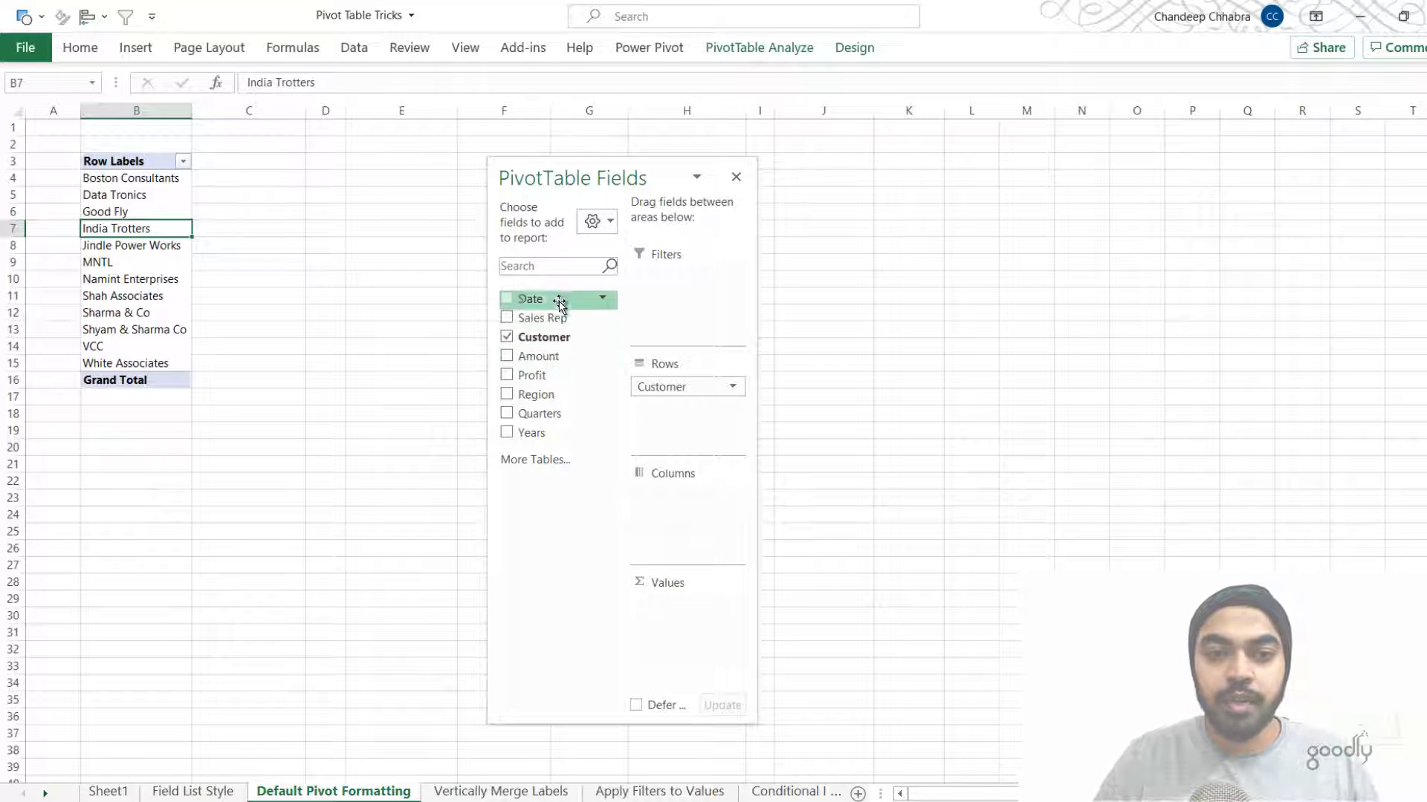
pyautogui.moveTo(610, 369); pyautogui.dragTo(684, 417)
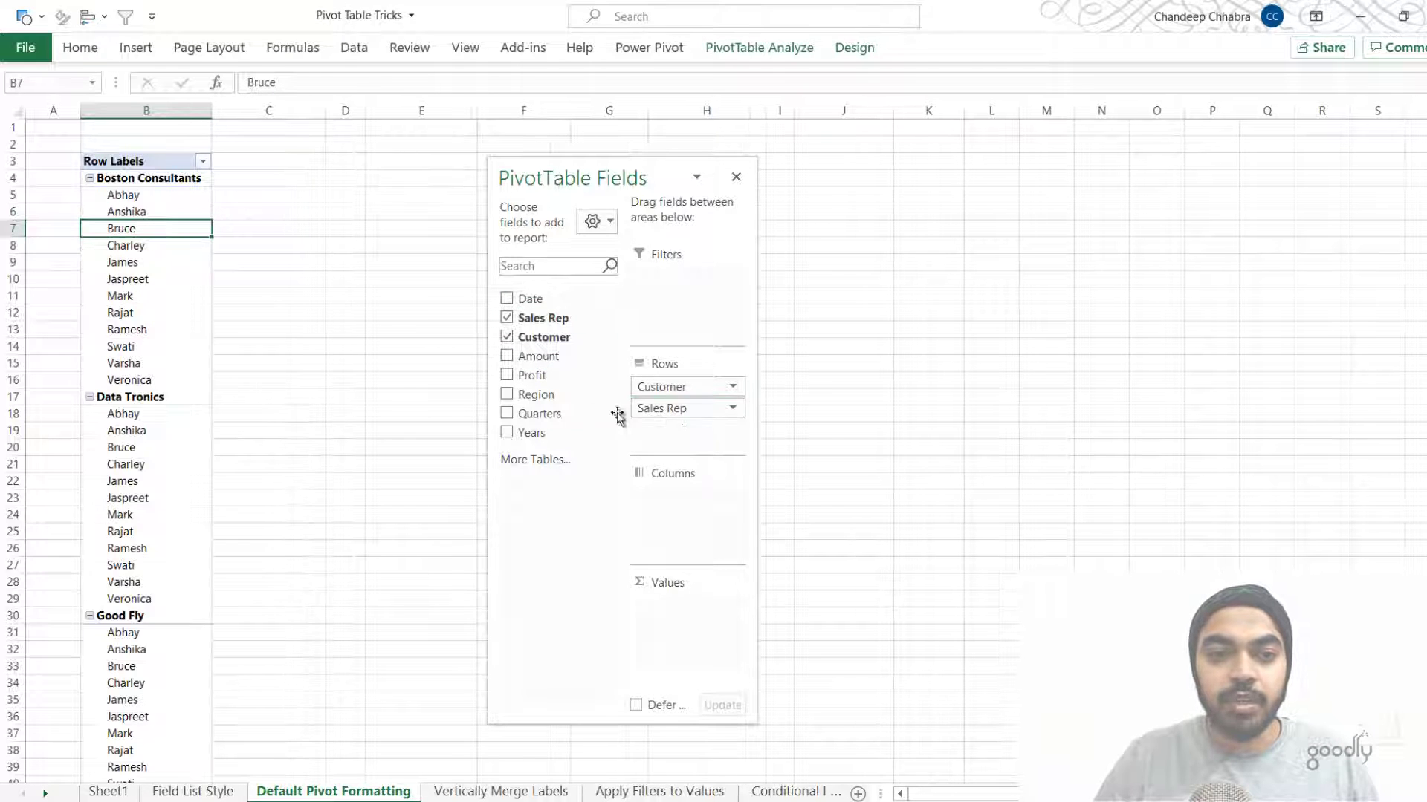
pyautogui.moveTo(550, 357); pyautogui.dragTo(669, 624)
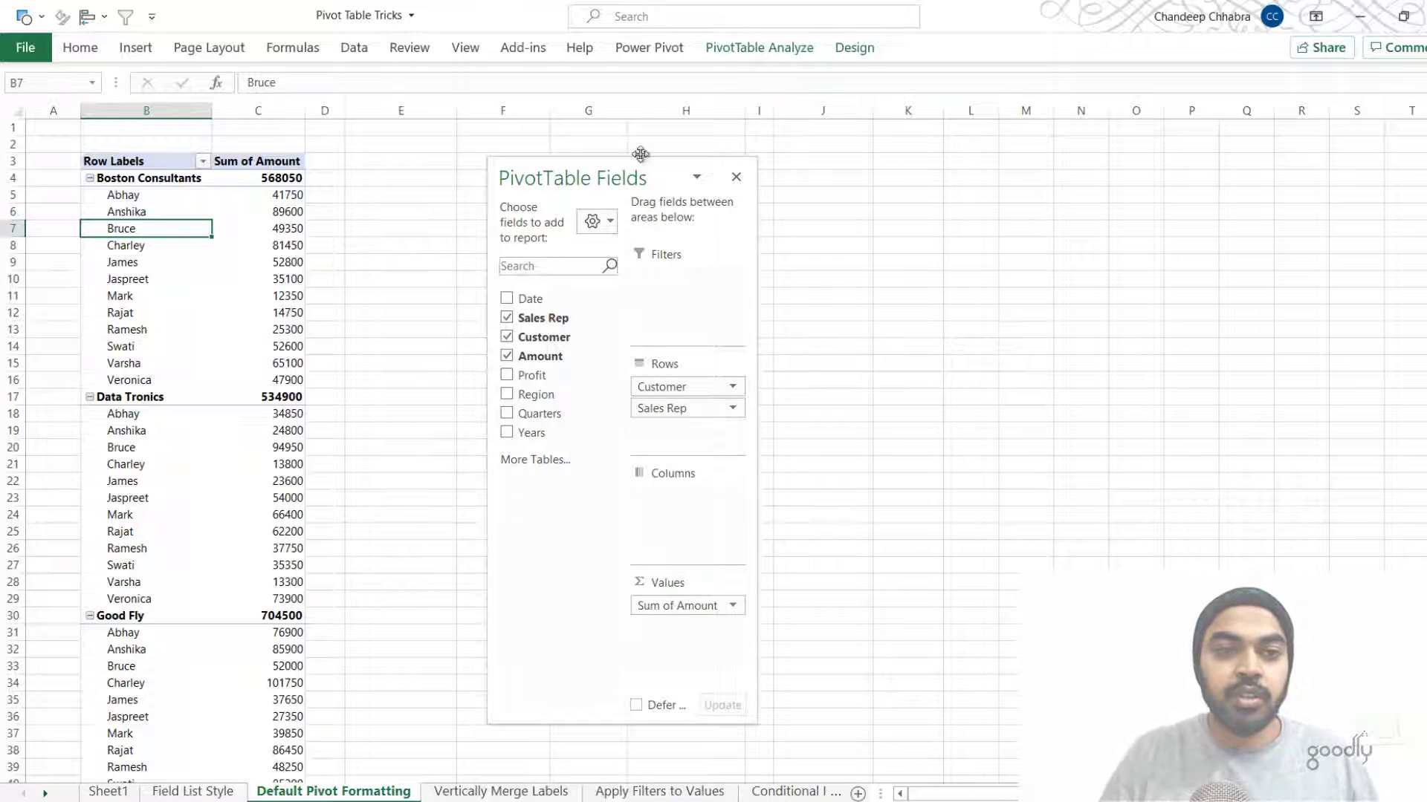
# Show the Customer and Sales Rep pivot table in tabular form without subtotals.
pyautogui.click(854, 47)
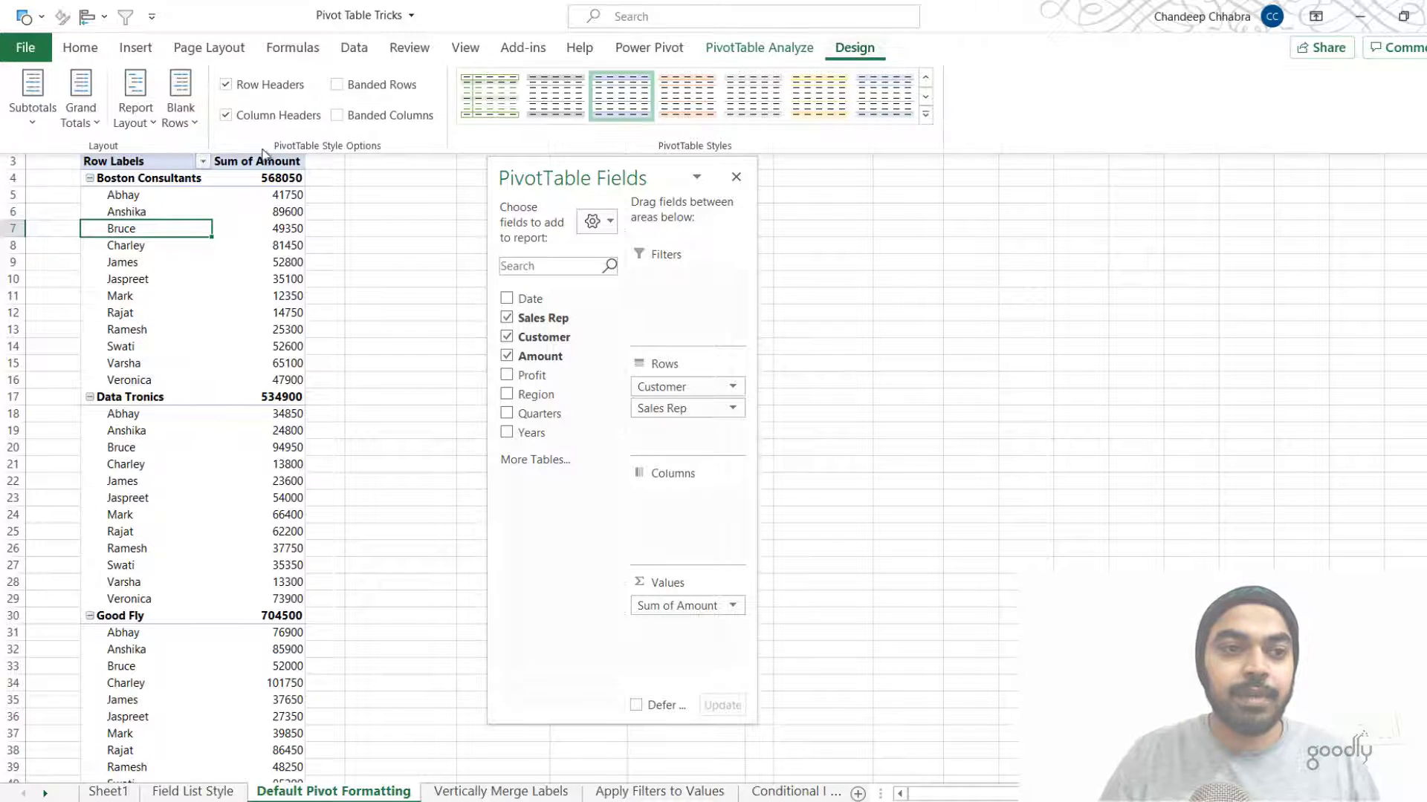
pyautogui.click(145, 119)
pyautogui.click(167, 250)
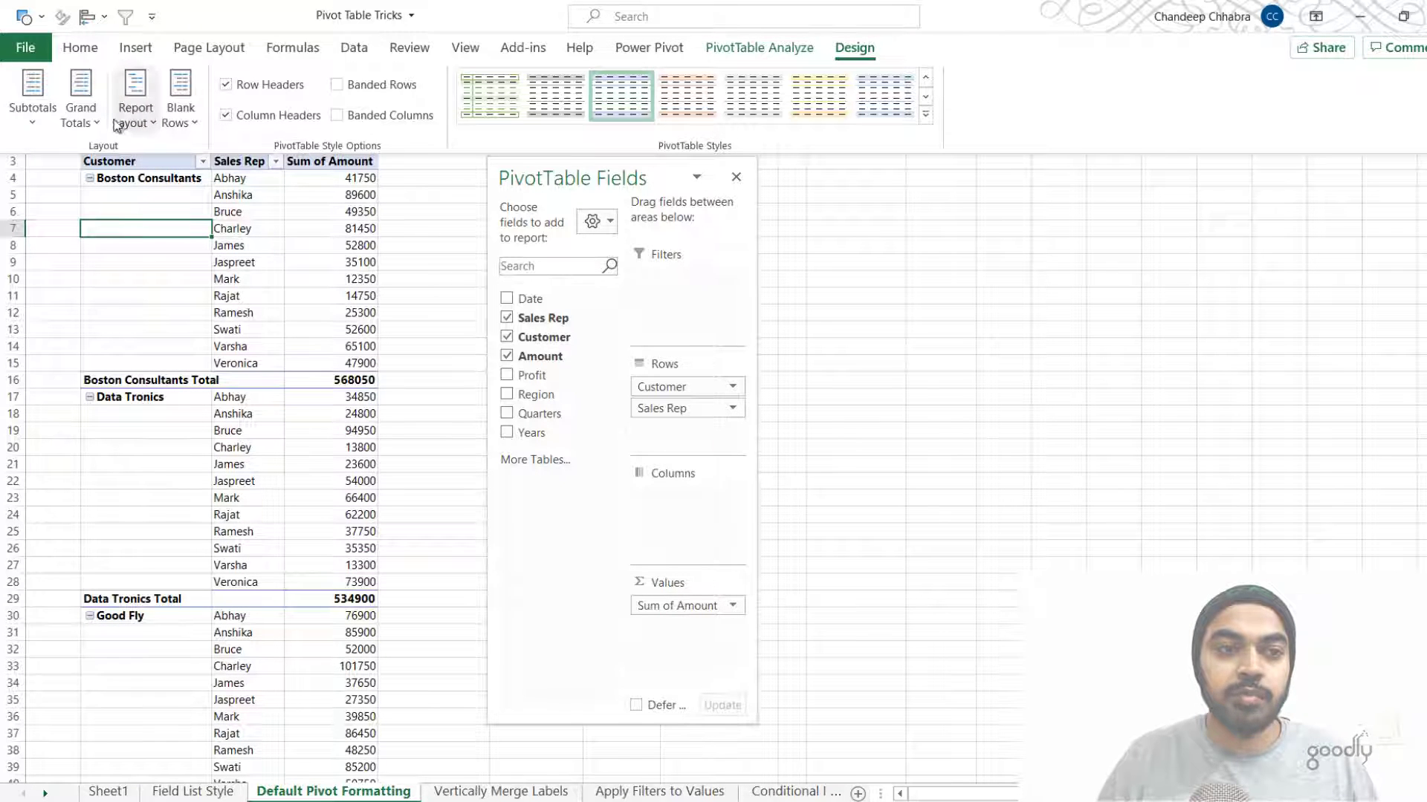
pyautogui.click(34, 108)
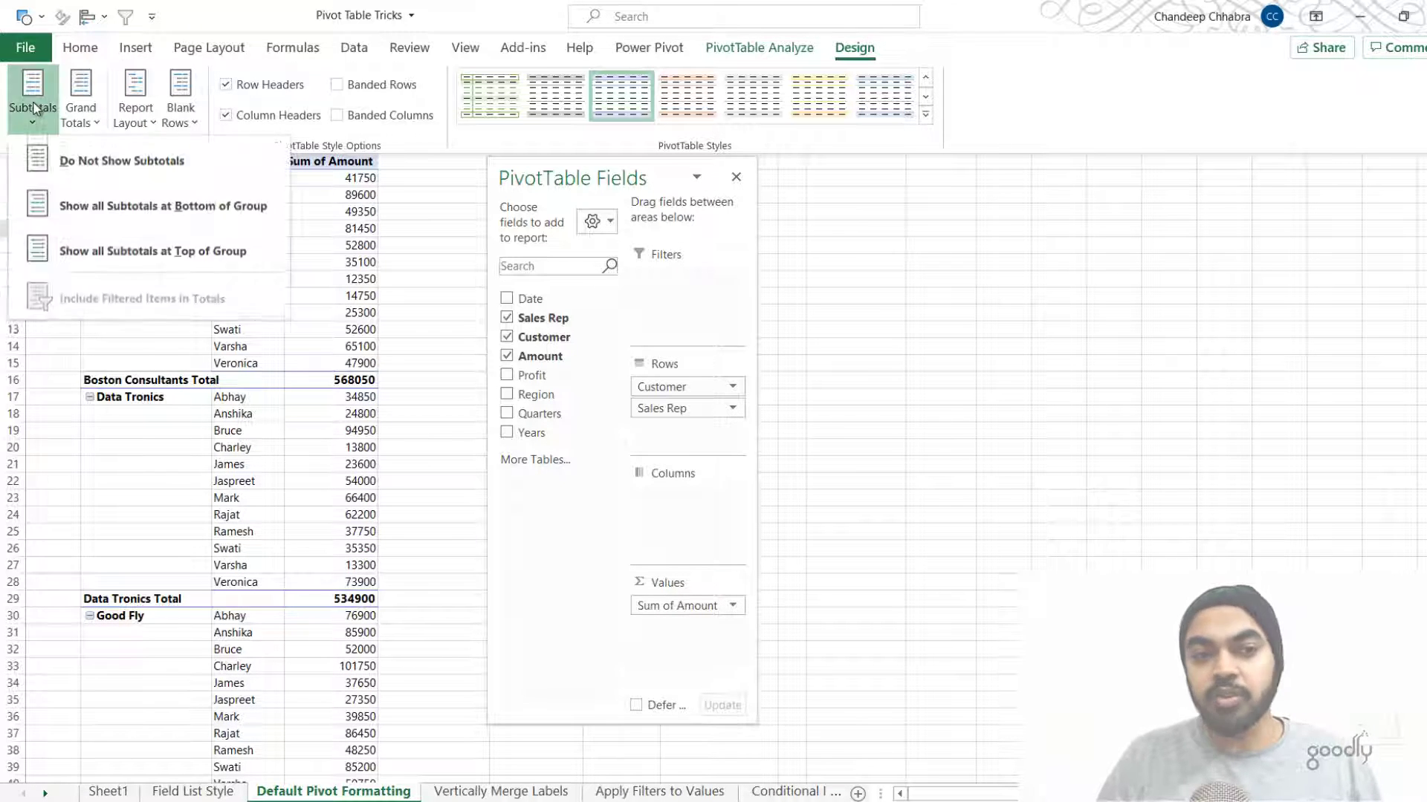
pyautogui.click(141, 165)
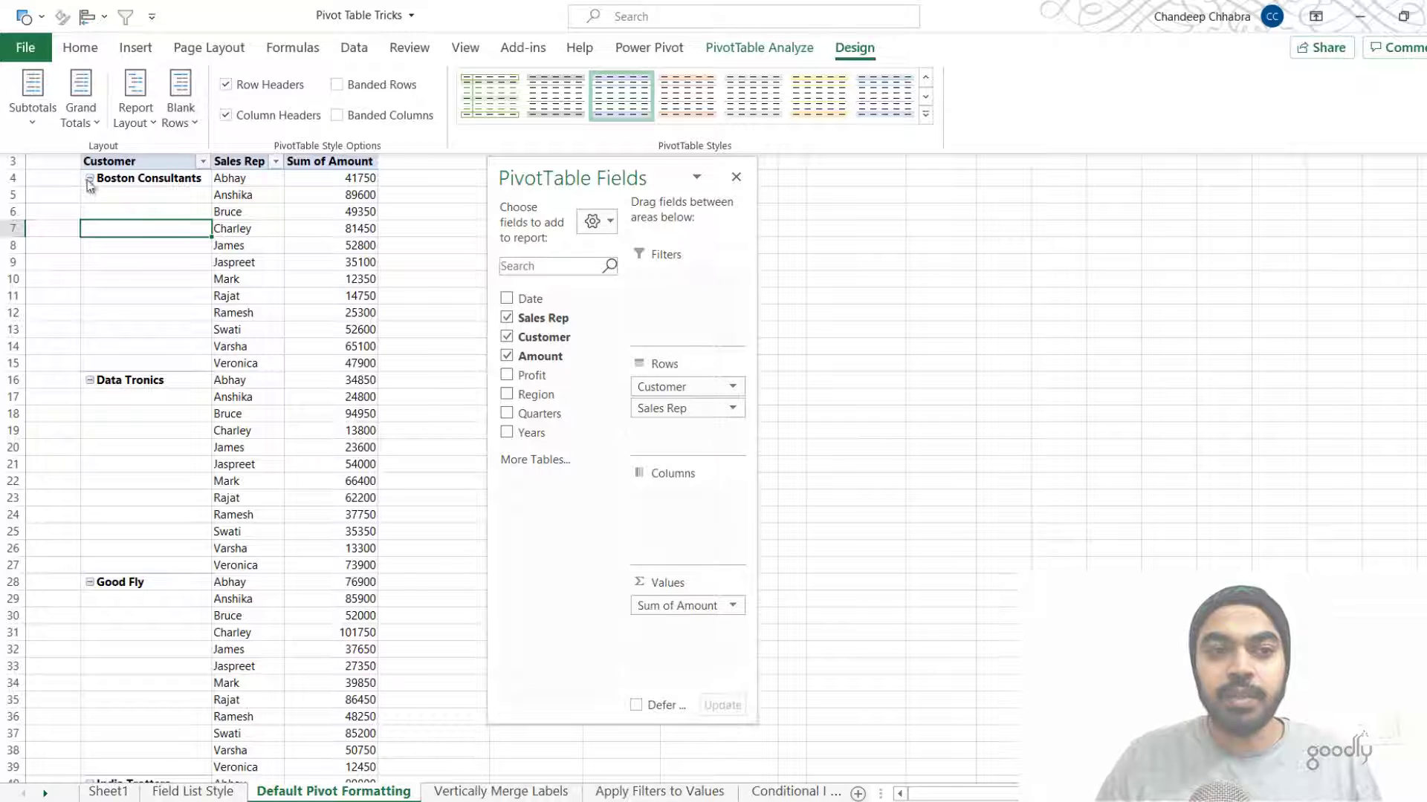
# Hide the pivot table's +/- expand buttons and collapse the ribbon.
pyautogui.click(787, 51)
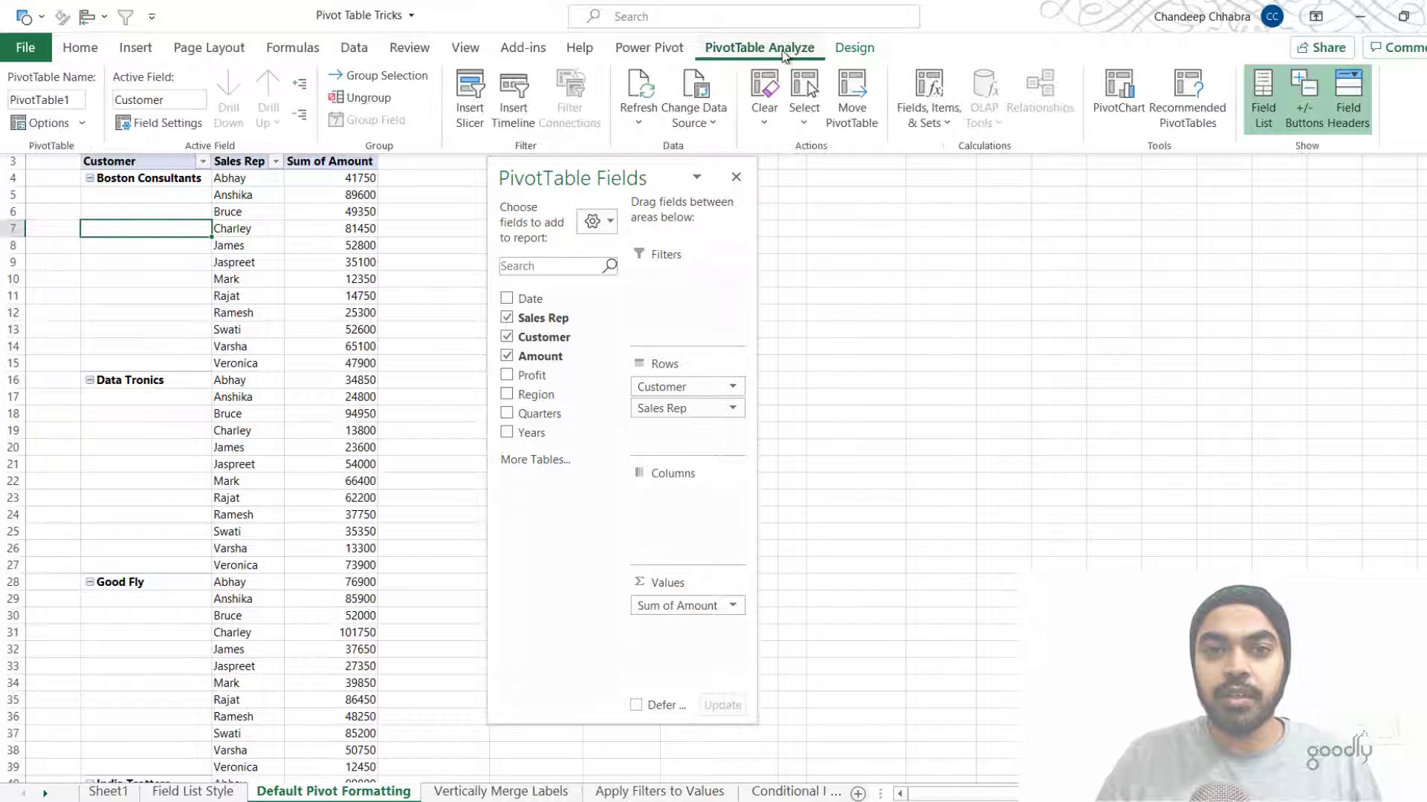
pyautogui.click(1315, 115)
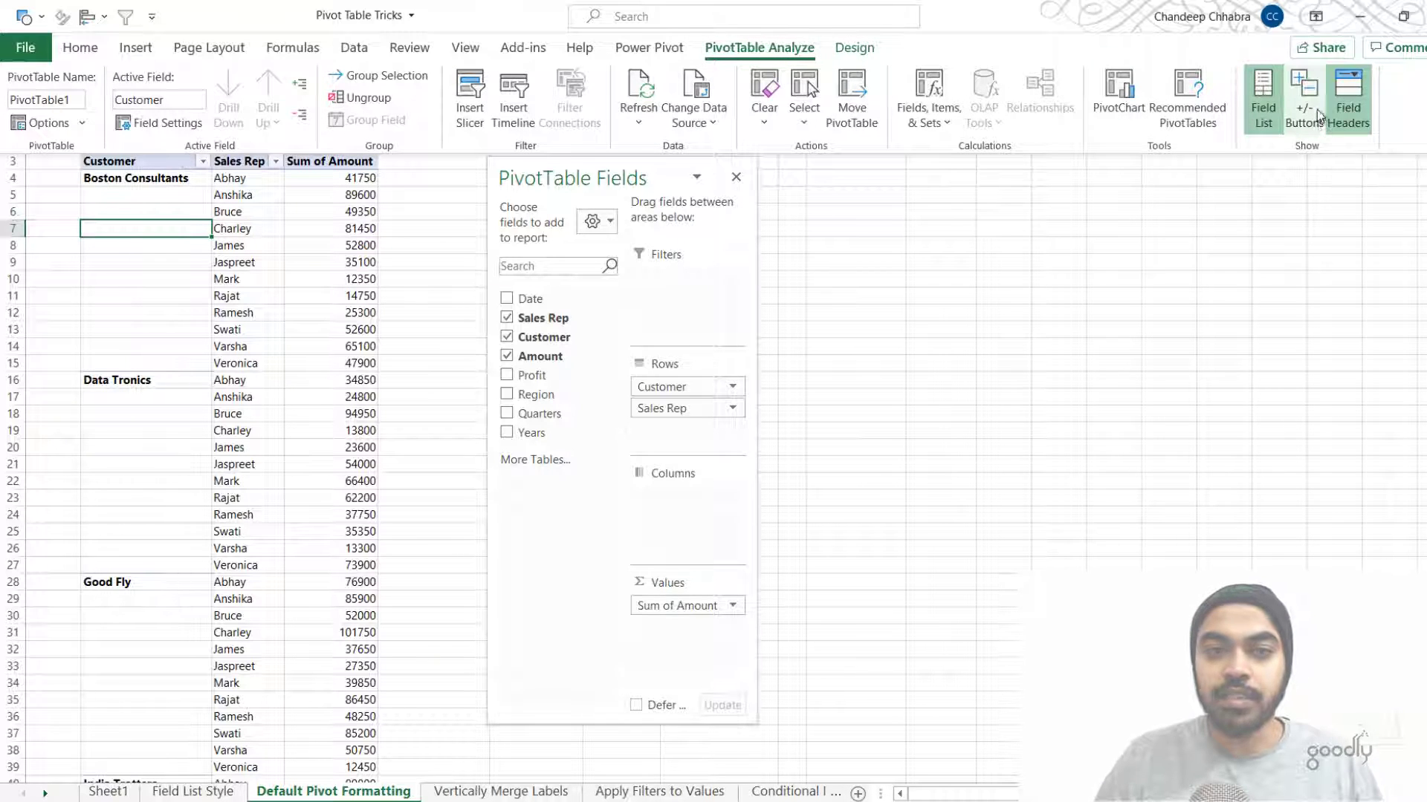
pyautogui.hotkey('ctrl', 'F1')
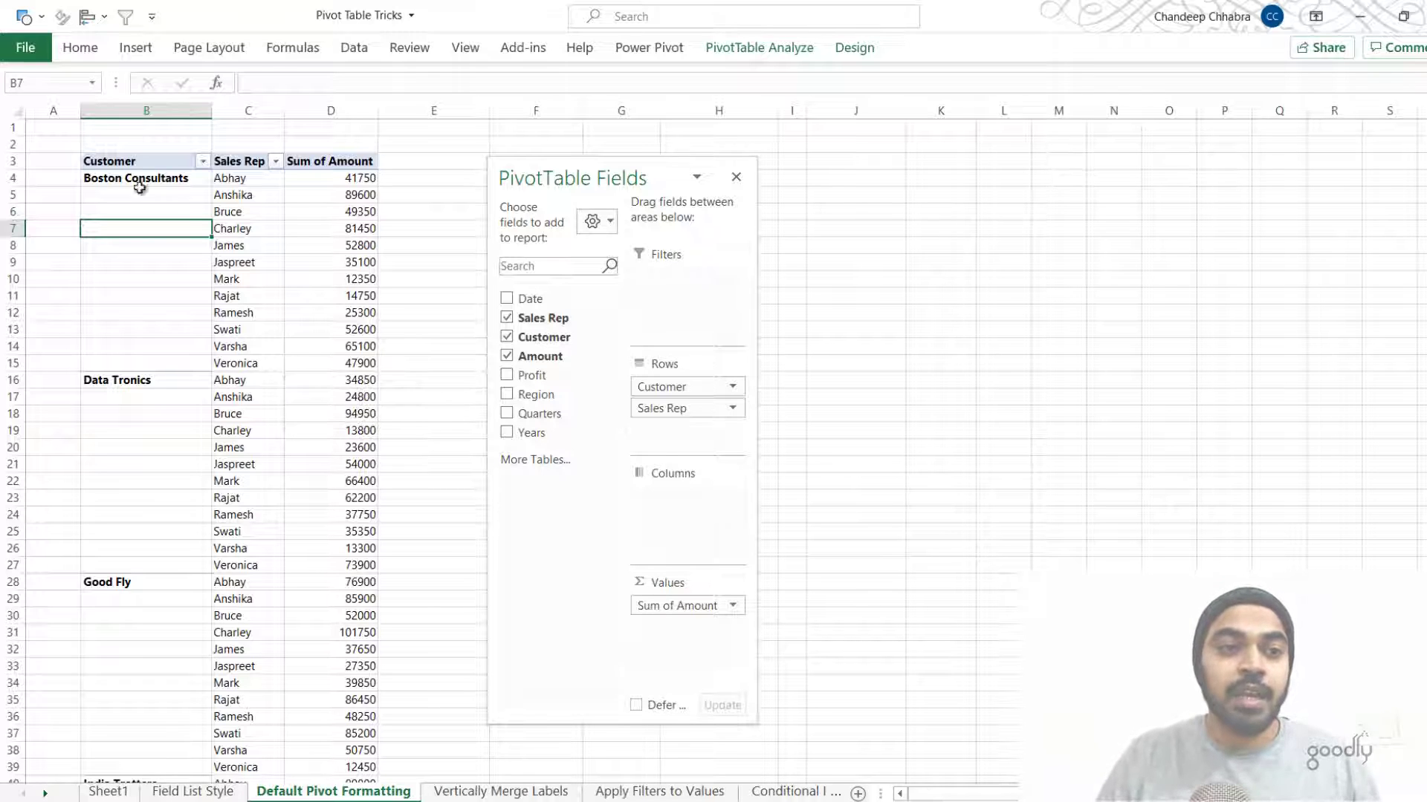
# Open the default PivotTable layout settings in Excel's data options and import the layout of the pivot table at B7.
pyautogui.click(26, 47)
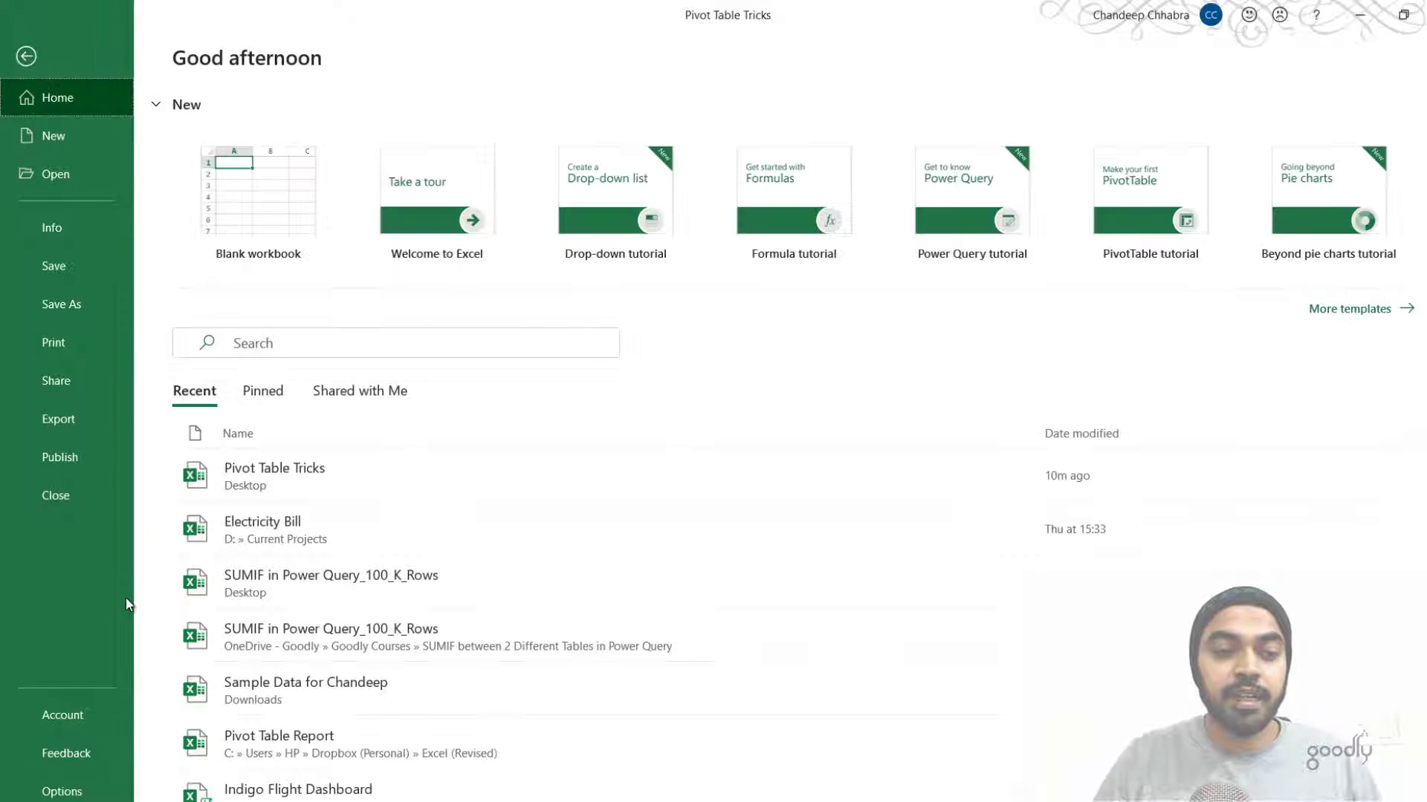
pyautogui.click(64, 790)
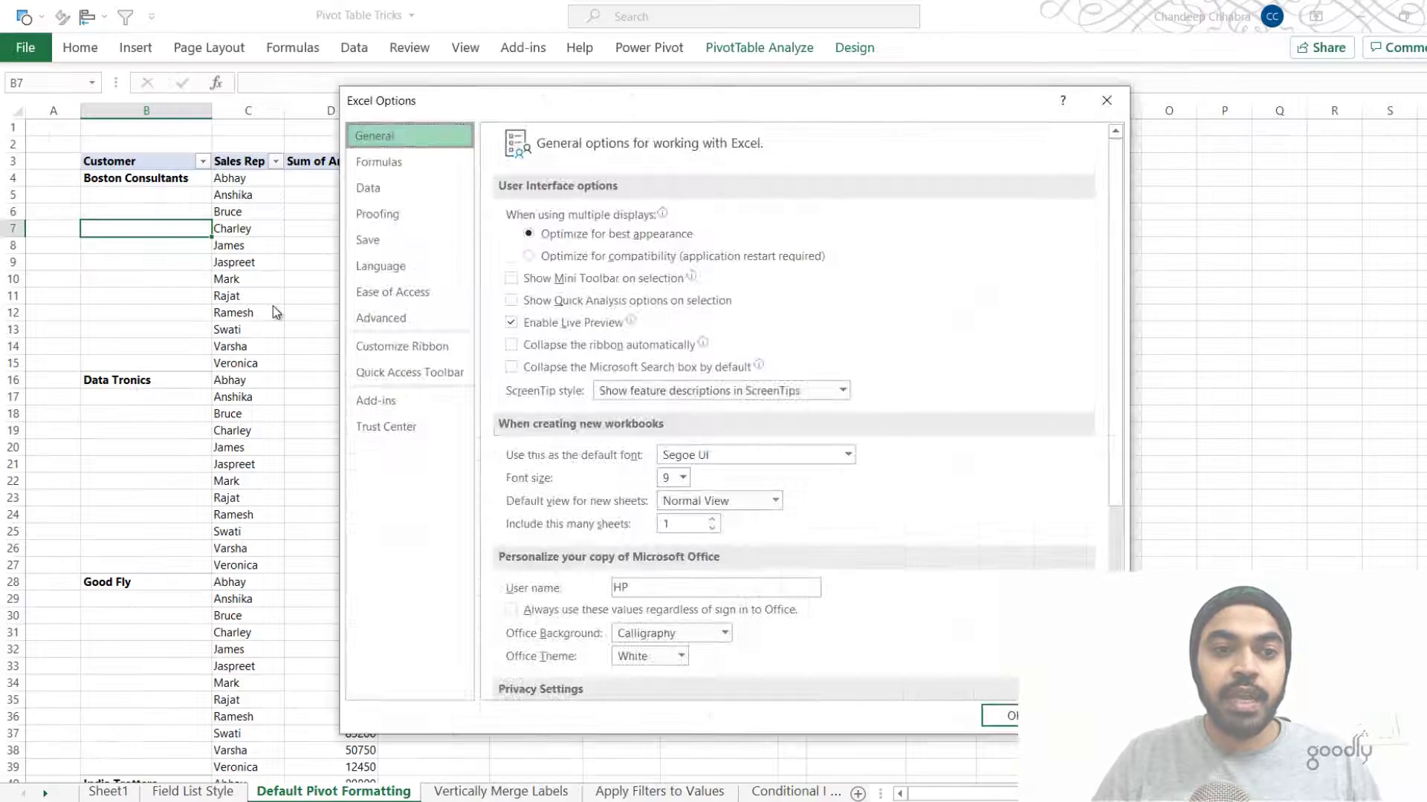
pyautogui.click(376, 190)
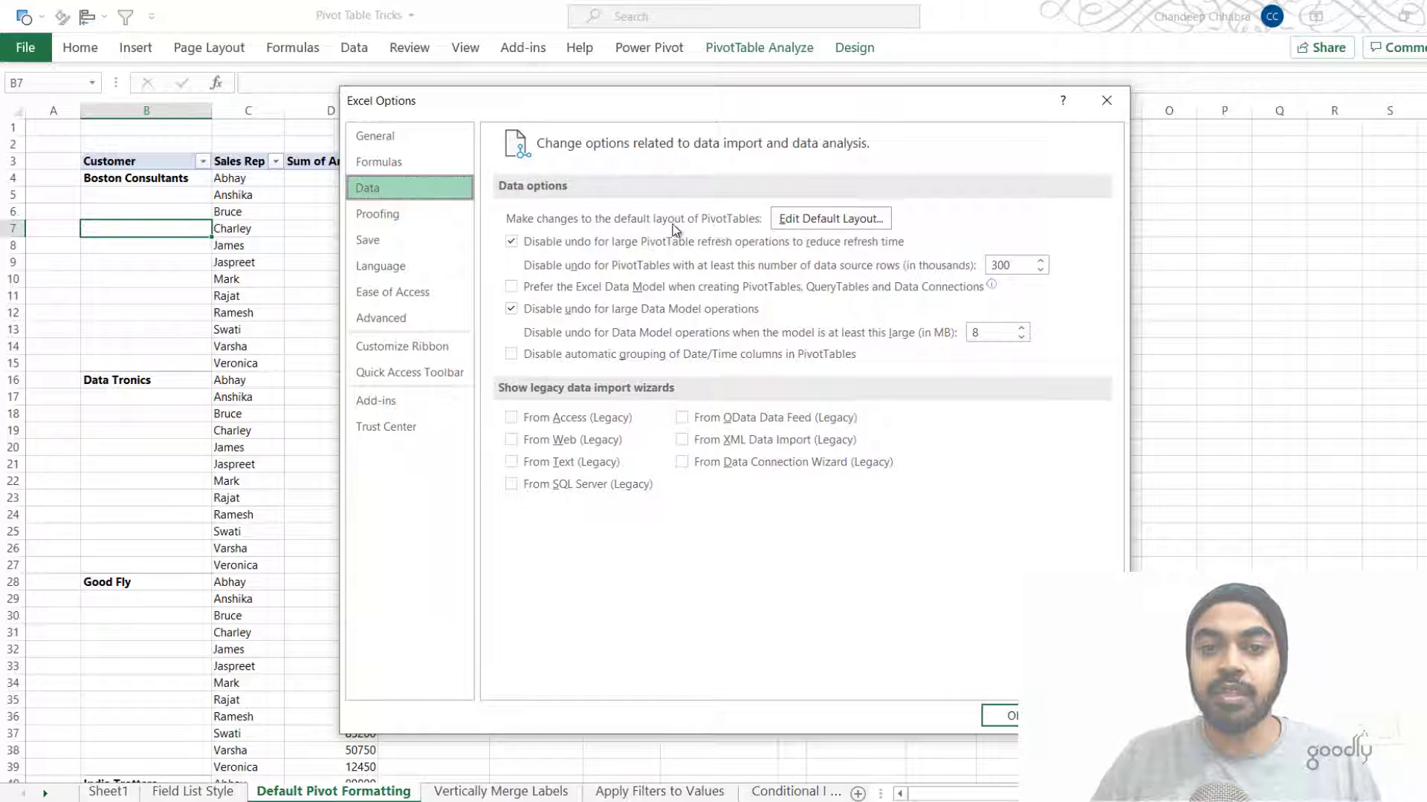
pyautogui.click(827, 220)
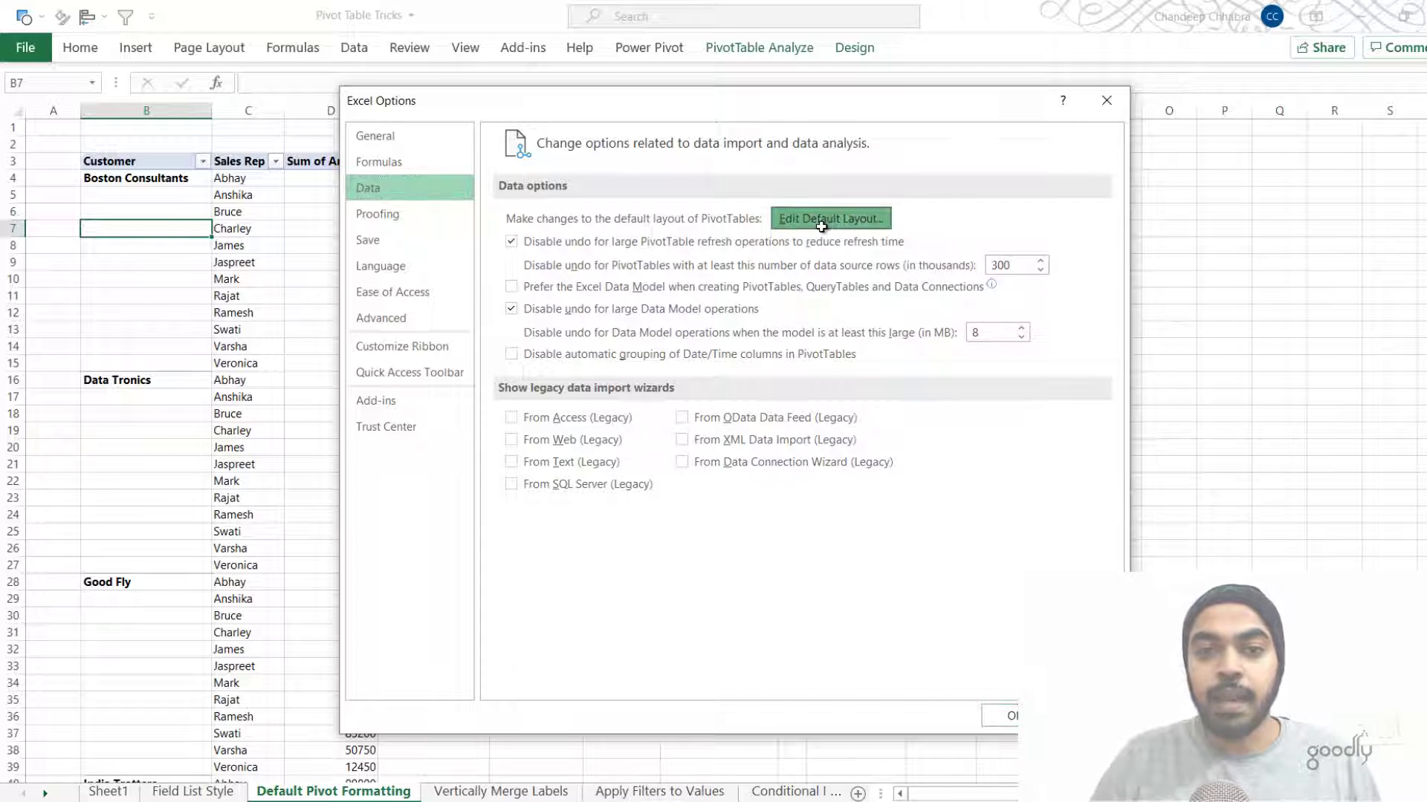
pyautogui.moveTo(682, 151); pyautogui.dragTo(737, 167)
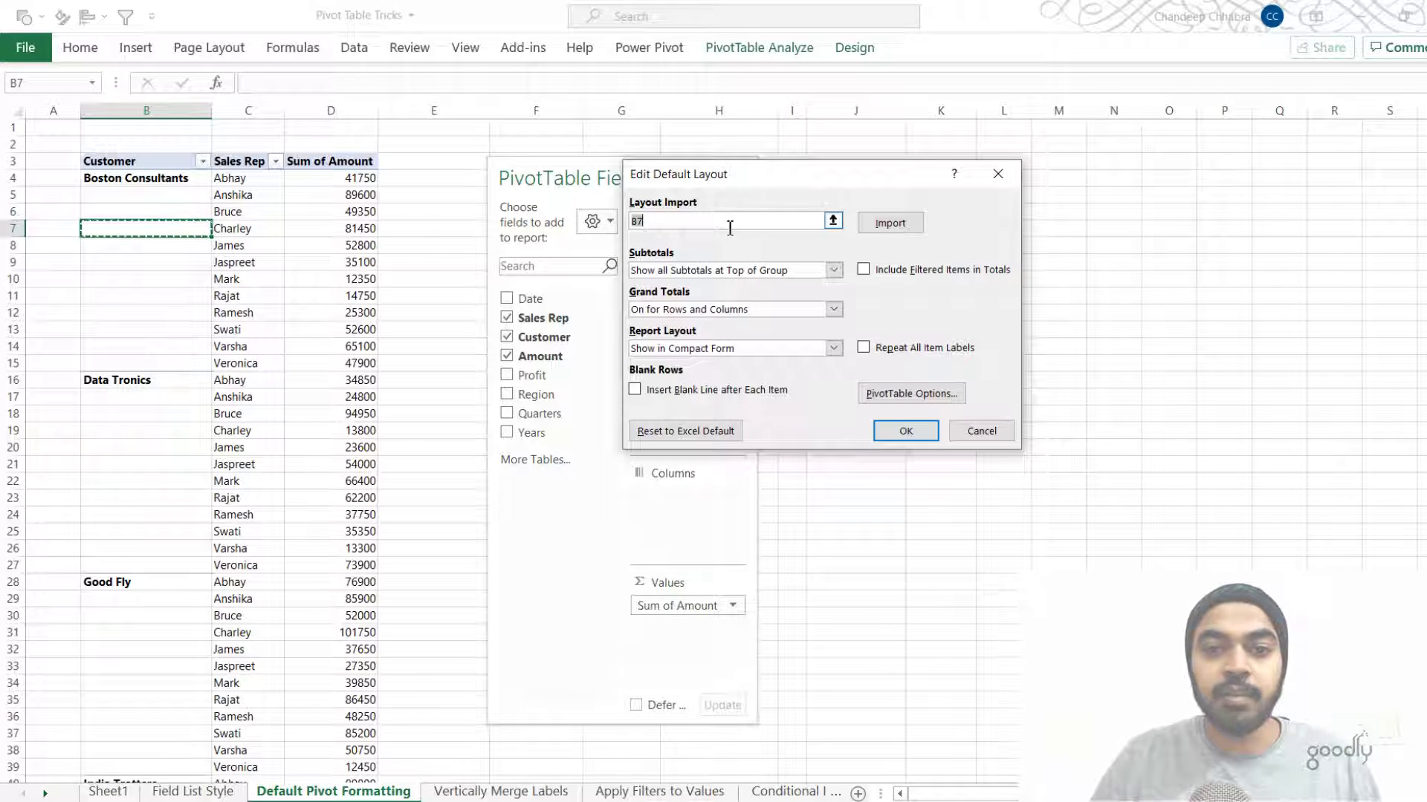
pyautogui.click(890, 224)
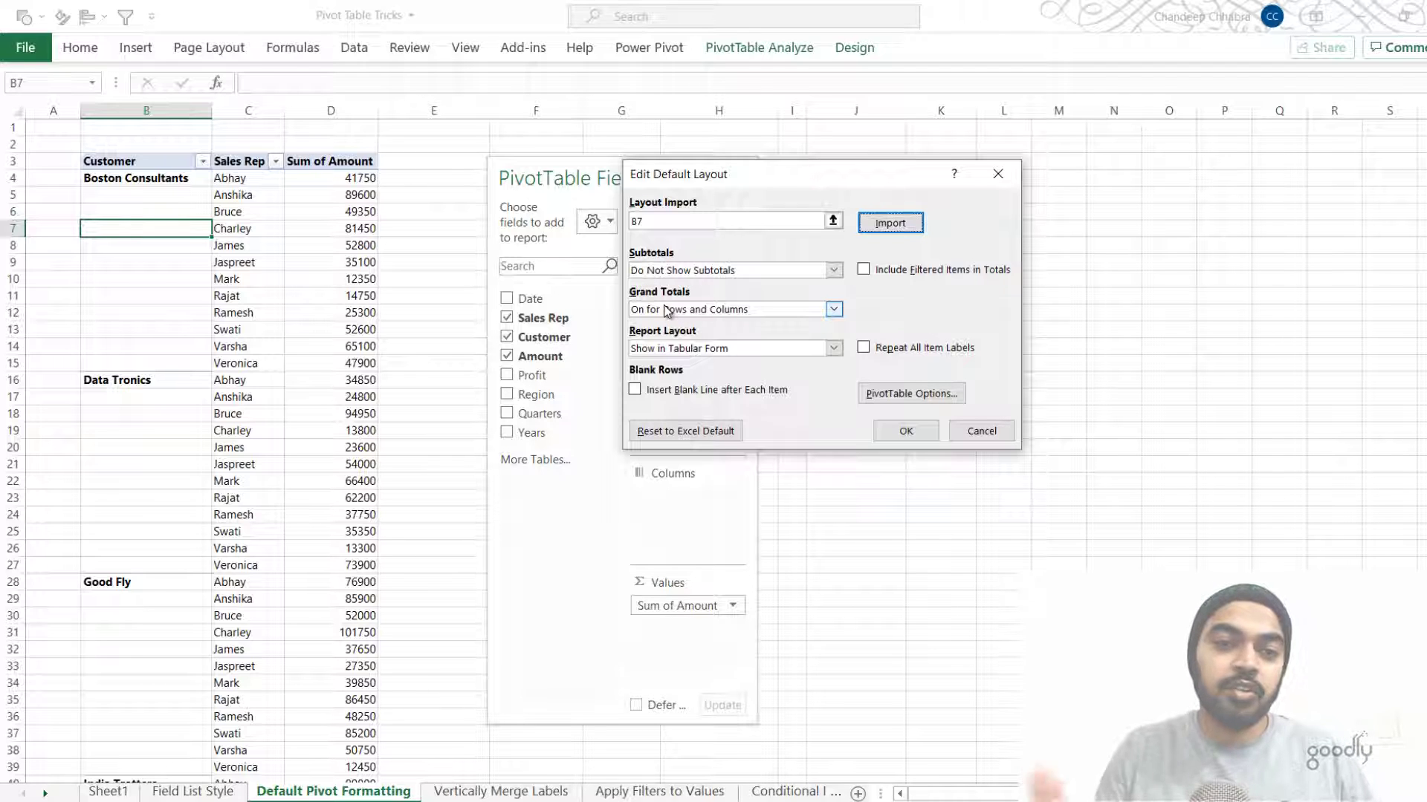
# Review the default layout's PivotTable options and save the imported settings as the default layout.
pyautogui.click(954, 402)
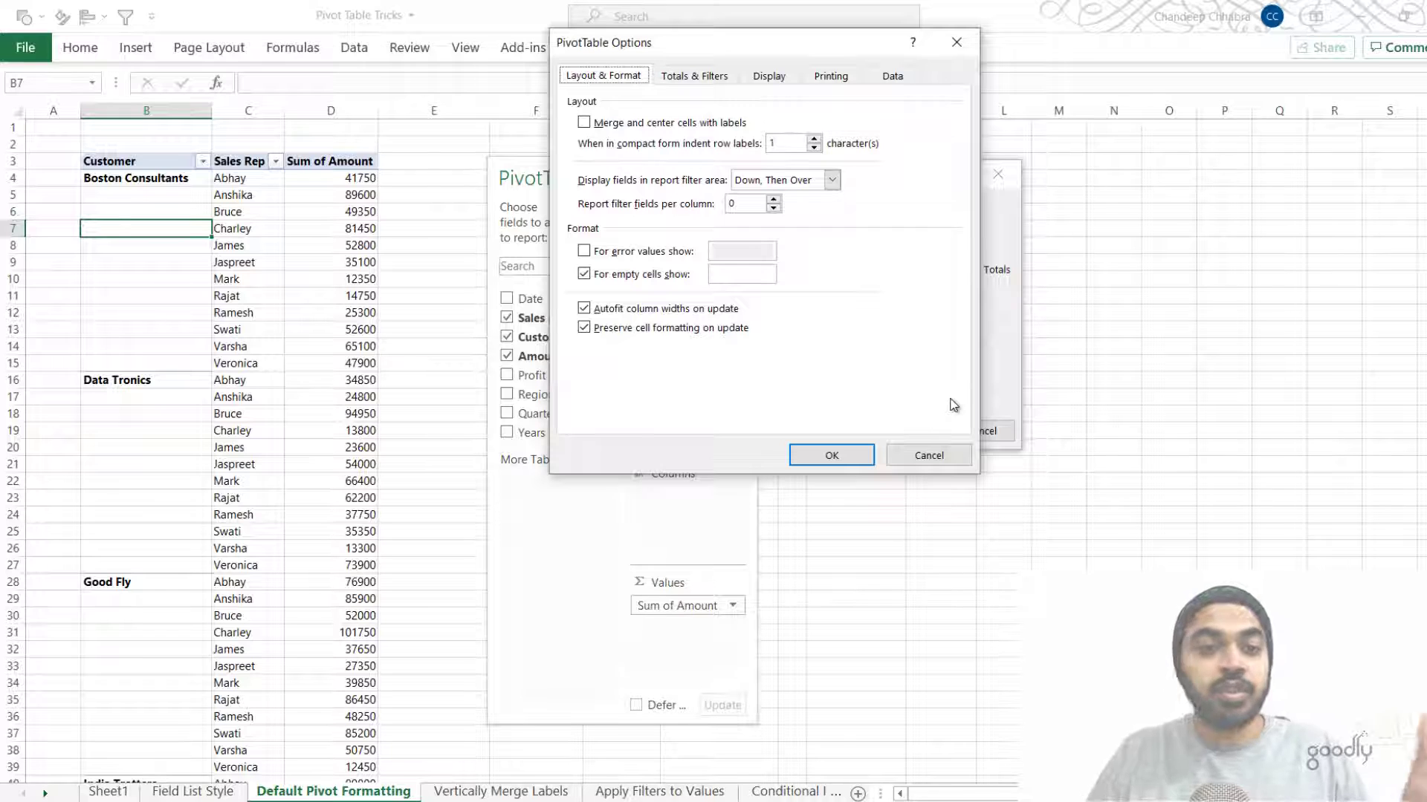
pyautogui.click(844, 460)
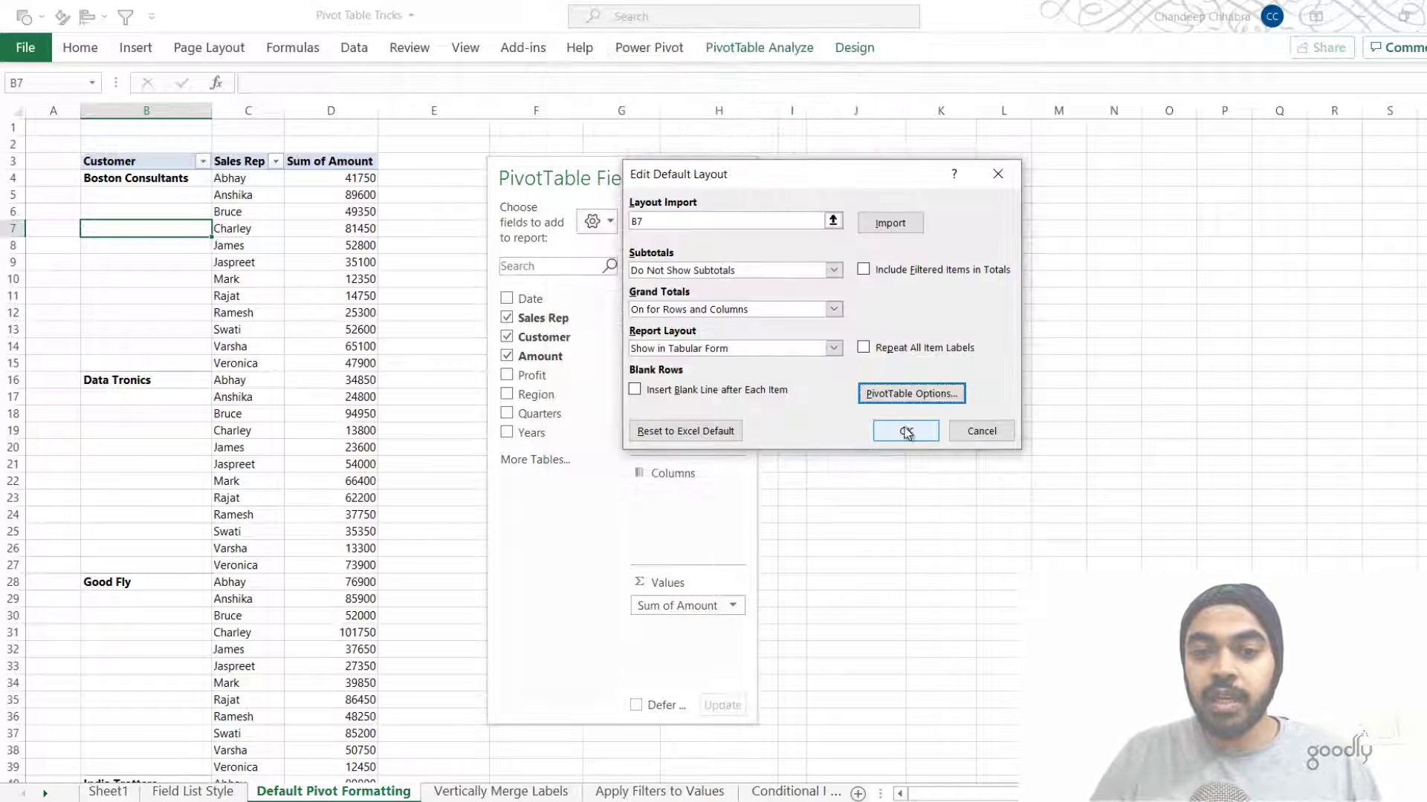
pyautogui.click(905, 431)
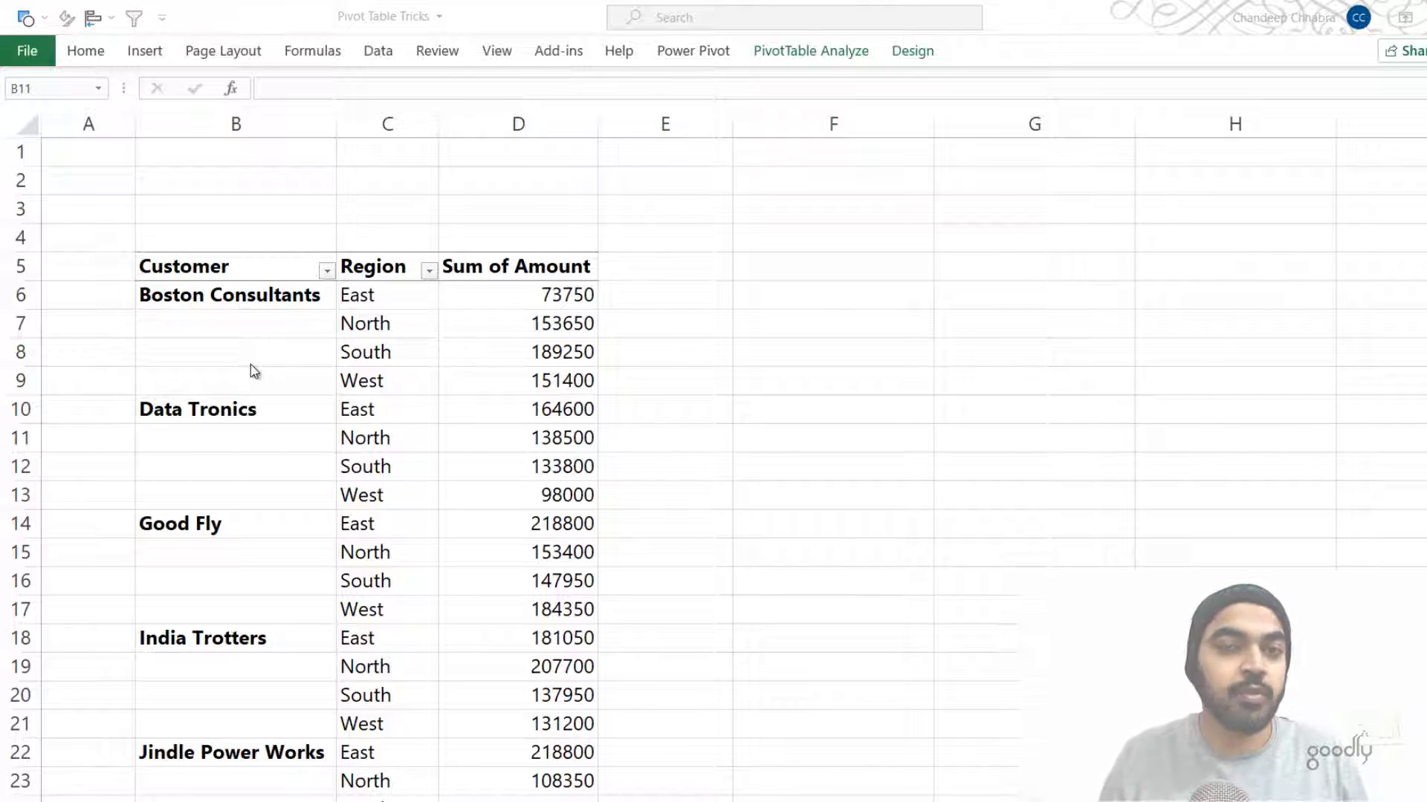
# Try repeating all item labels in the Customer and Region pivot table, and undo that change.
pyautogui.hotkey('alt', 'Tab')
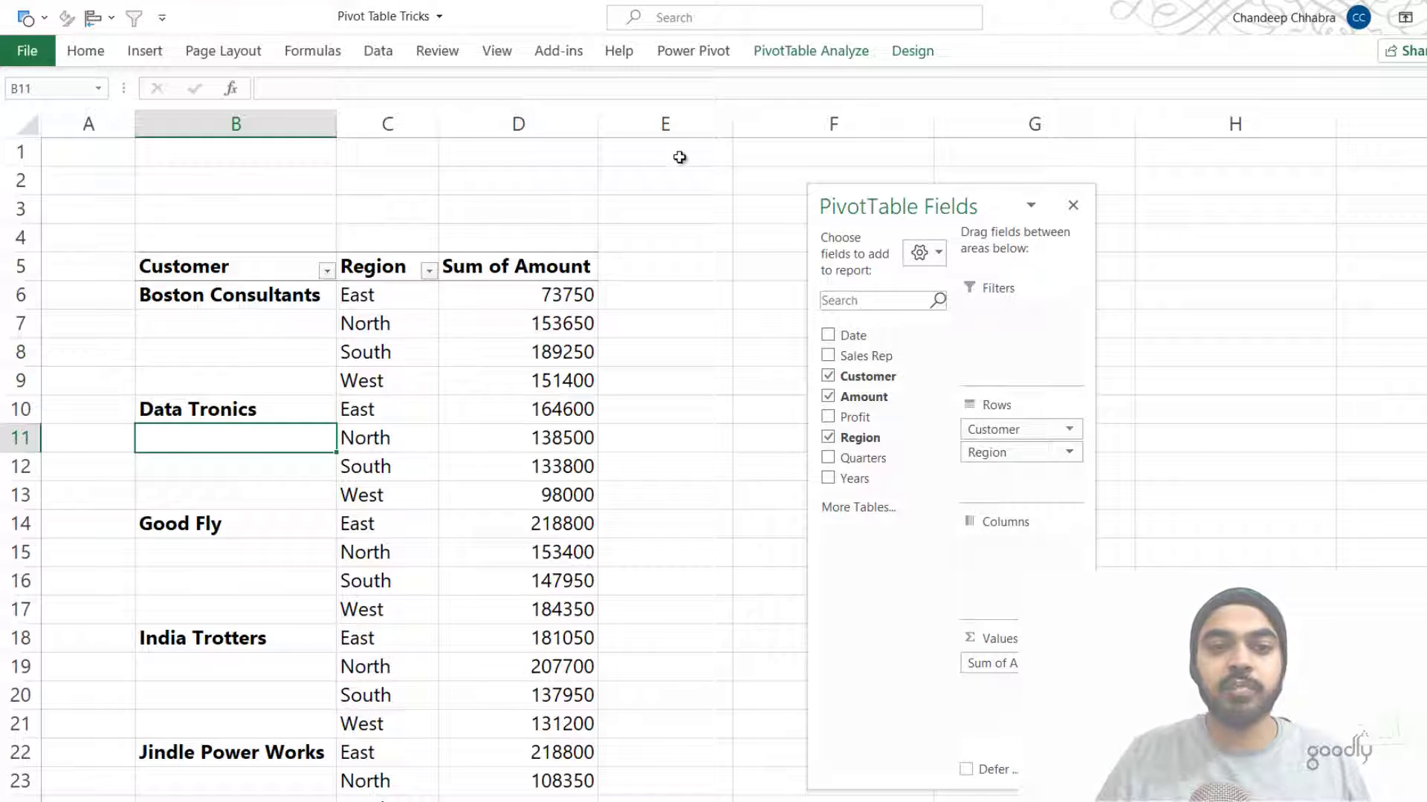
pyautogui.click(927, 47)
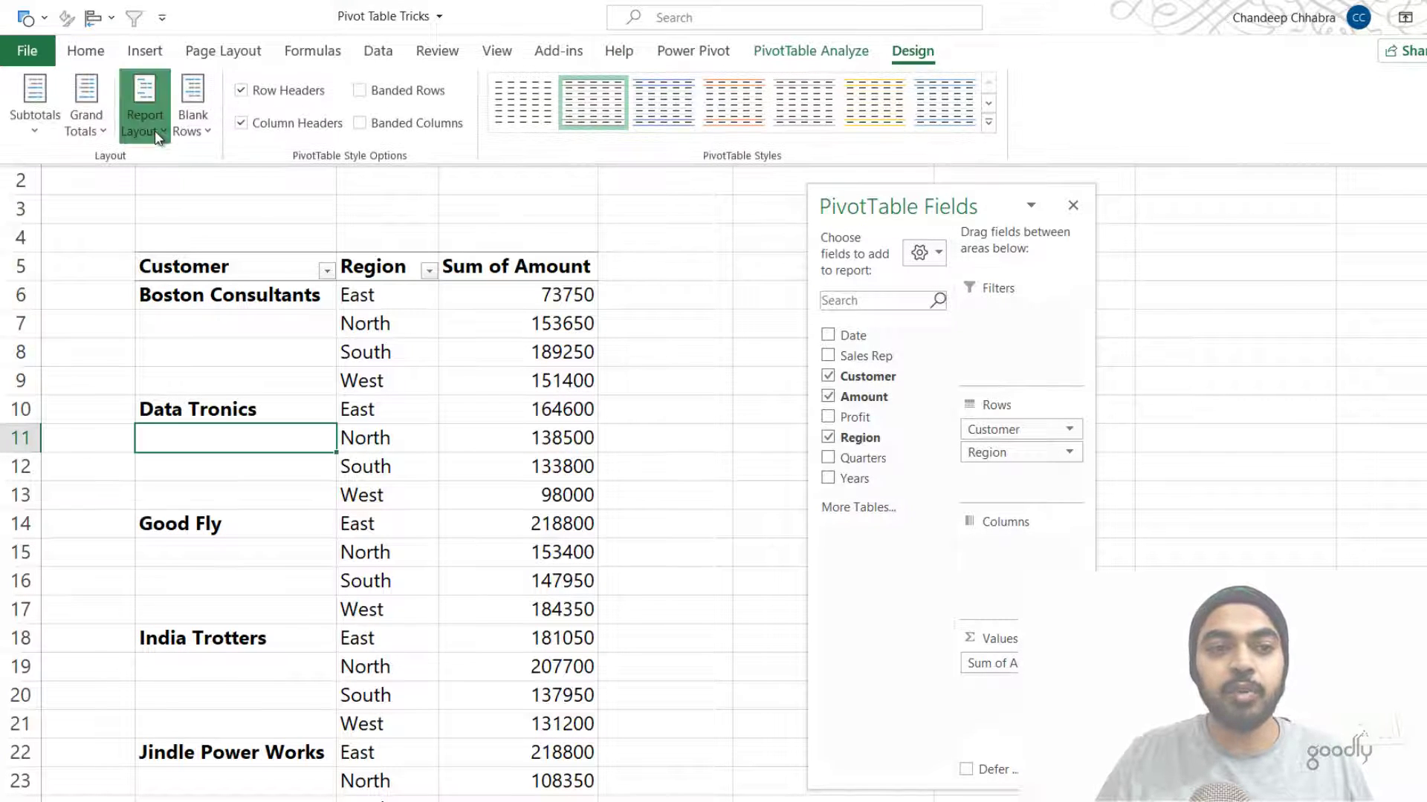
pyautogui.click(144, 111)
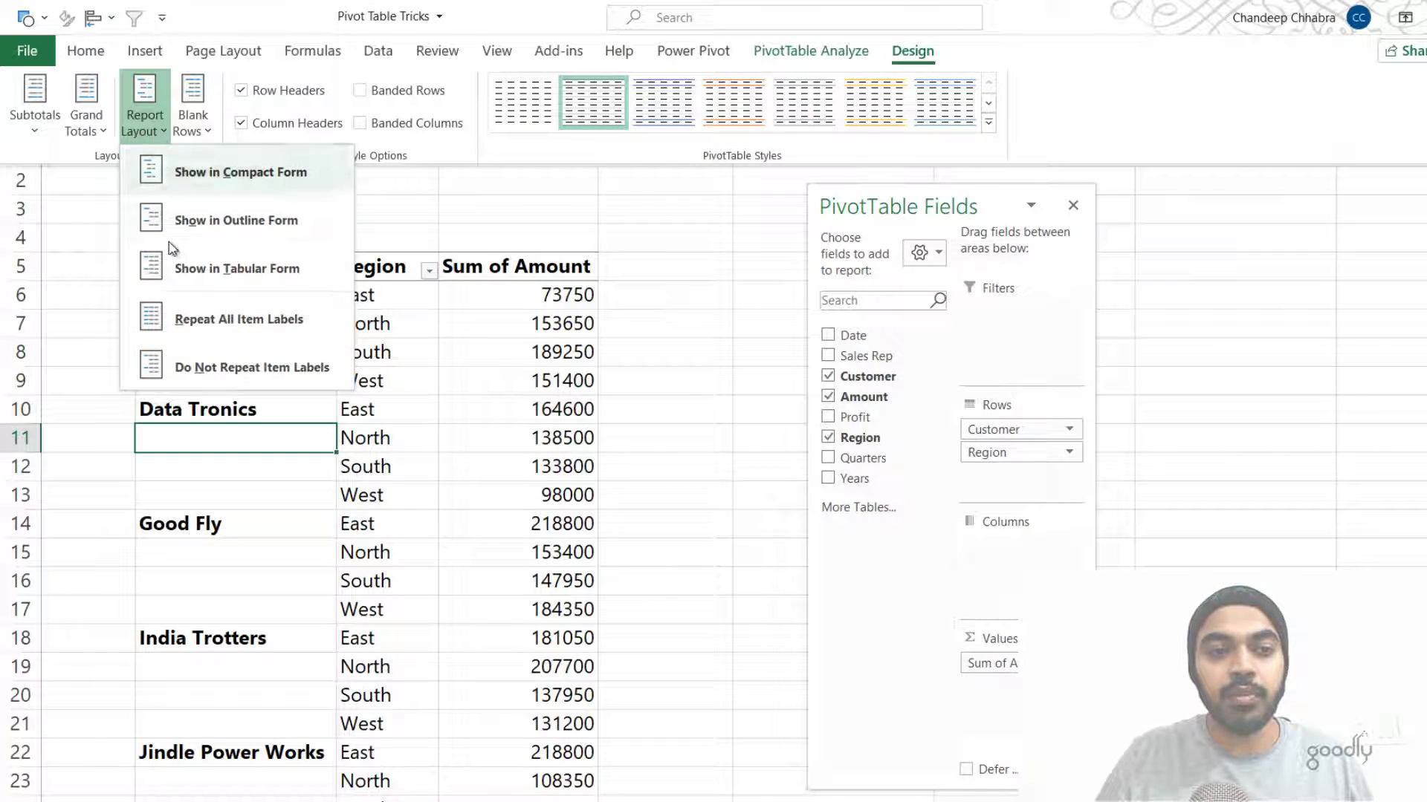
pyautogui.click(235, 321)
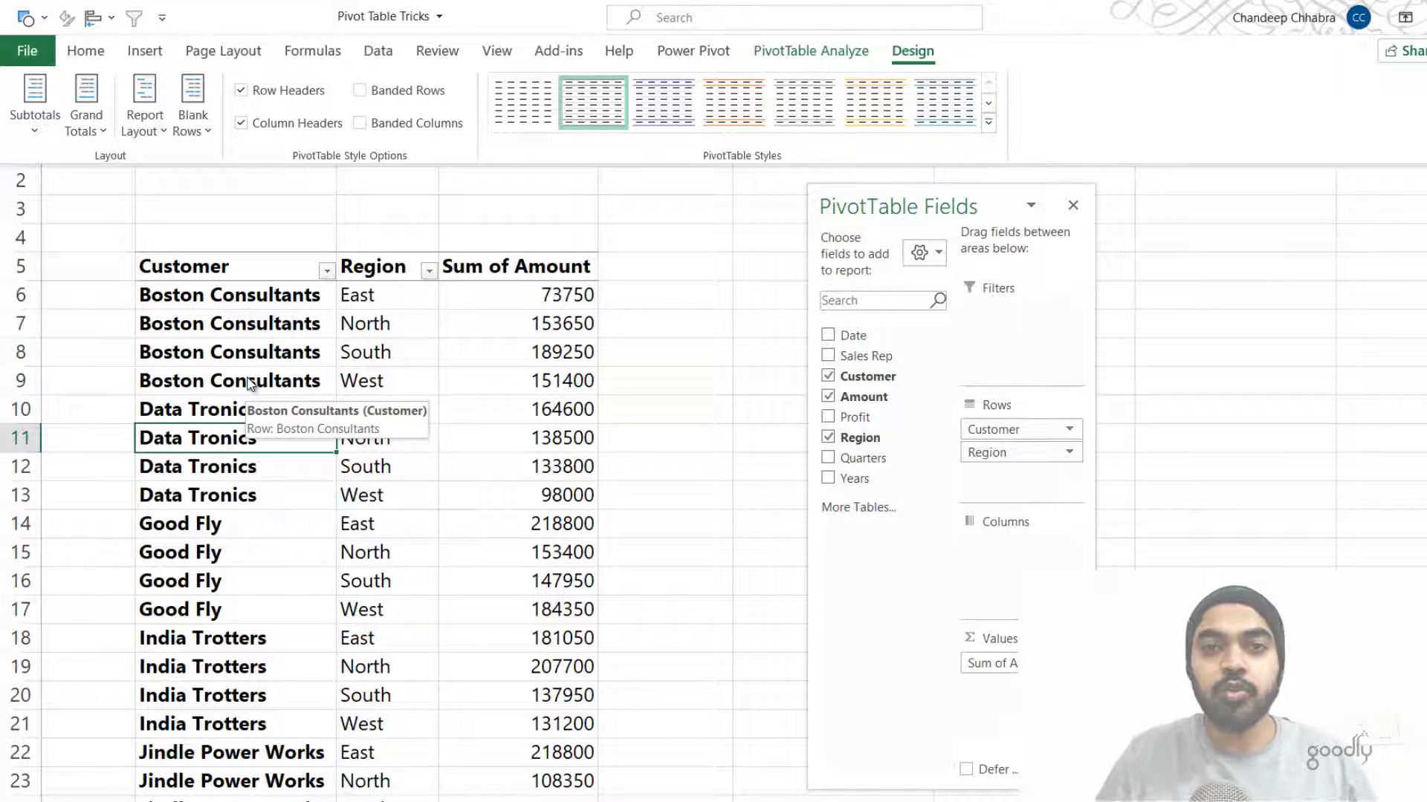
pyautogui.hotkey('ctrl', 'z')
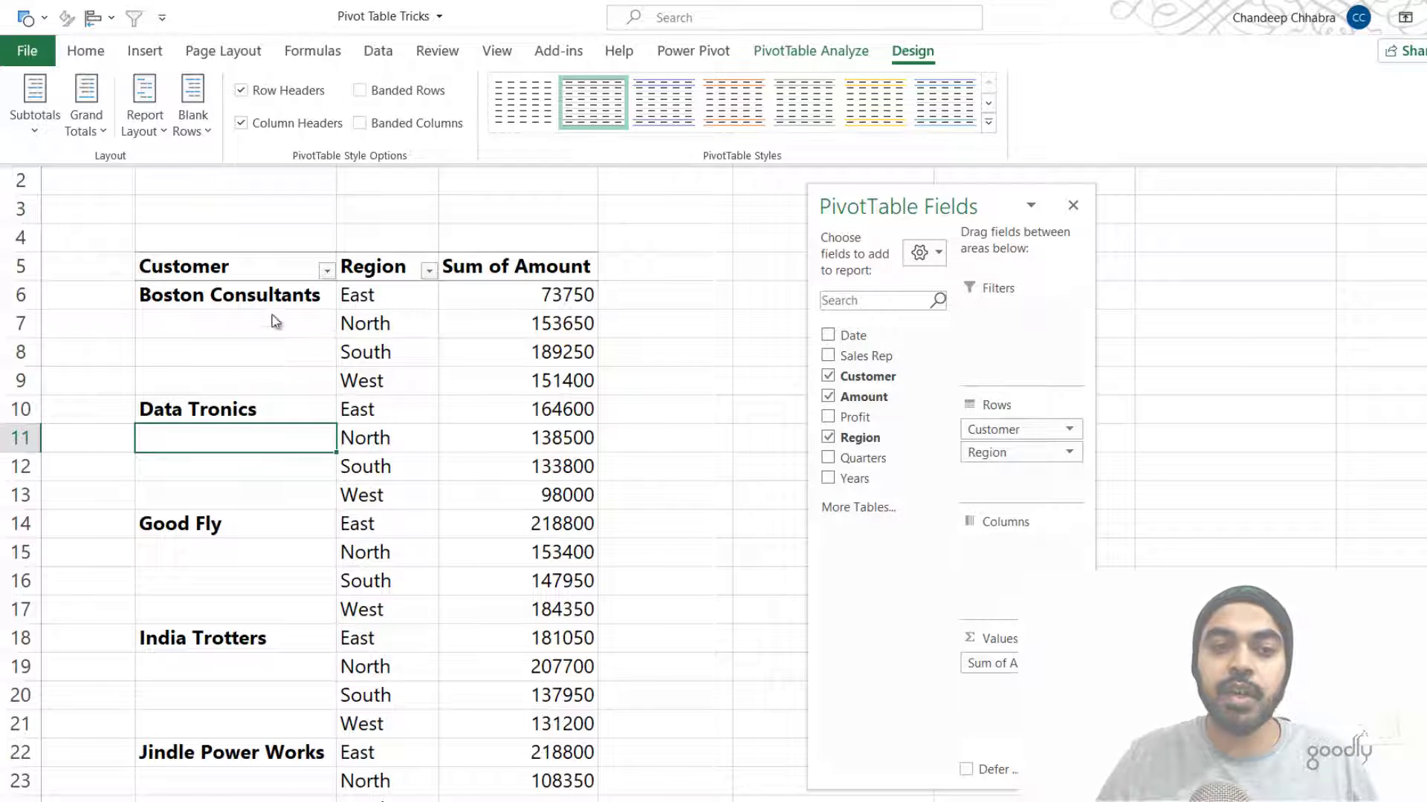
# Turn on merging and centering of cells with labels in the options of the Customer and Region pivot table.
pyautogui.rightClick(231, 336)
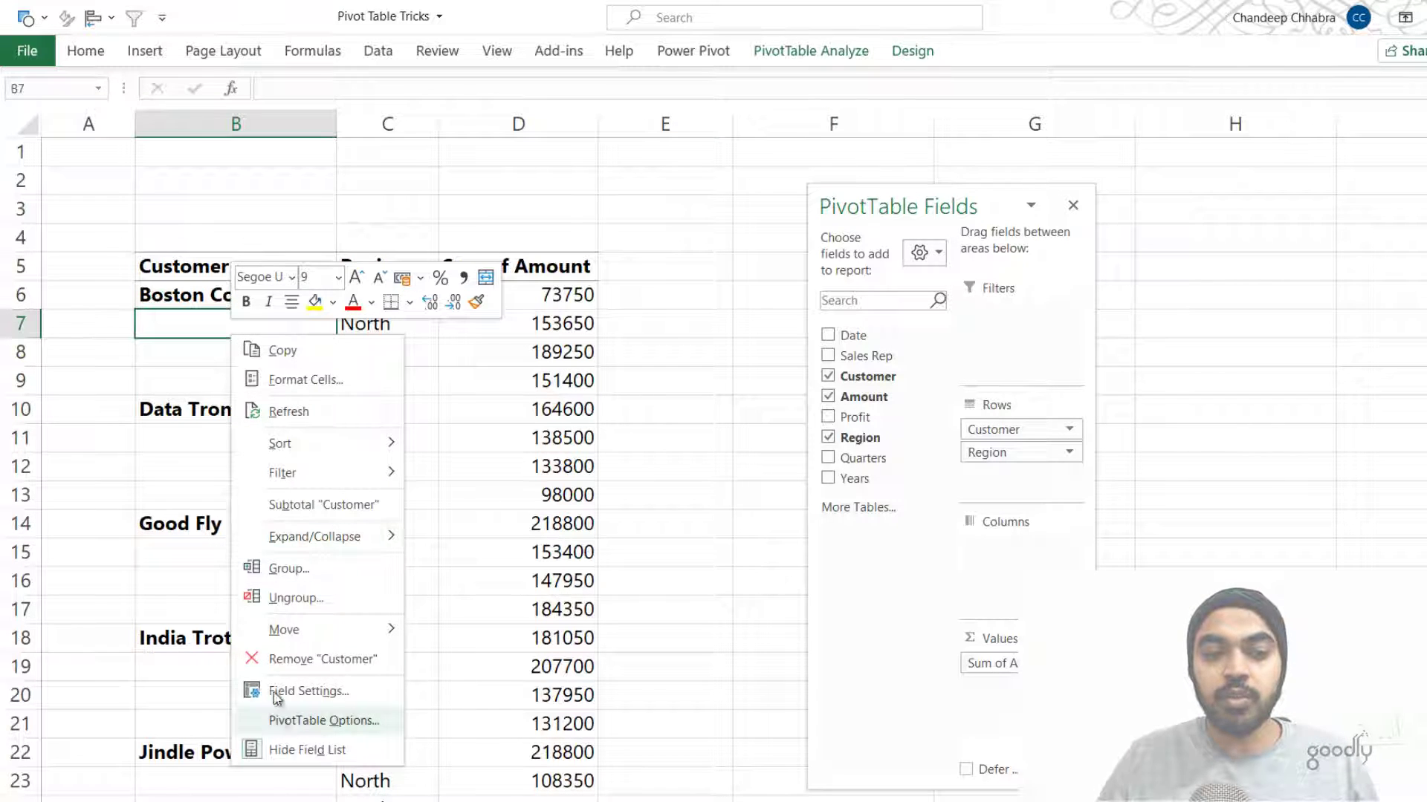
pyautogui.click(297, 720)
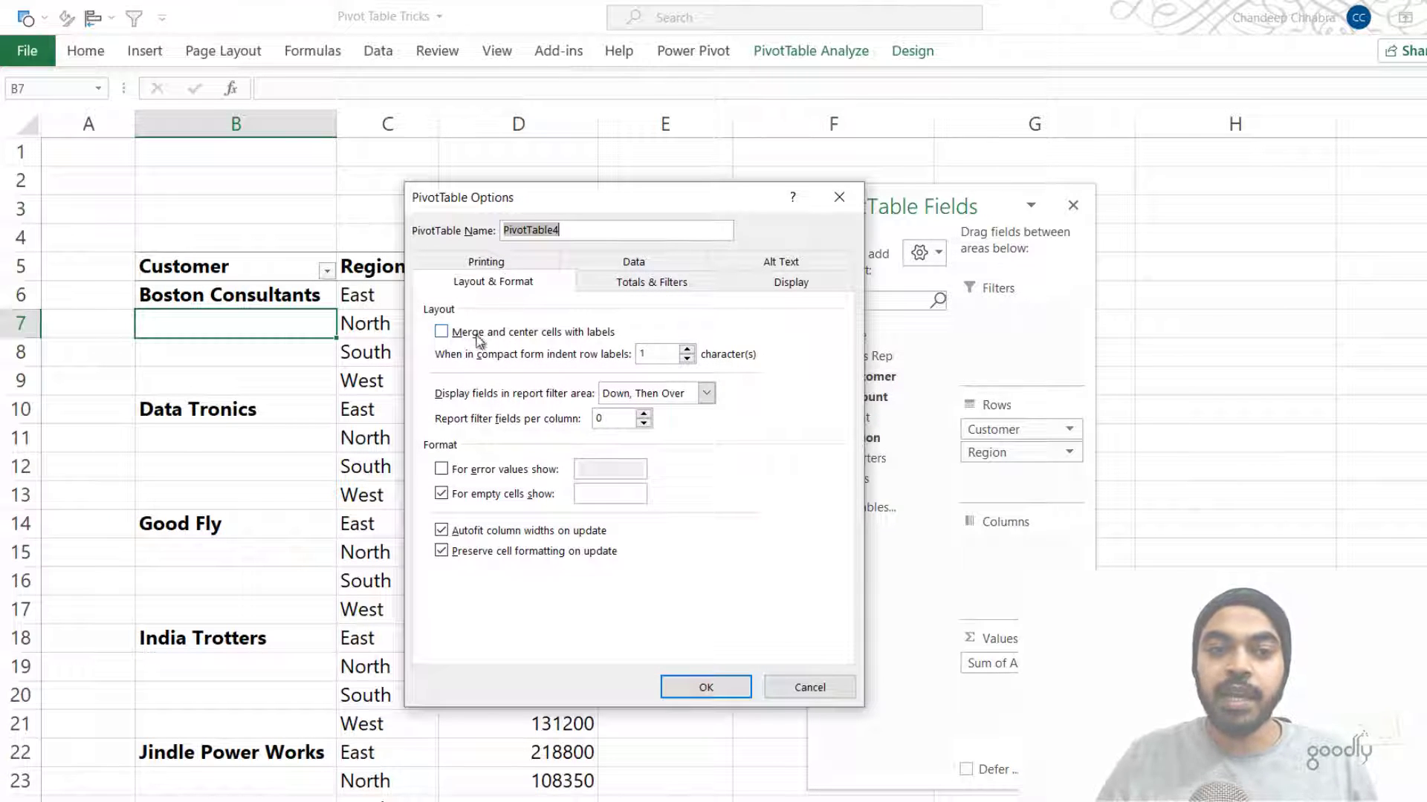
pyautogui.click(478, 335)
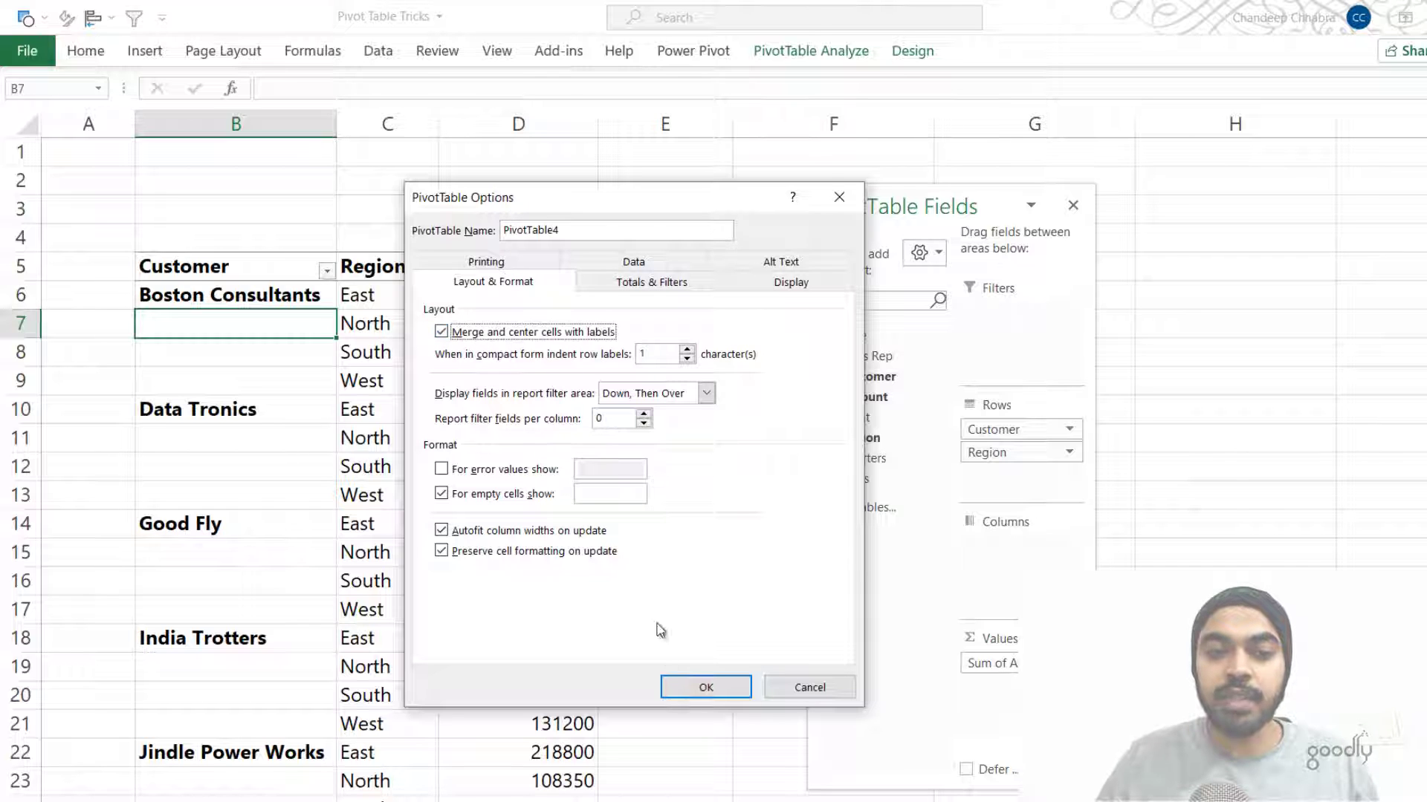
pyautogui.click(704, 688)
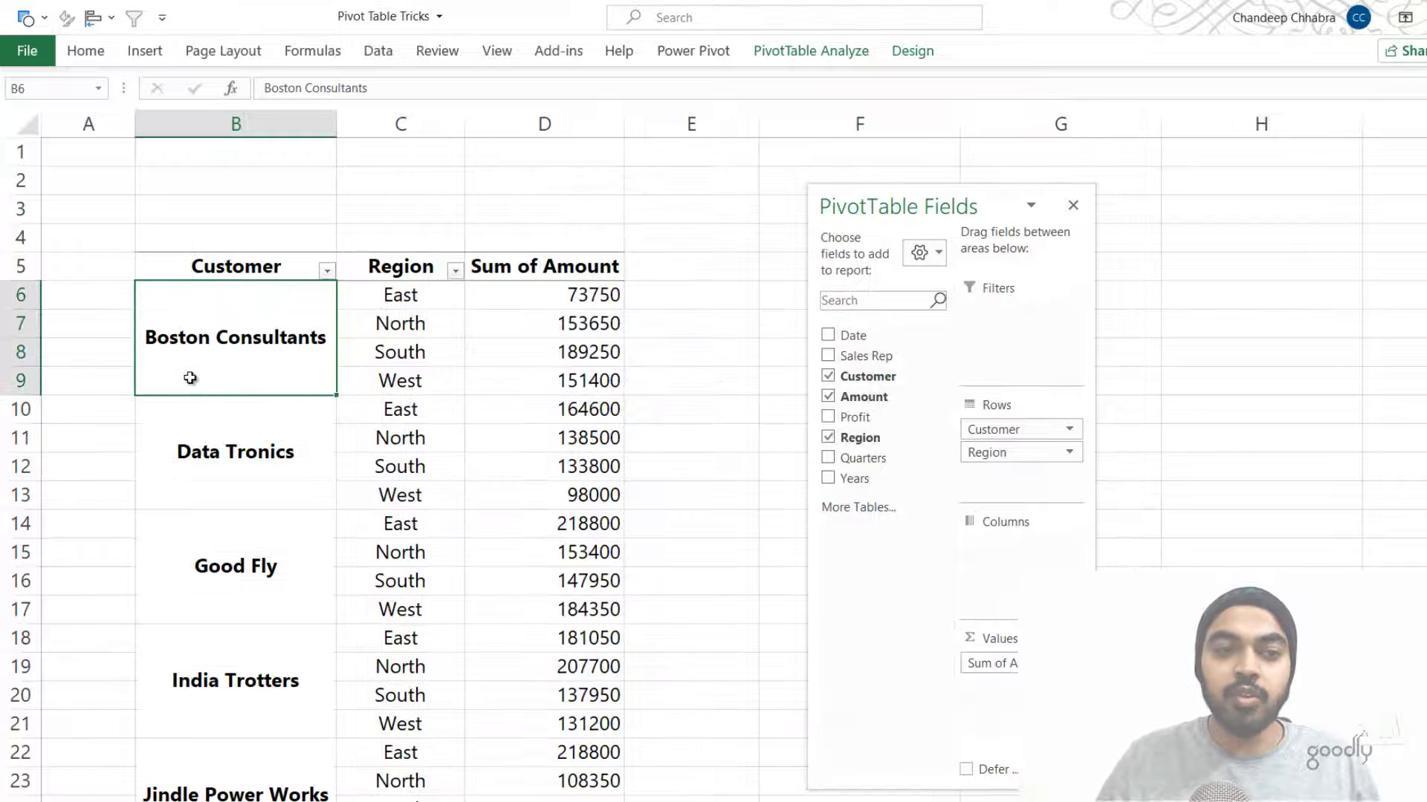
pyautogui.click(232, 455)
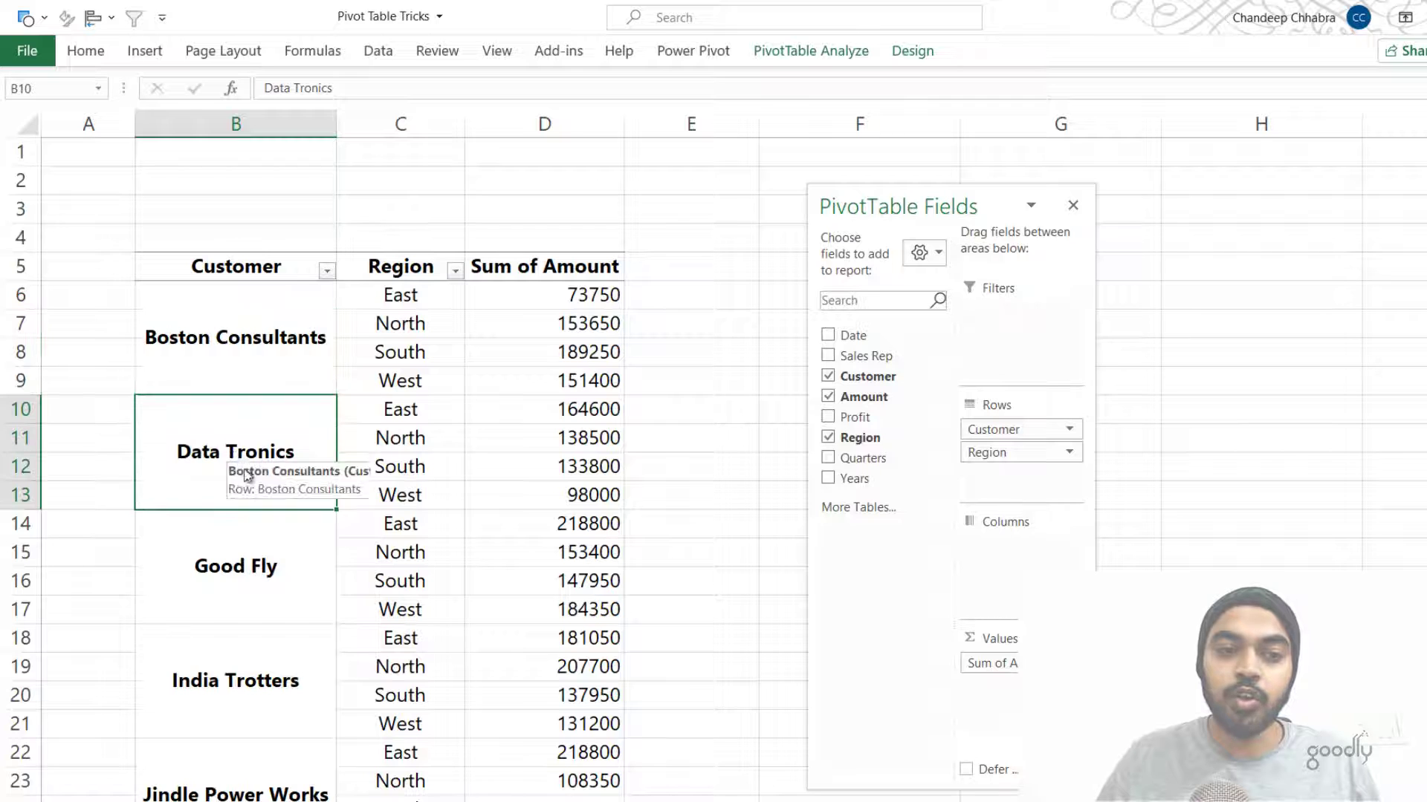
pyautogui.click(233, 579)
pyautogui.click(245, 672)
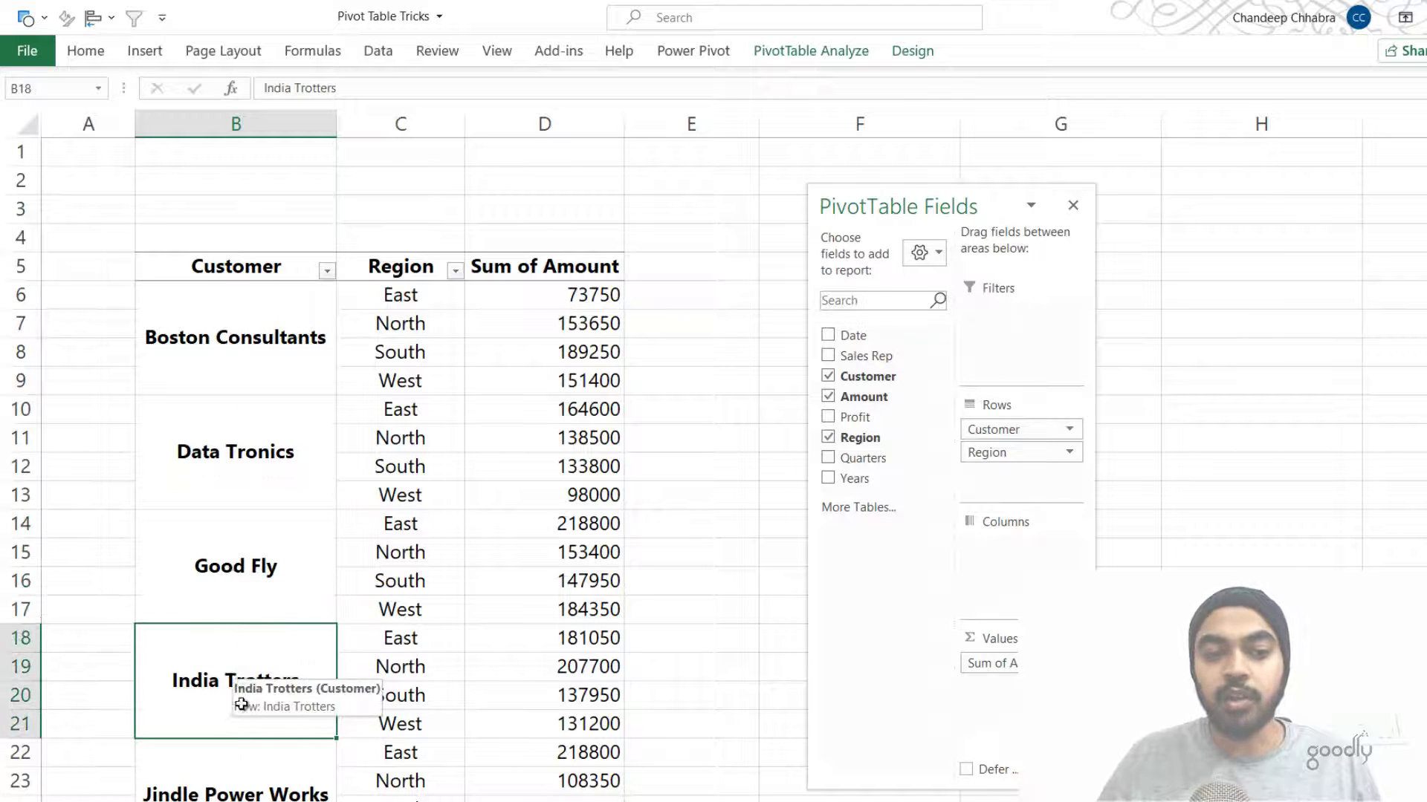
pyautogui.click(242, 762)
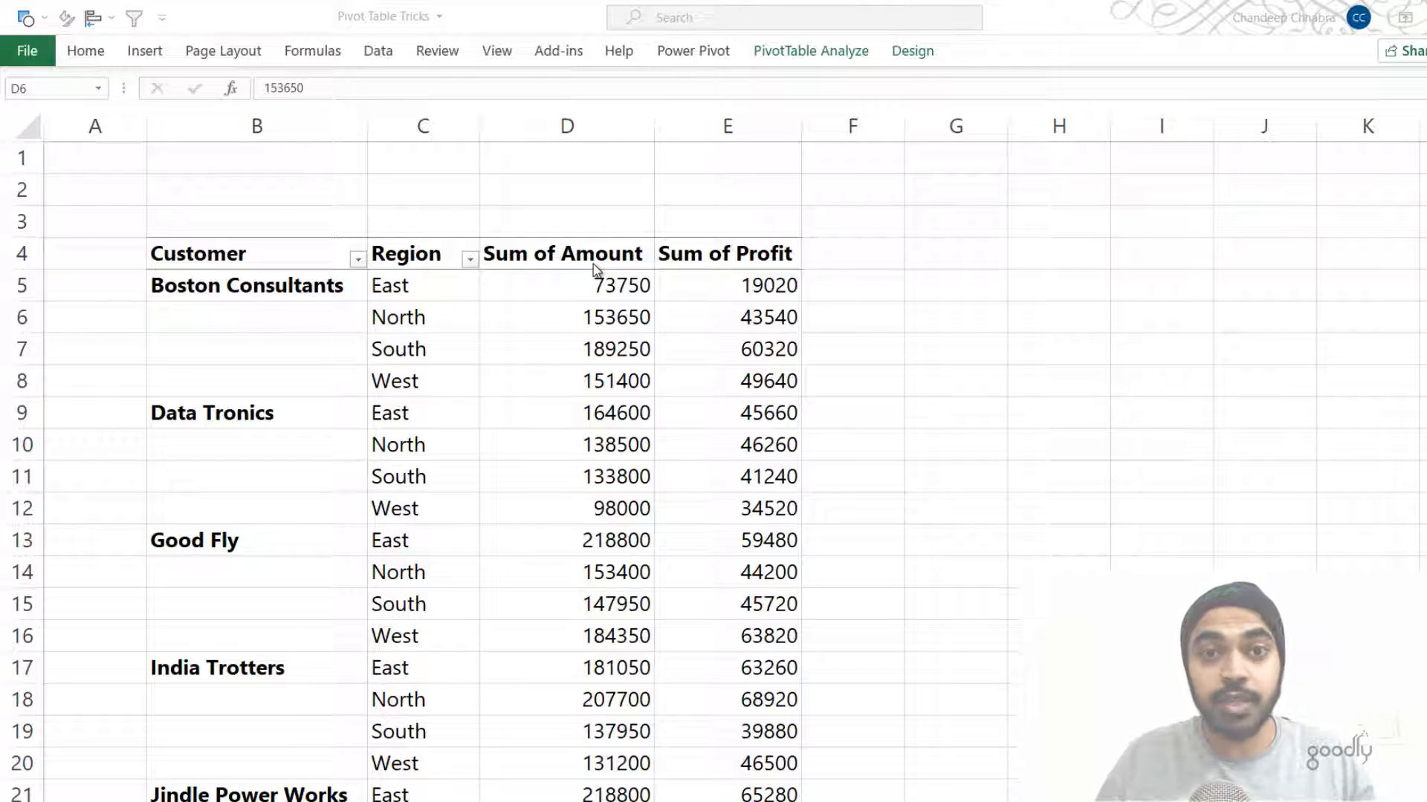
# Check whether the Filter command is available for the pivot table's header row B4:E4.
pyautogui.hotkey('alt', 'Tab')
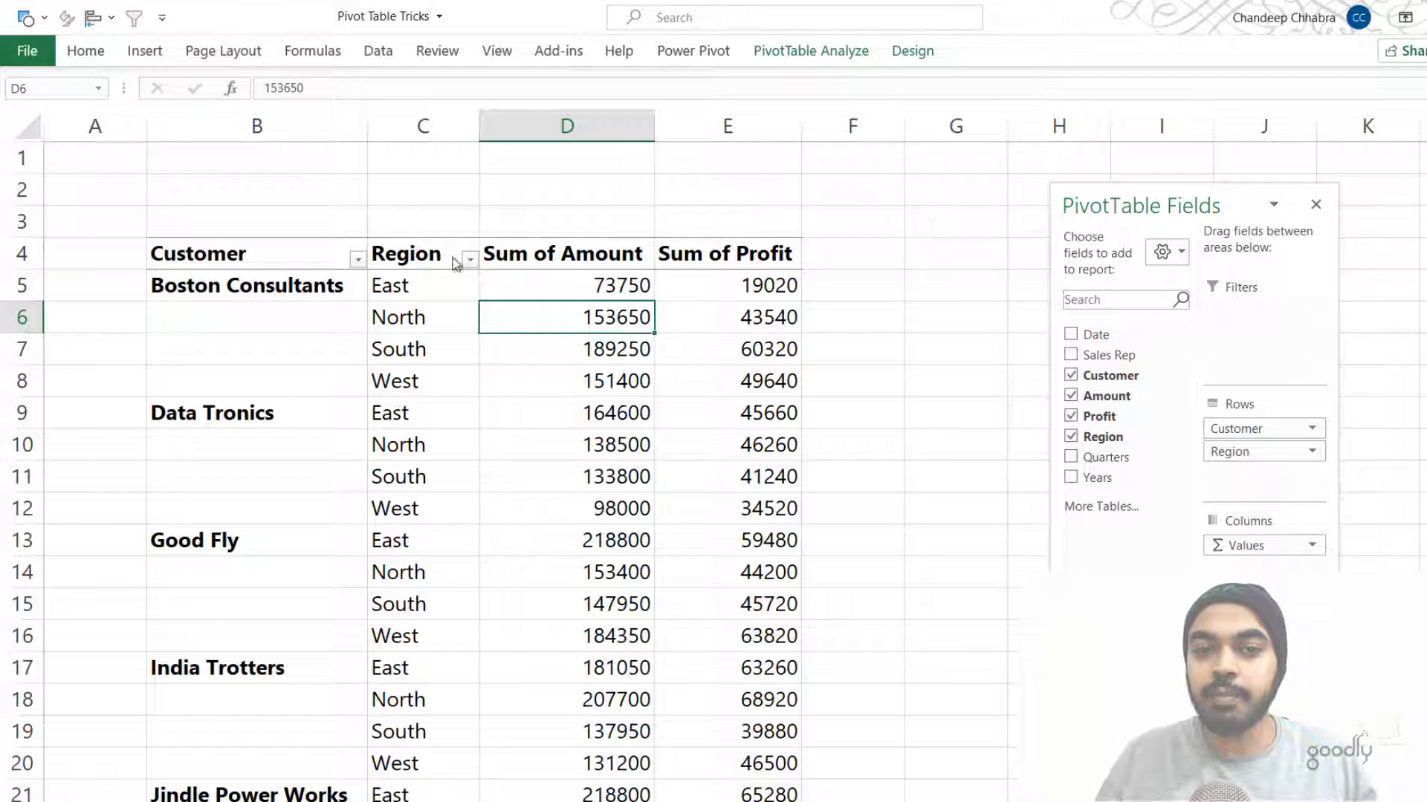
pyautogui.moveTo(160, 255); pyautogui.dragTo(755, 252)
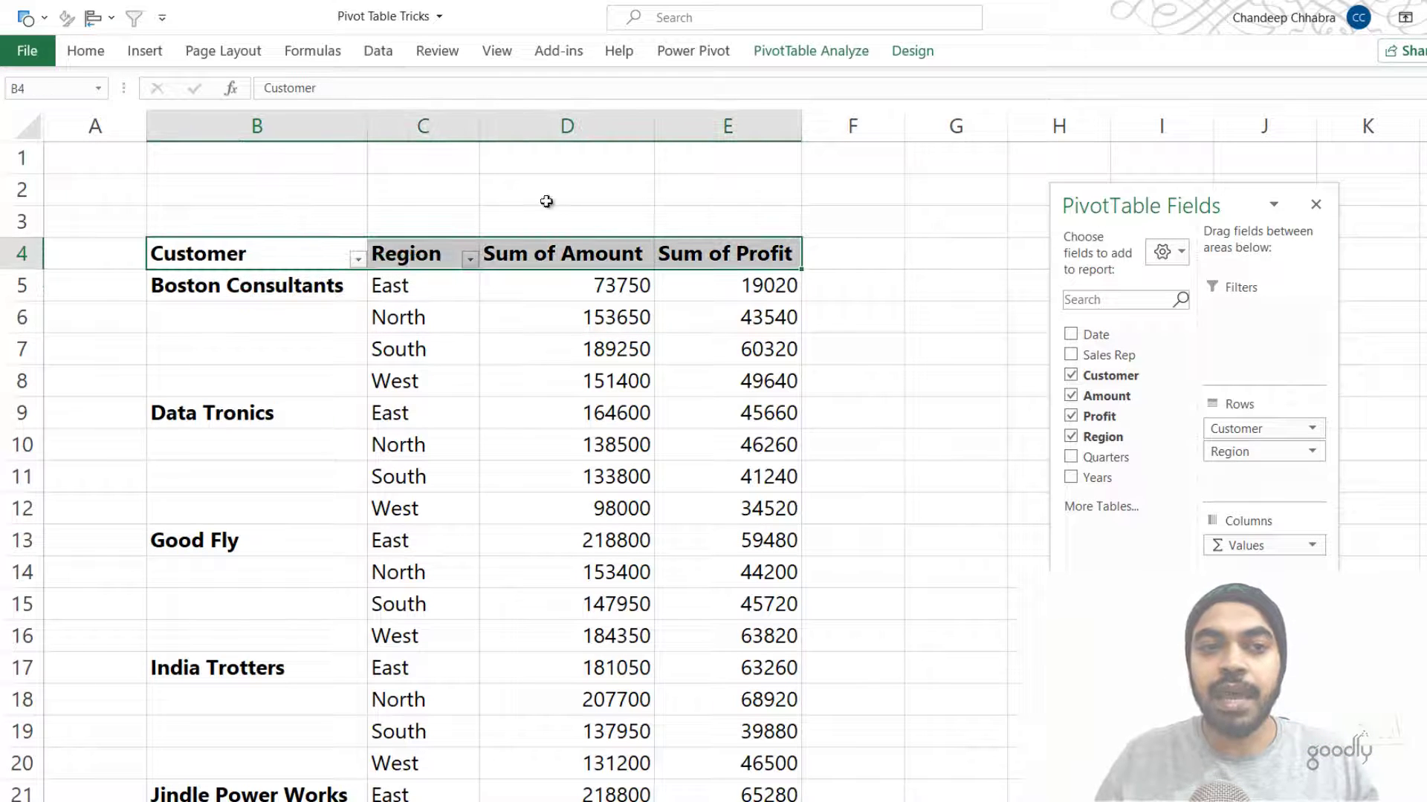
pyautogui.click(377, 50)
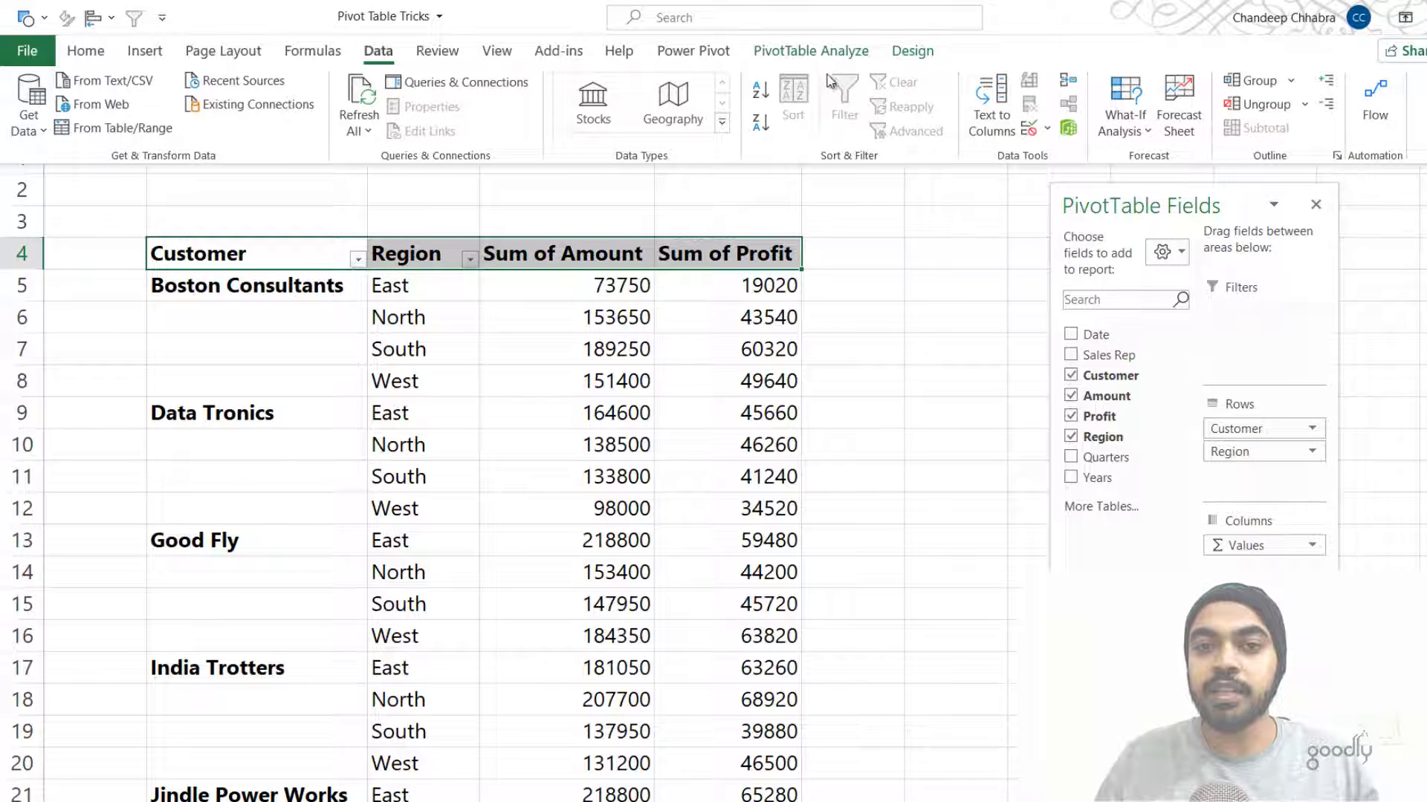
pyautogui.click(702, 323)
pyautogui.click(620, 289)
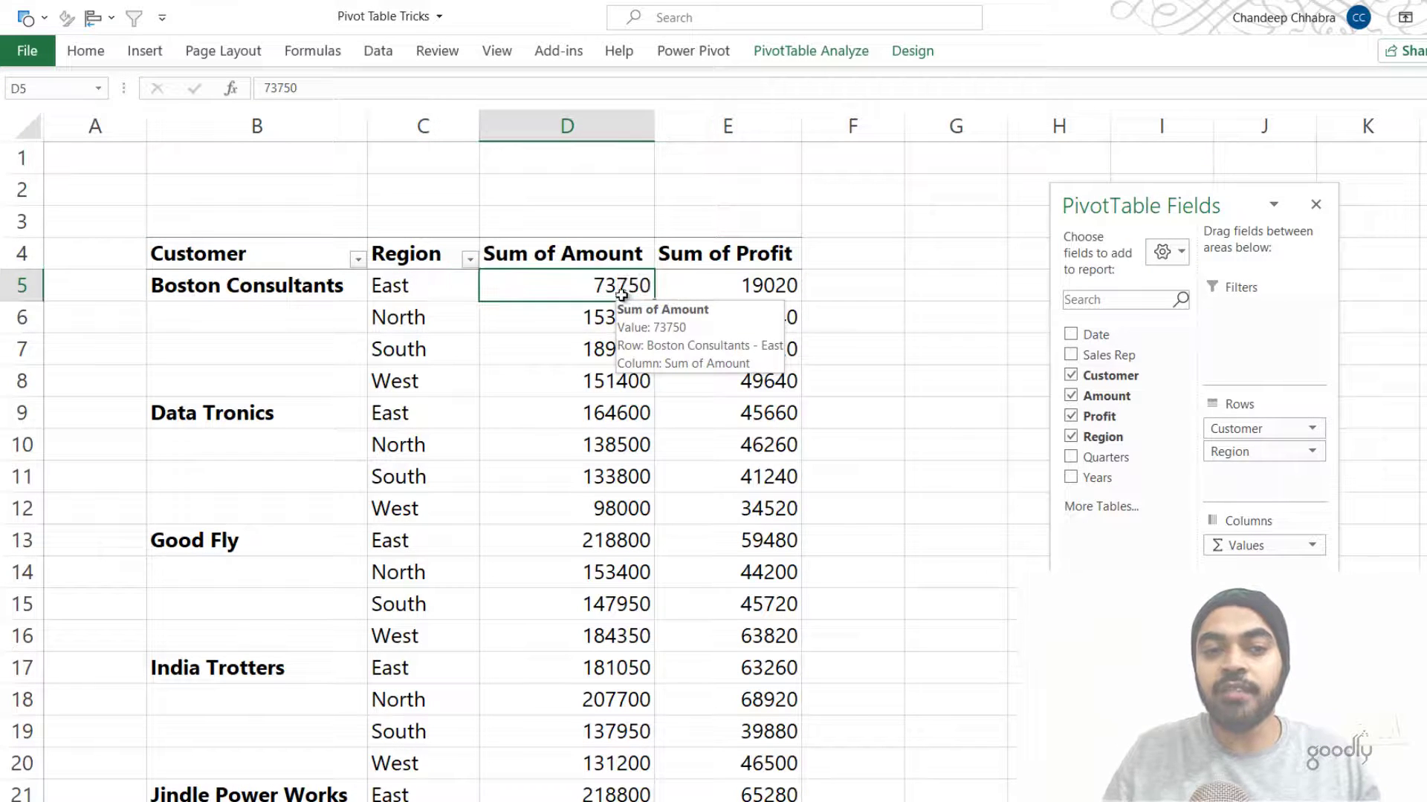
# Review the value filter options of the pivot table's Region field without applying any.
pyautogui.click(469, 258)
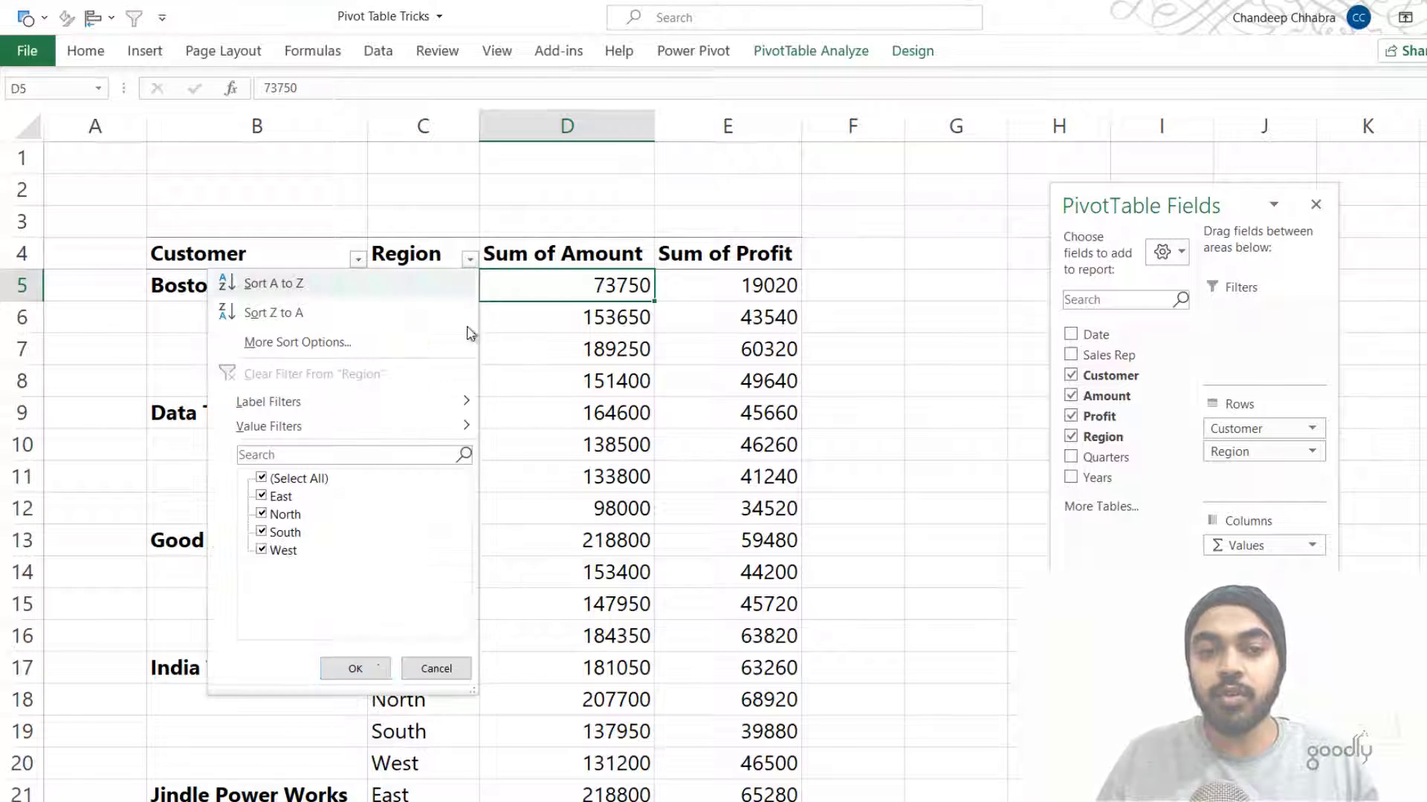
pyautogui.moveTo(371, 429)
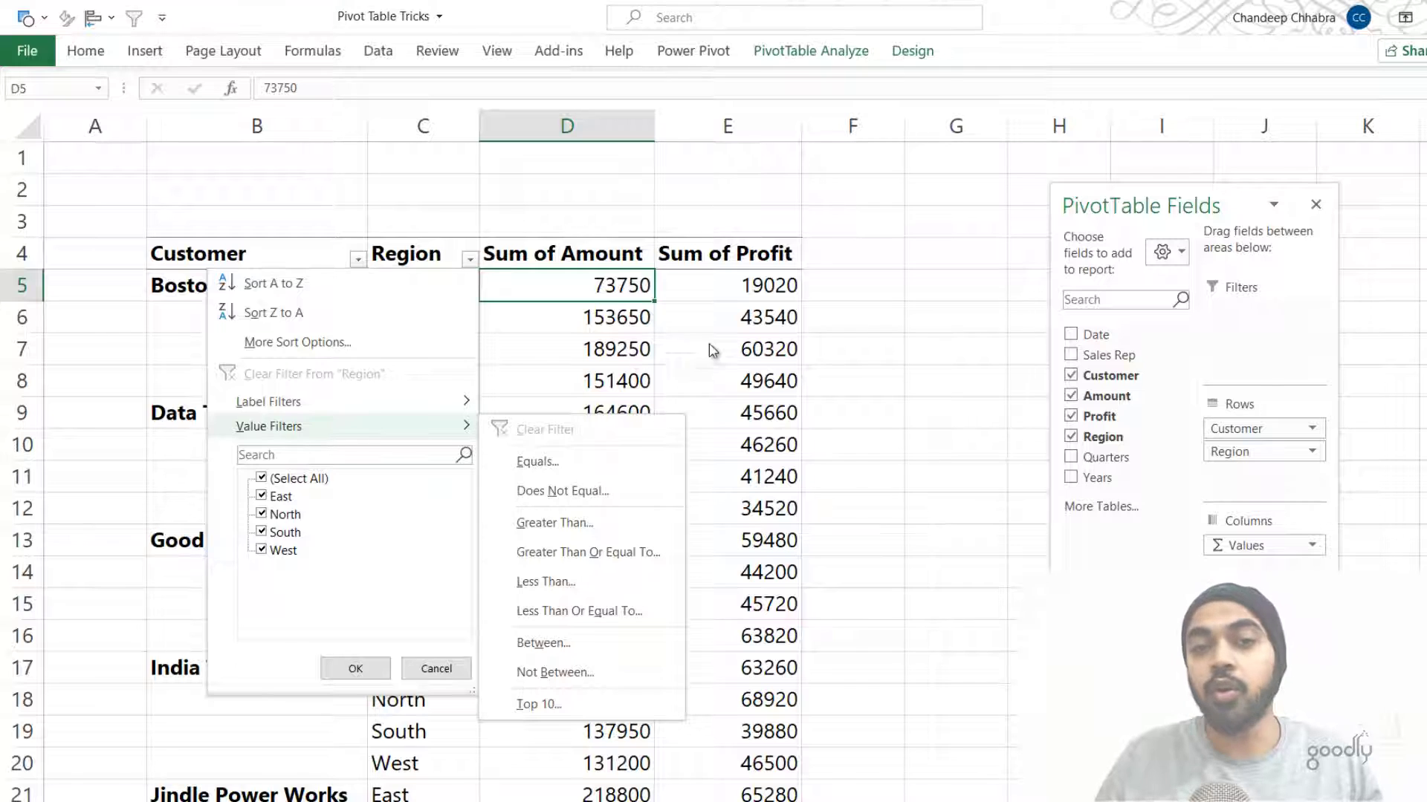
pyautogui.press('Escape')
pyautogui.press('Escape')
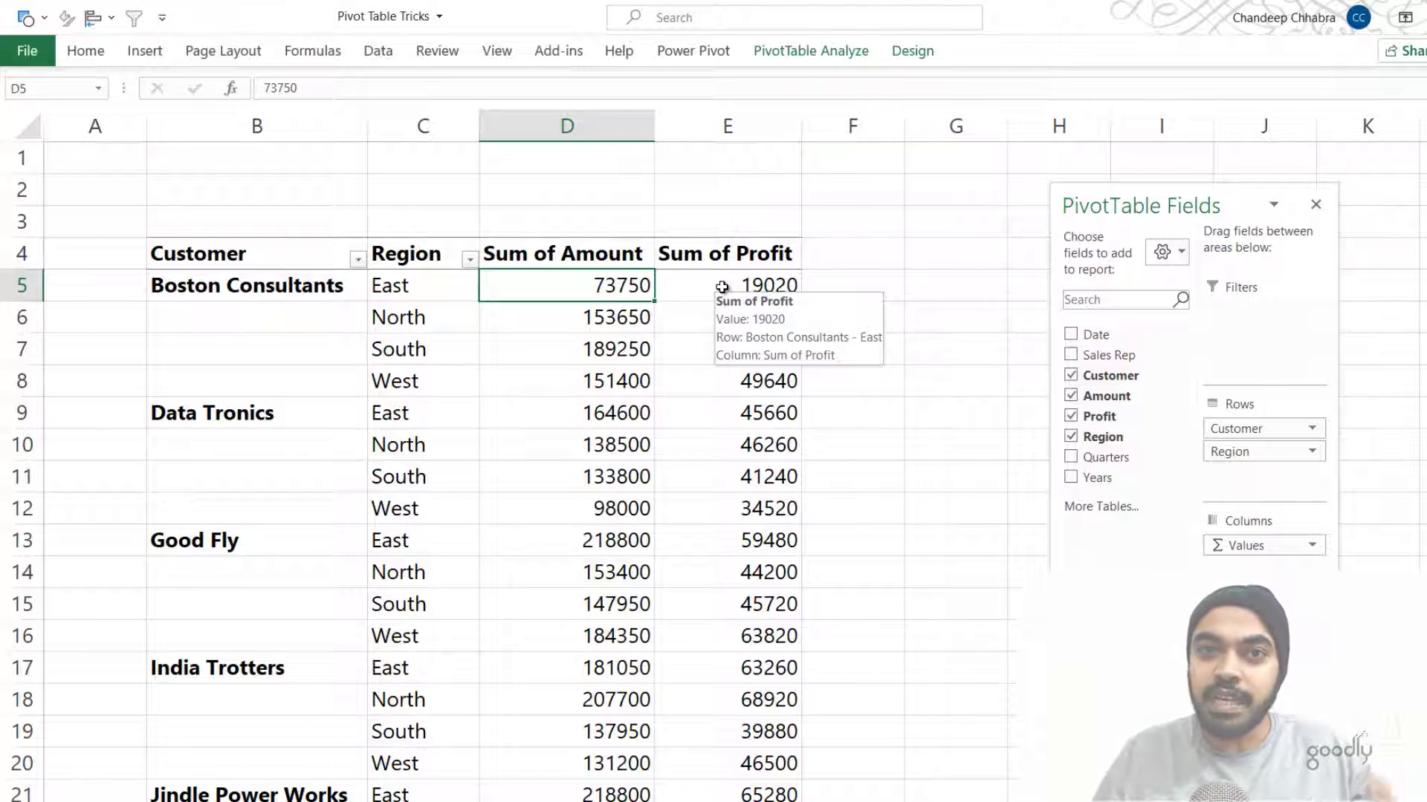
# Add filters to the Sum of Amount and Sum of Profit headers, working from the empty cell F5 beside the pivot table.
pyautogui.click(879, 292)
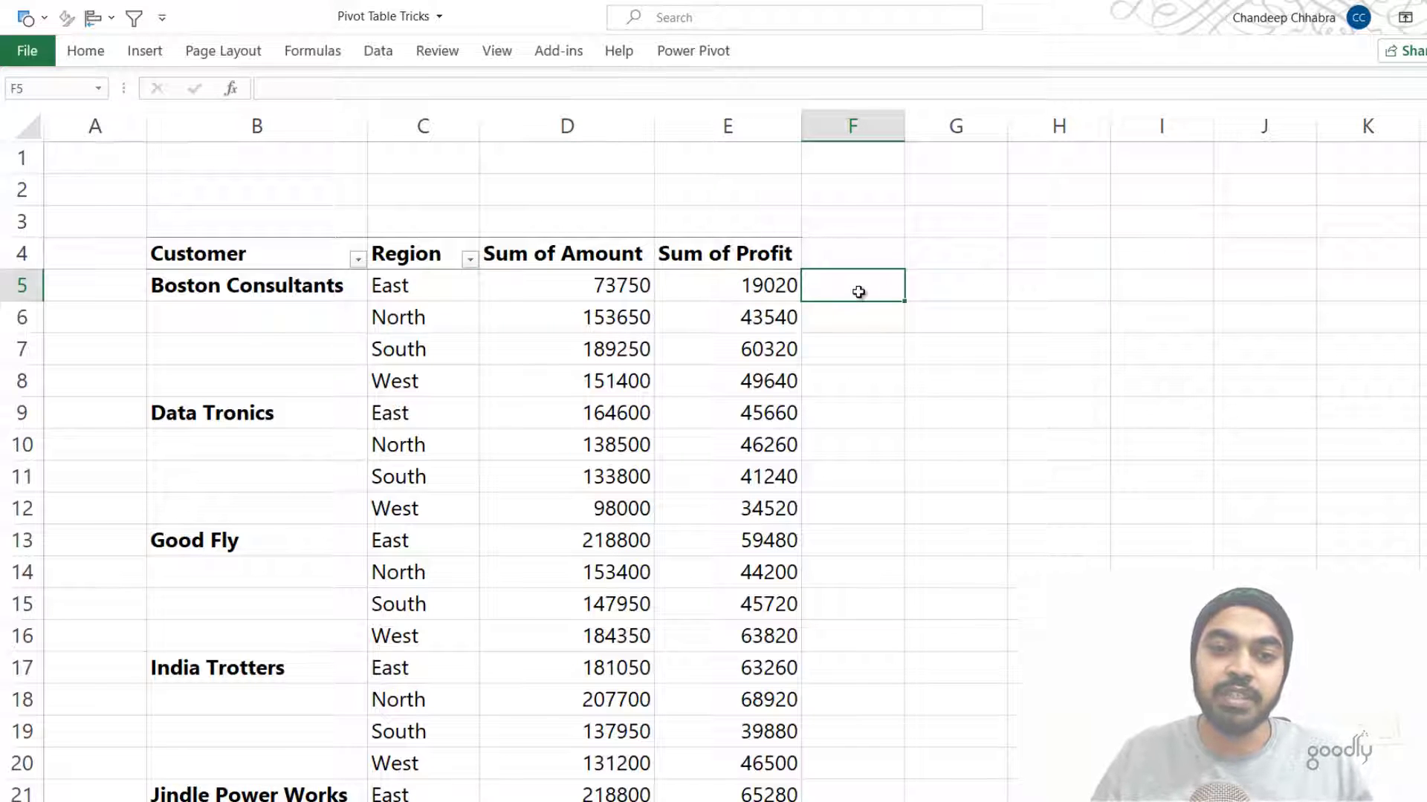
pyautogui.click(381, 52)
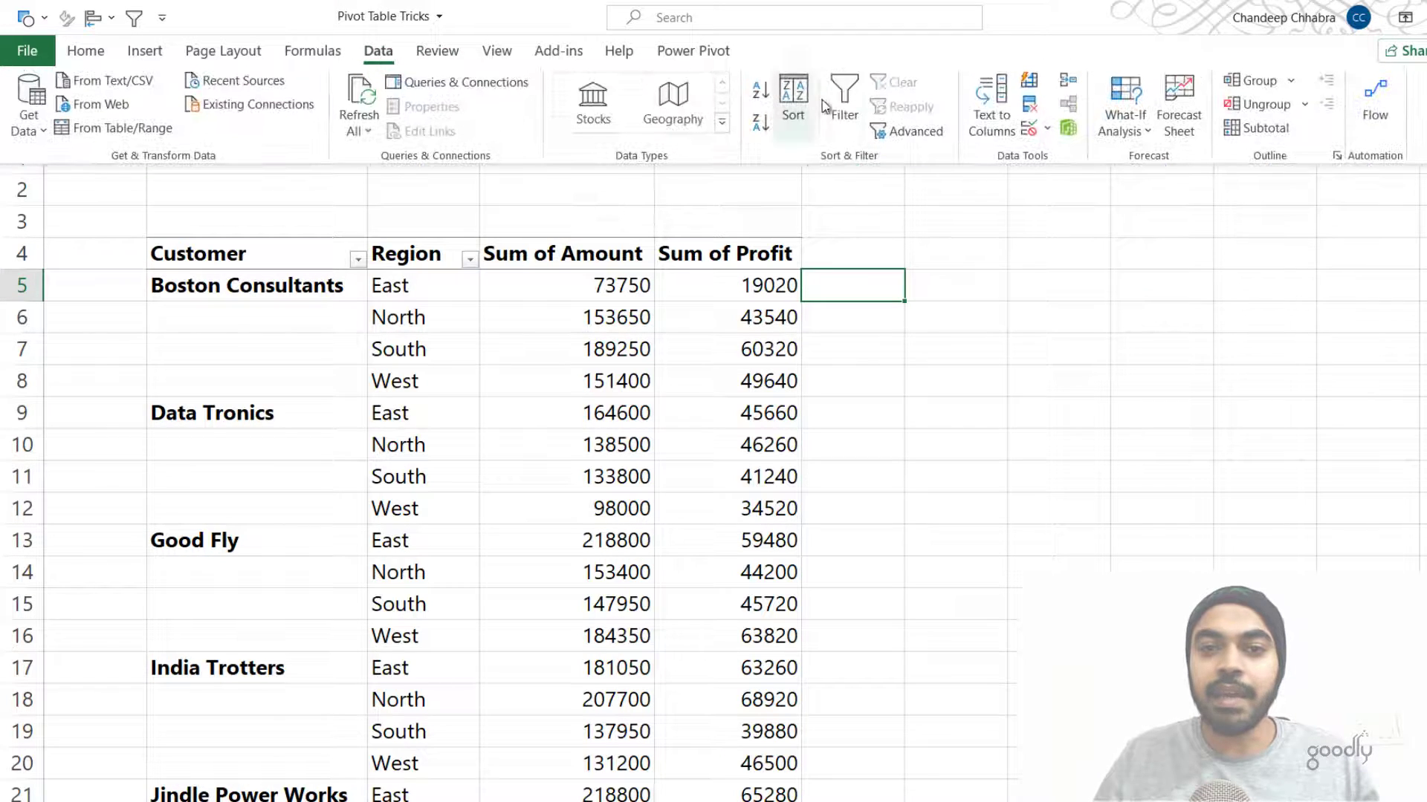
pyautogui.click(839, 108)
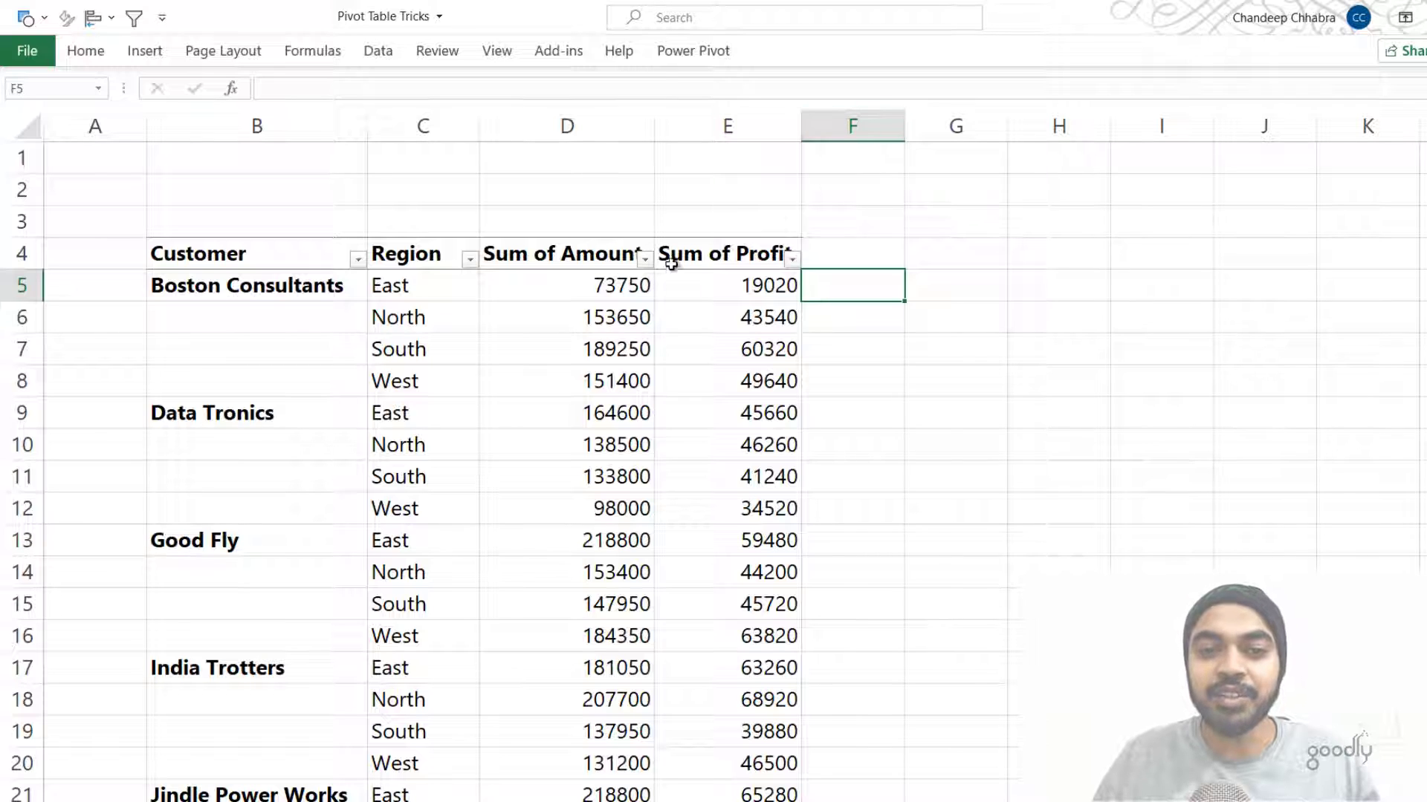
pyautogui.moveTo(633, 298)
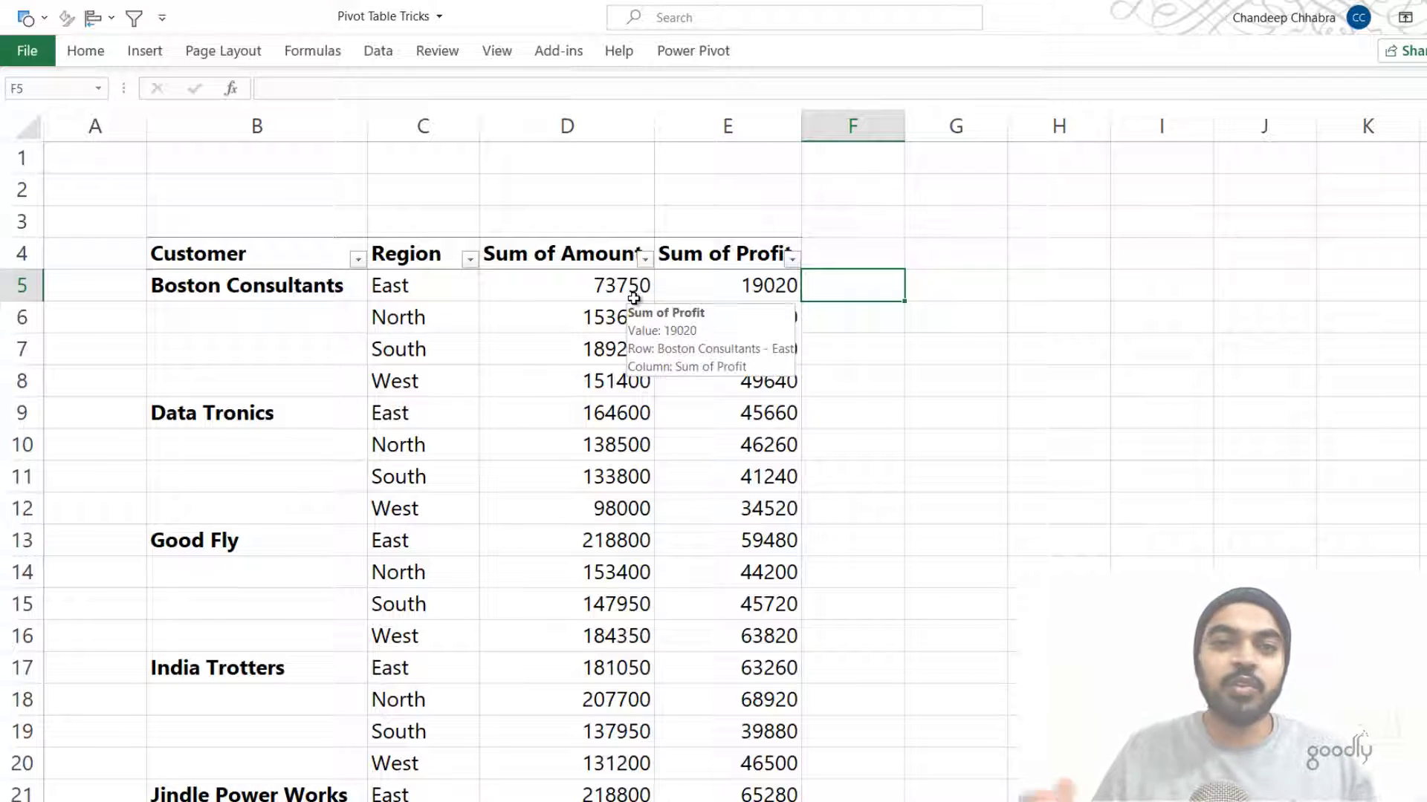
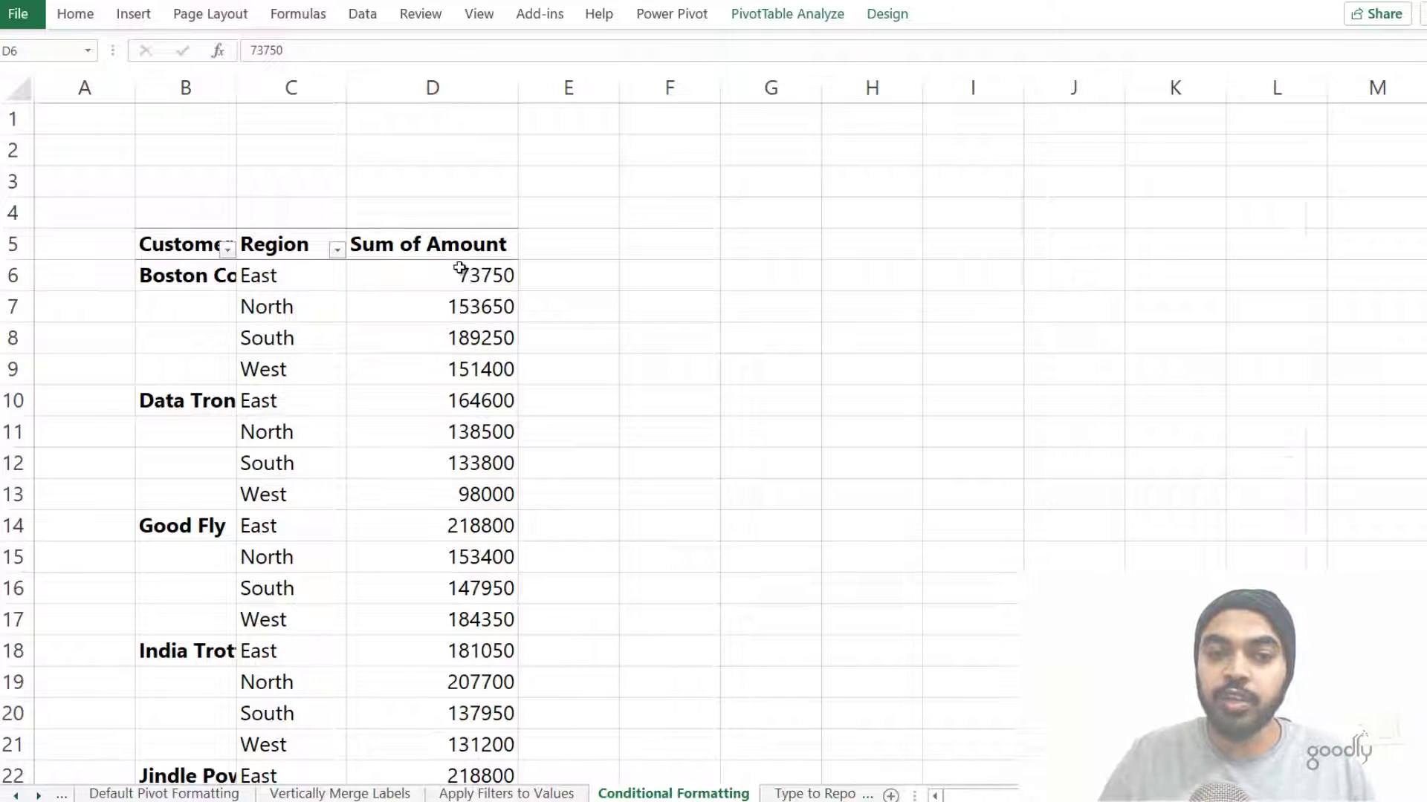
# Conditionally format the amounts in D6:D15 that are greater than 175000 with Light Red Fill with Dark Red Text.
pyautogui.moveTo(460, 275); pyautogui.dragTo(461, 557)
pyautogui.moveTo(440, 328)
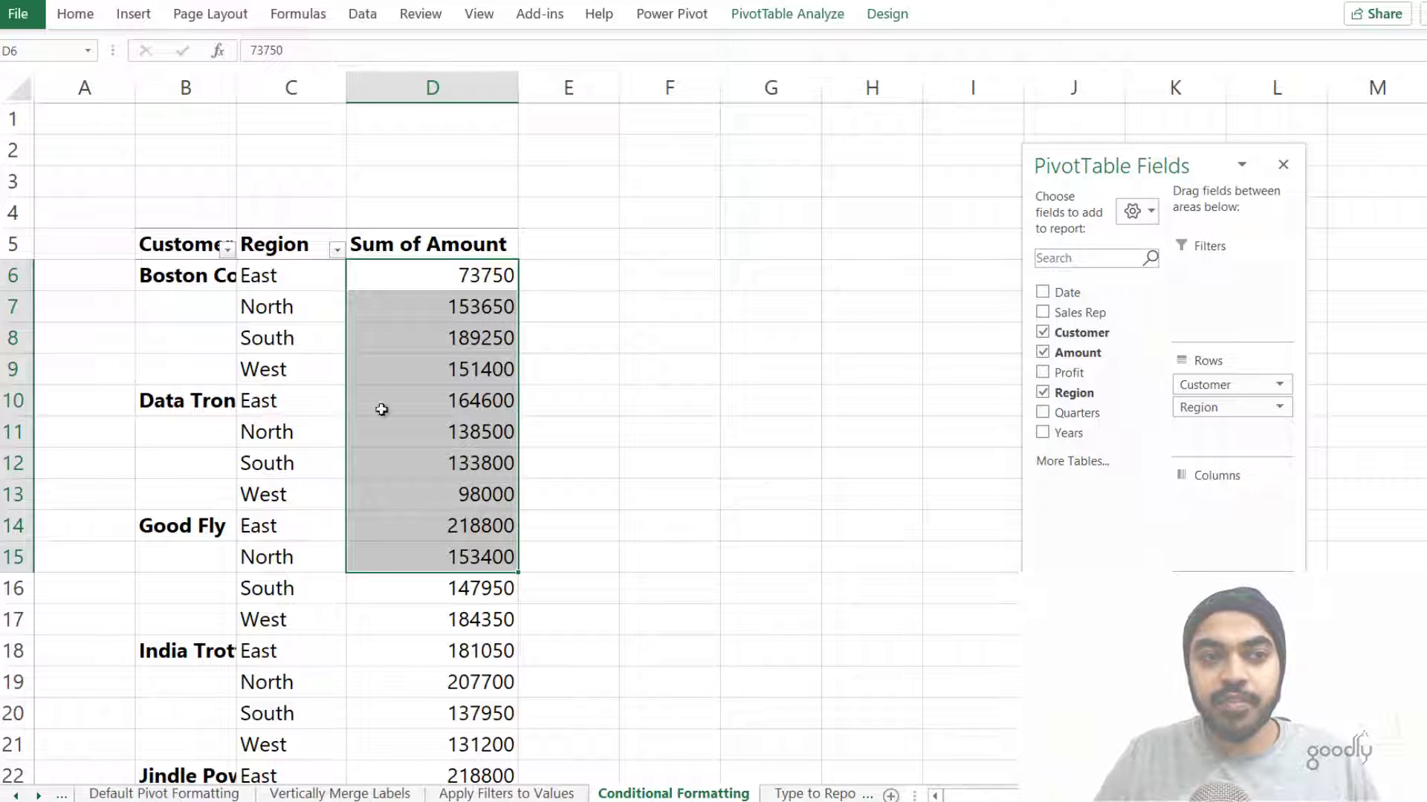
pyautogui.click(75, 14)
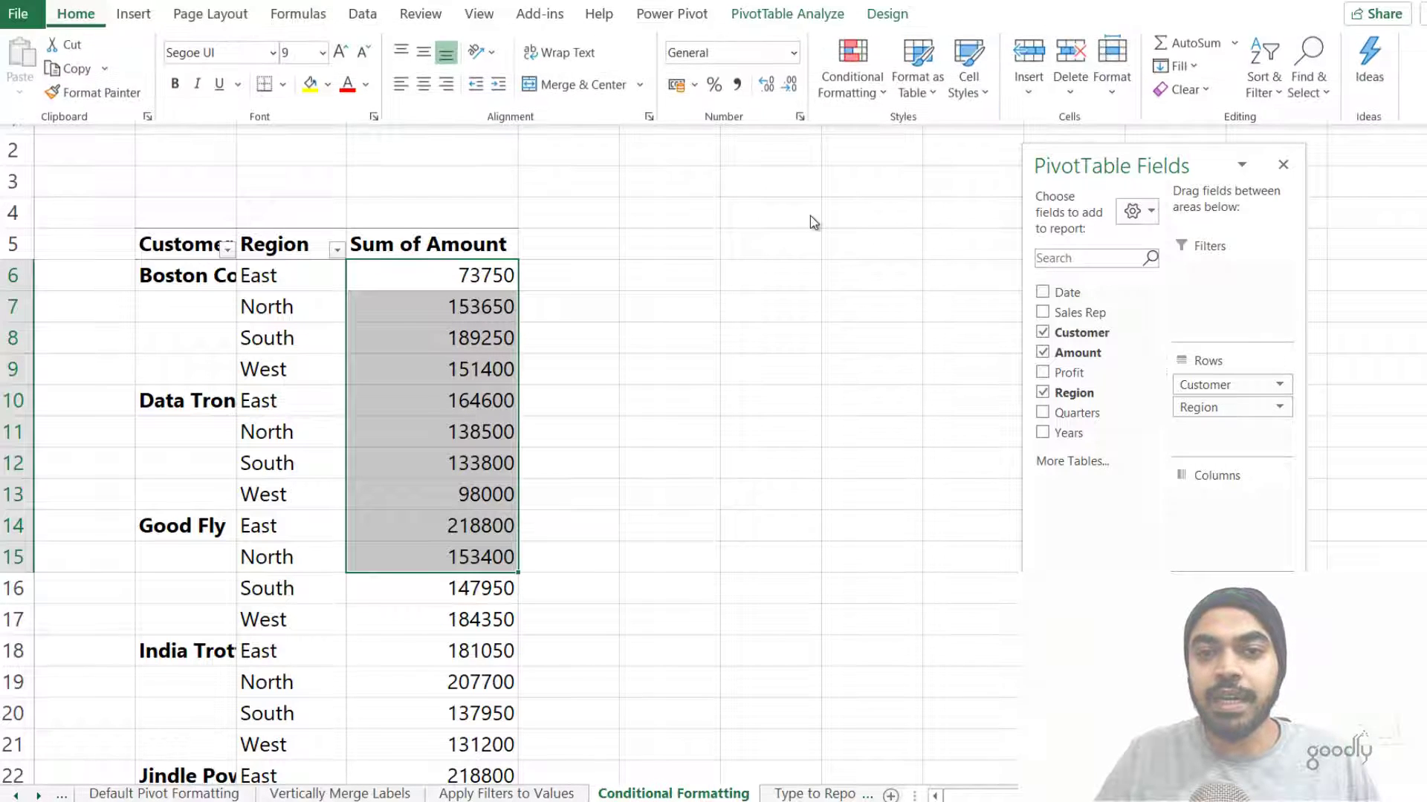
pyautogui.click(852, 86)
pyautogui.moveTo(879, 137)
pyautogui.click(1091, 139)
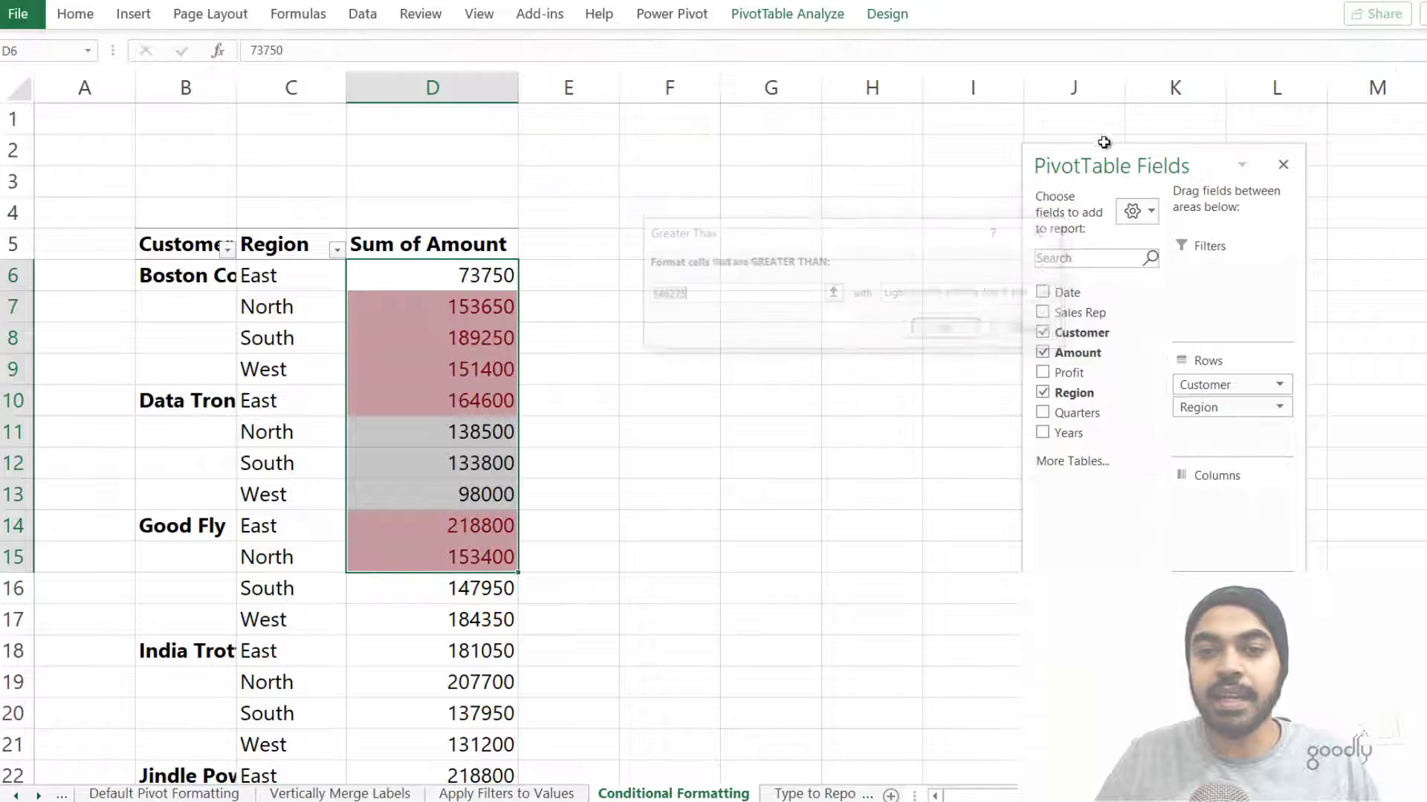
pyautogui.click(686, 295)
pyautogui.press('BackSpace')
pyautogui.press('BackSpace')
pyautogui.press('BackSpace')
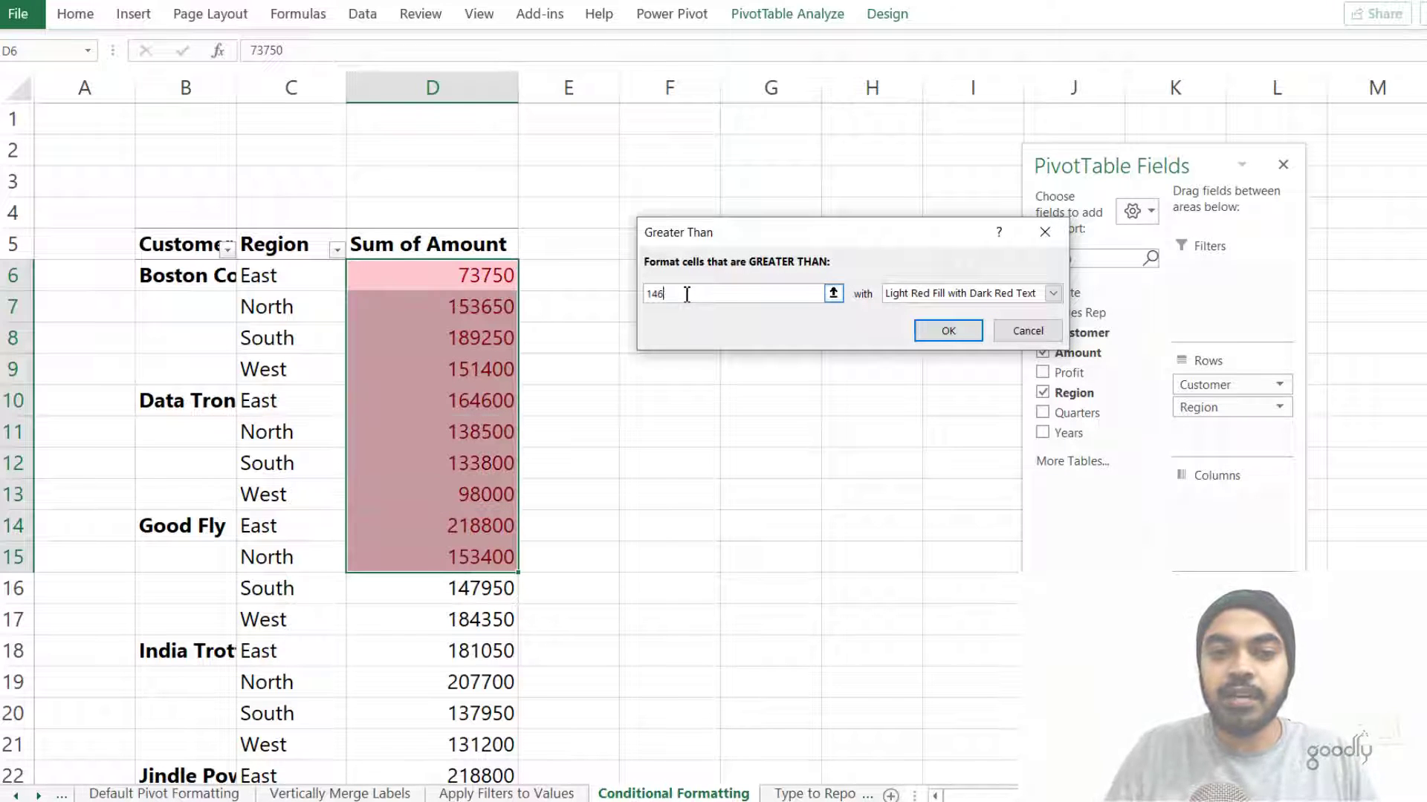
pyautogui.write('80000')
pyautogui.click(948, 331)
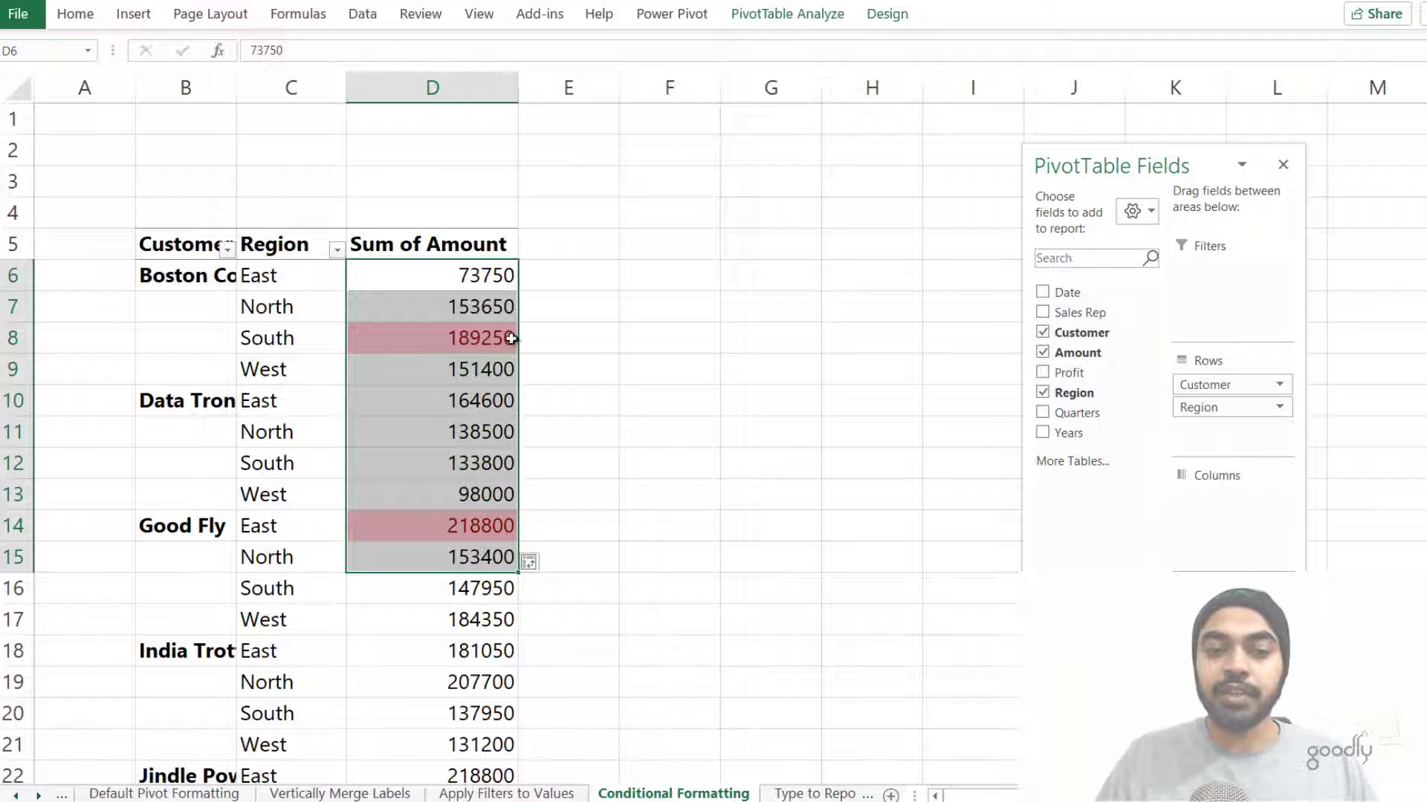
# Extend the formatting rule to all cells showing "Sum of Amount" values for "Region", and check the whole column.
pyautogui.moveTo(493, 519)
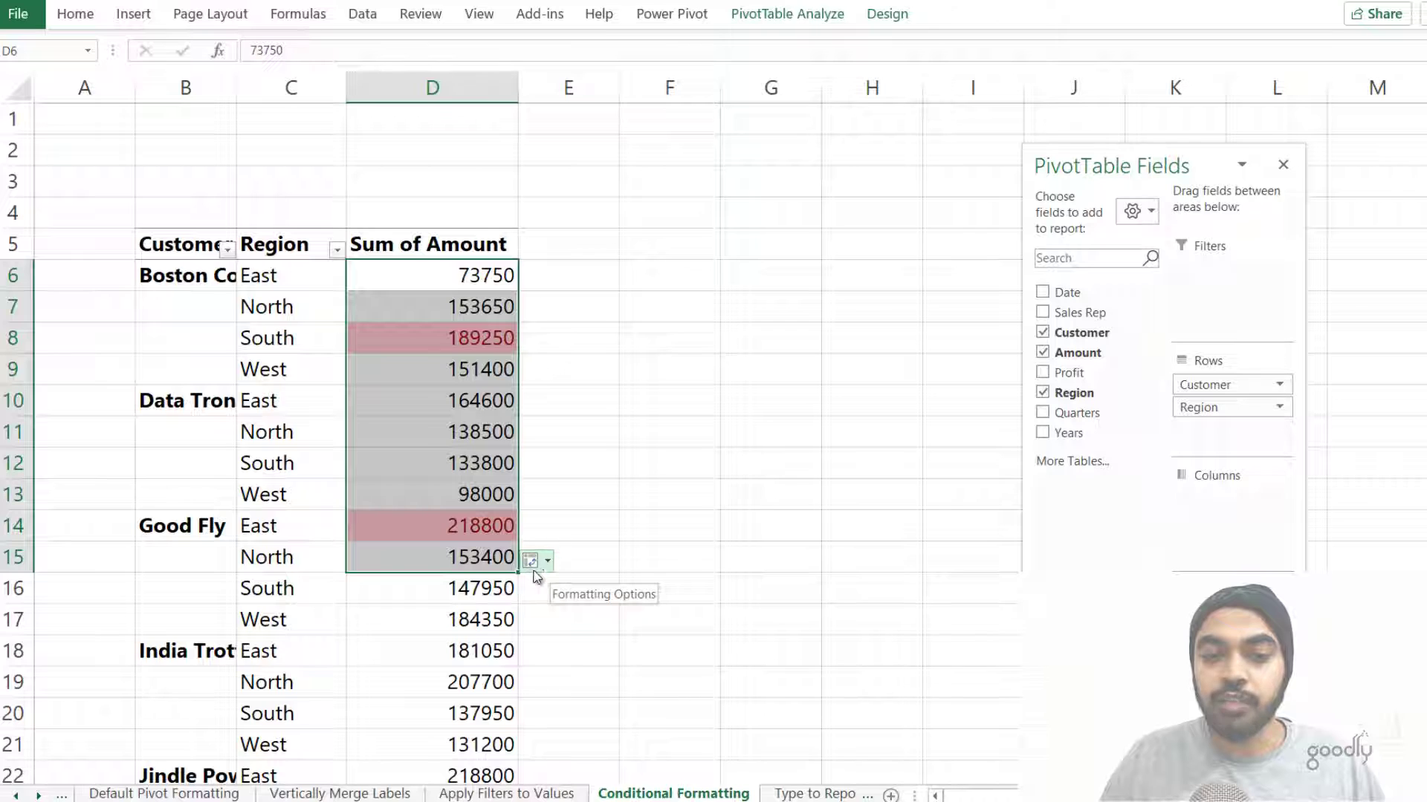
pyautogui.click(548, 563)
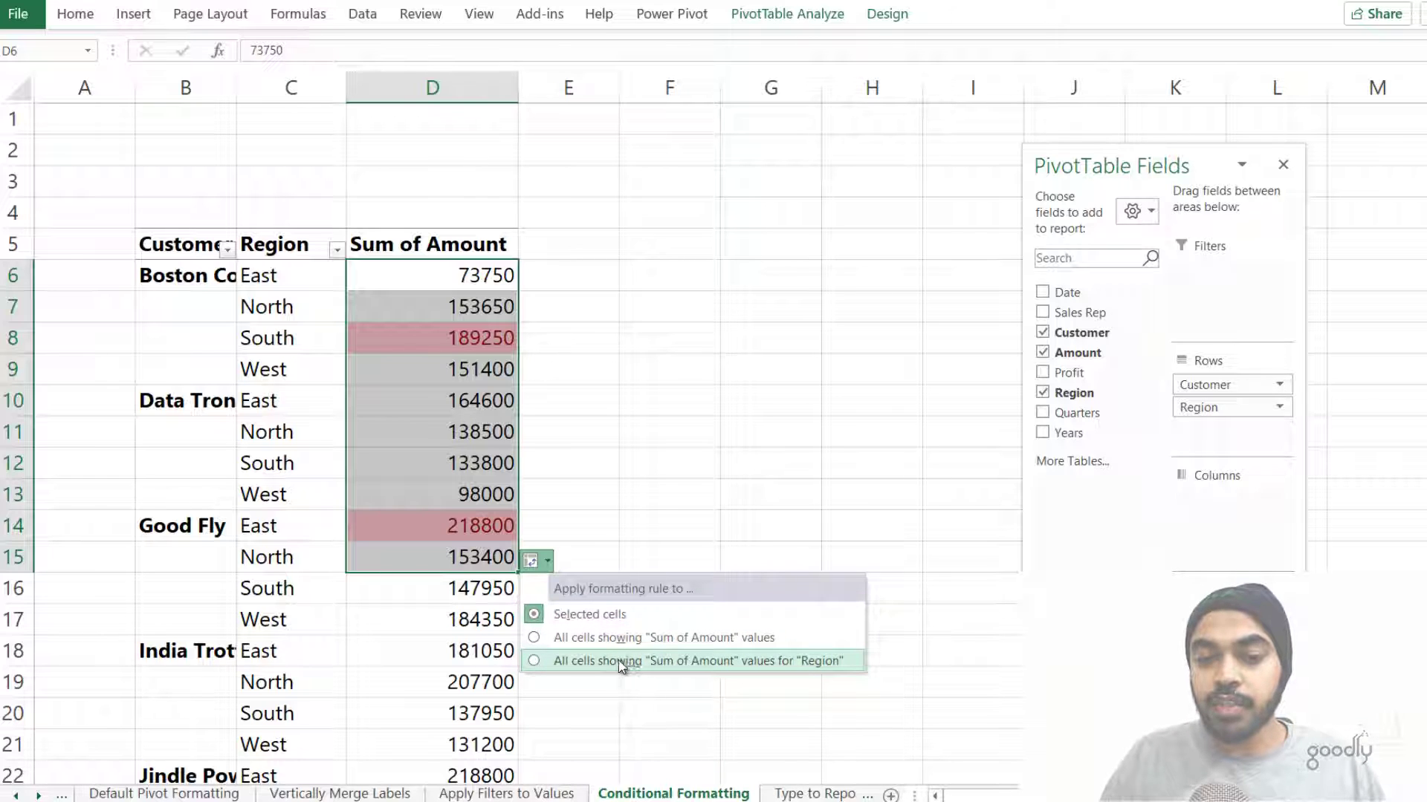
pyautogui.click(807, 663)
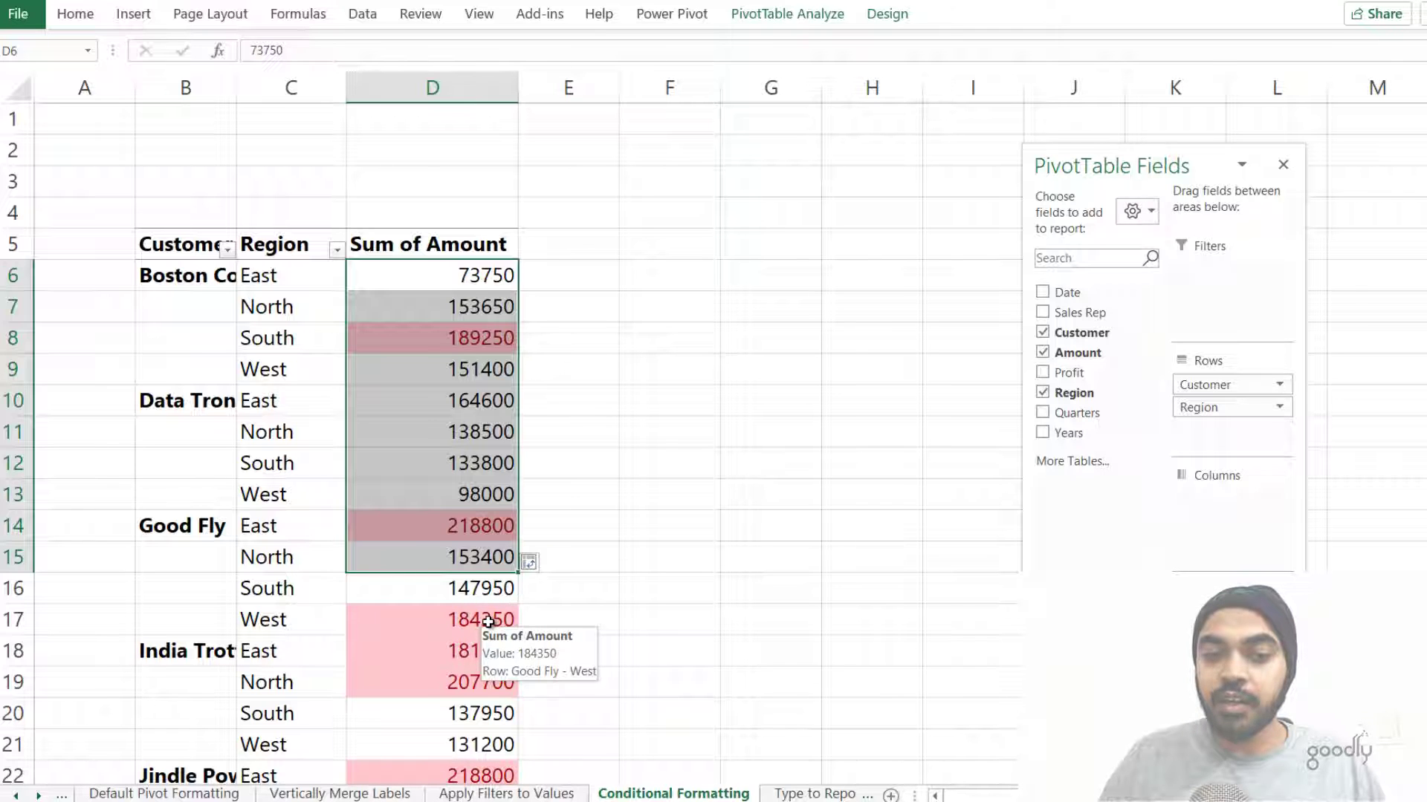
pyautogui.scroll(-9, 488, 623)
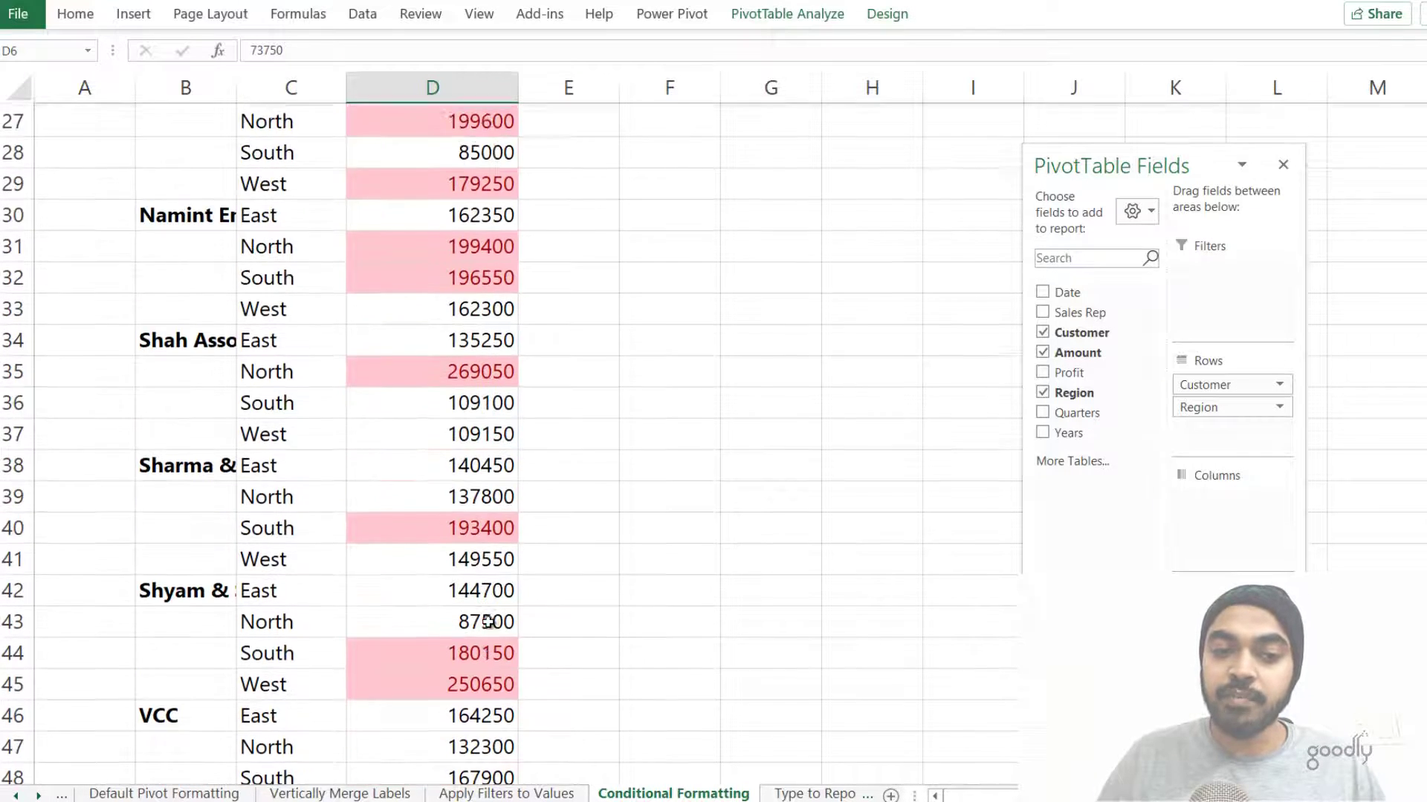
pyautogui.scroll(8, 487, 623)
pyautogui.scroll(1, 487, 623)
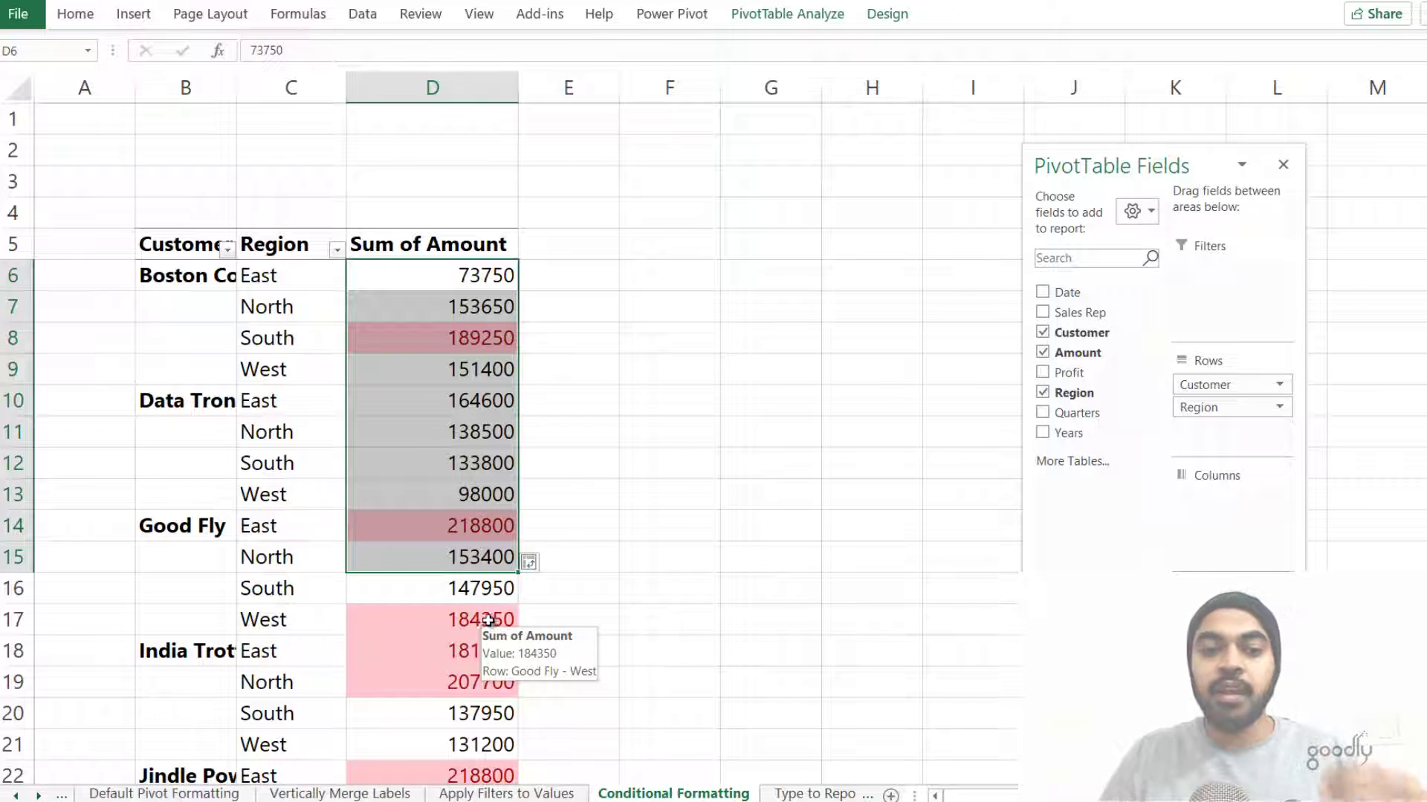
pyautogui.click(477, 369)
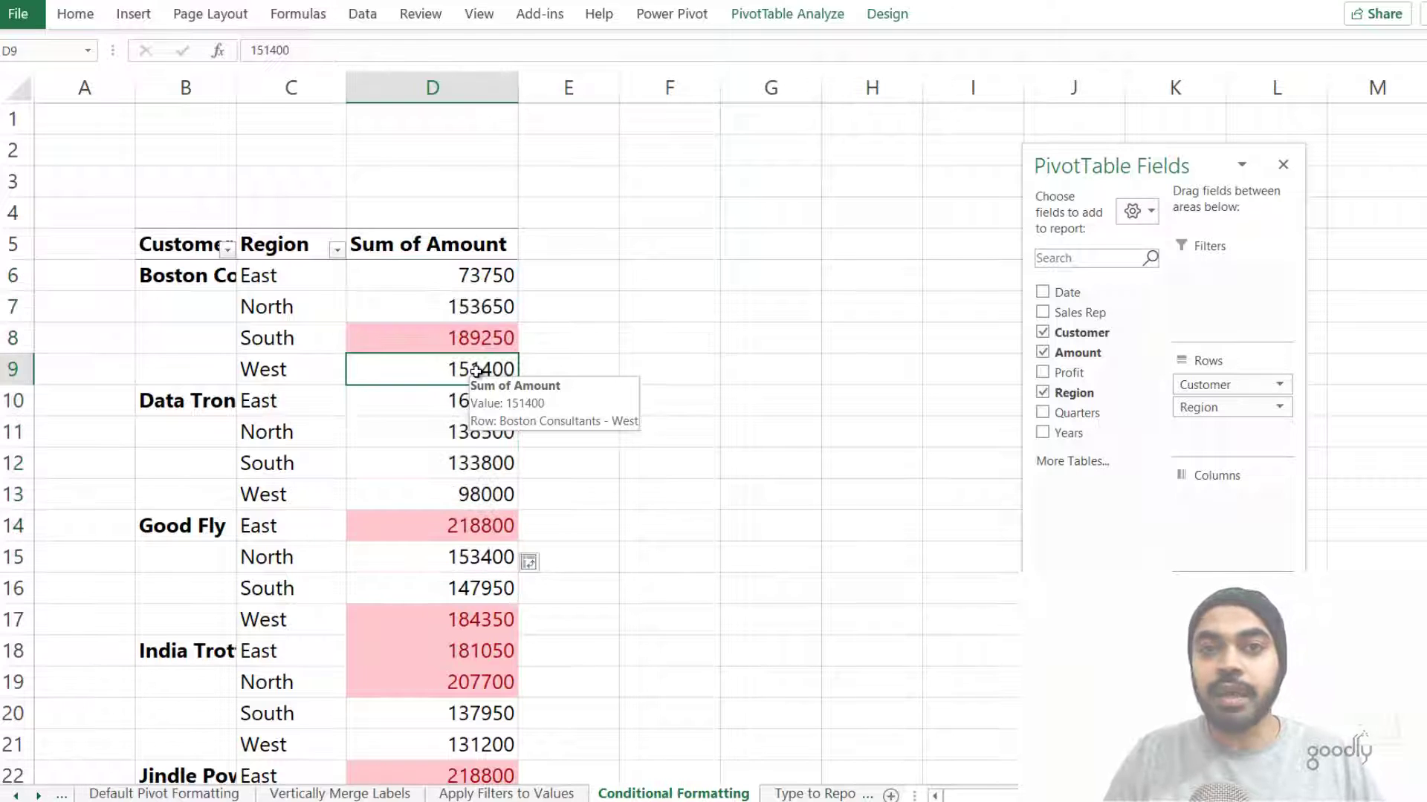
pyautogui.moveTo(866, 277); pyautogui.dragTo(785, 437)
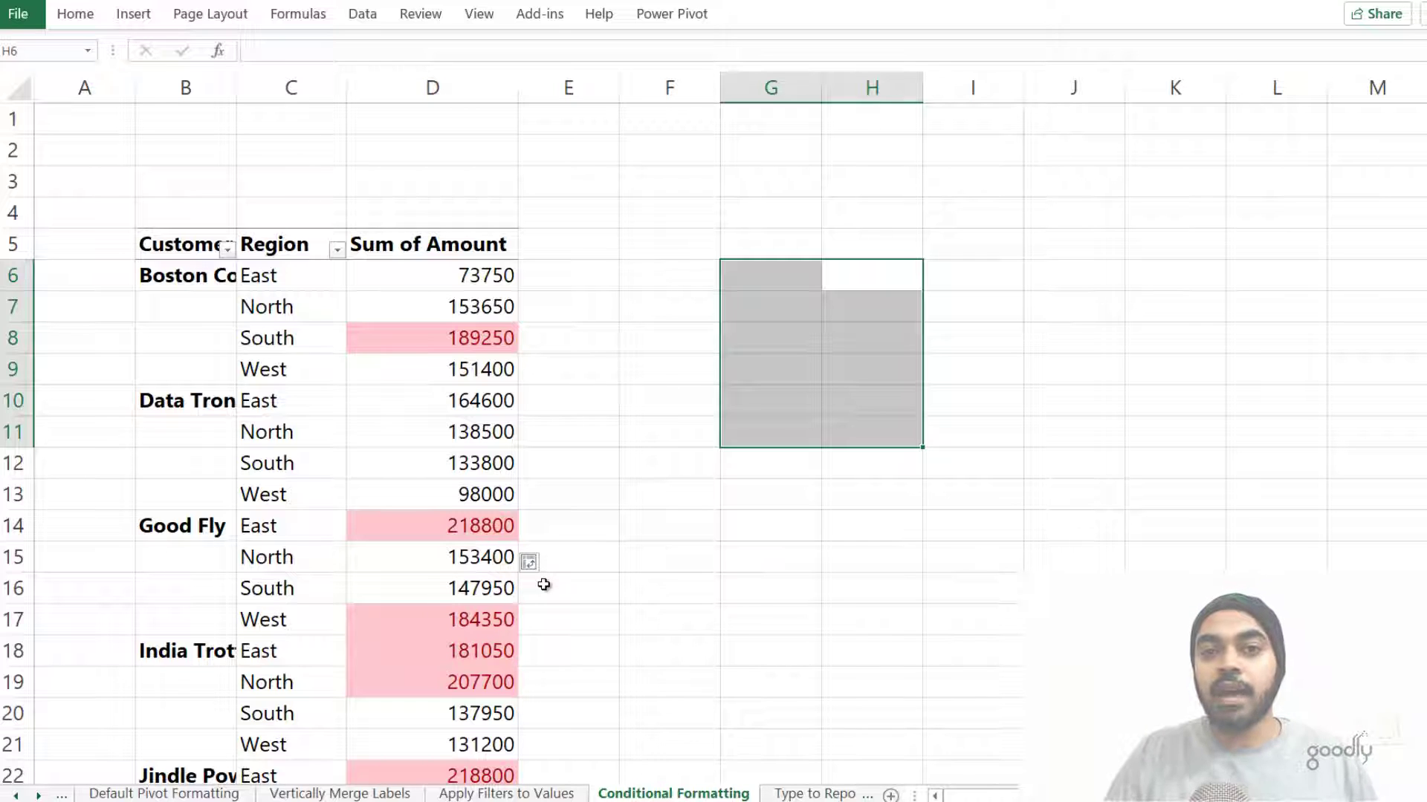
# Open the pivot table's Cell Value > 175000 conditional formatting rule for editing from the rules manager.
pyautogui.click(455, 312)
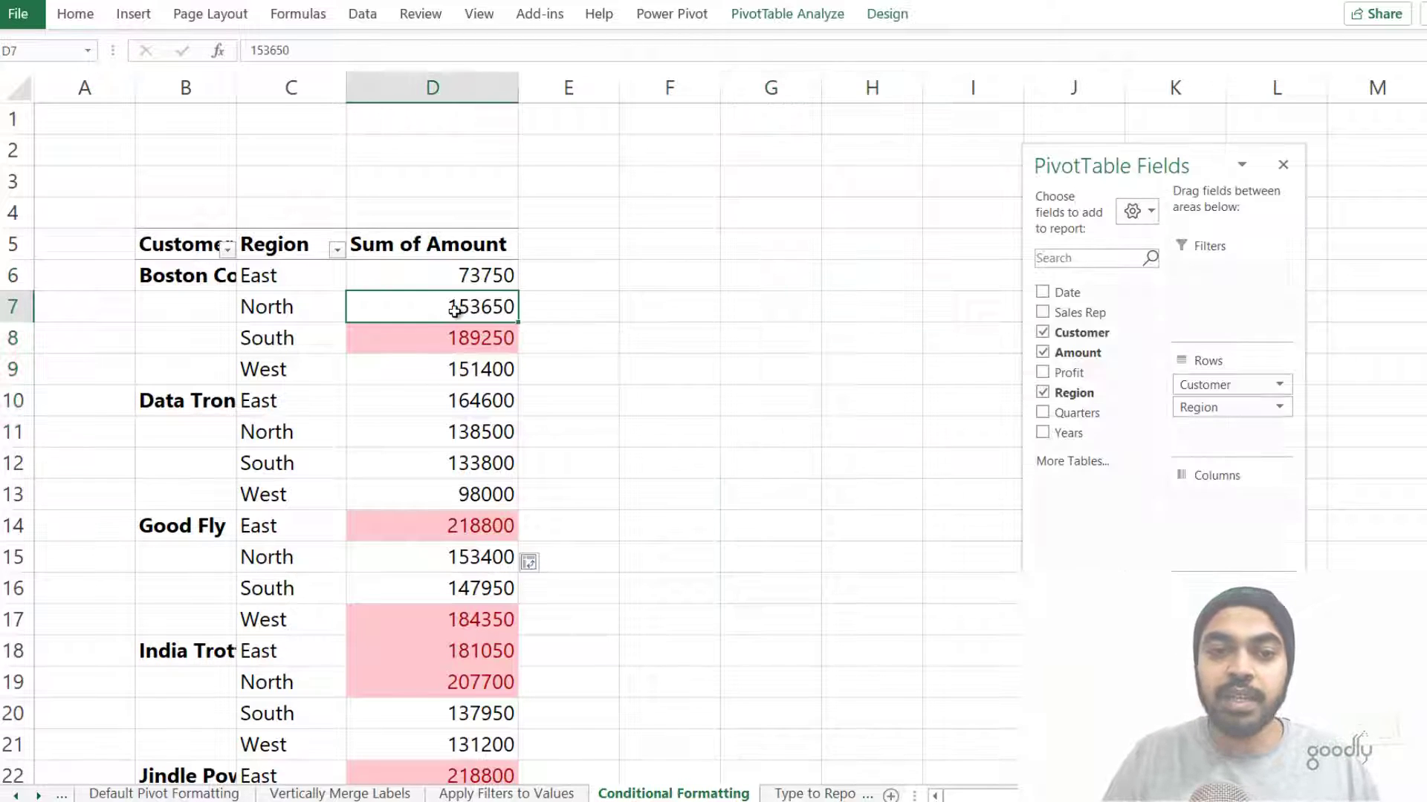
pyautogui.moveTo(477, 375)
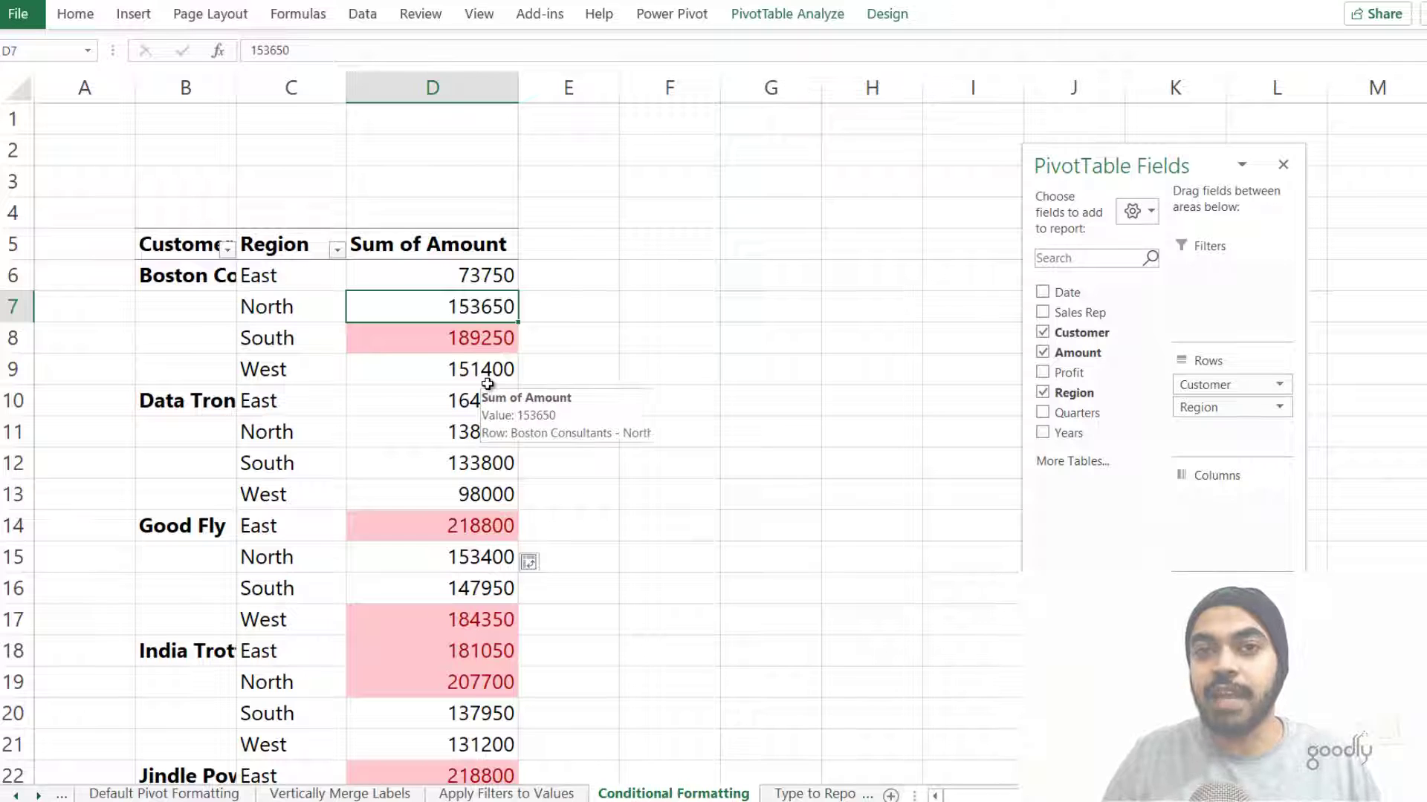
pyautogui.click(75, 13)
pyautogui.click(862, 76)
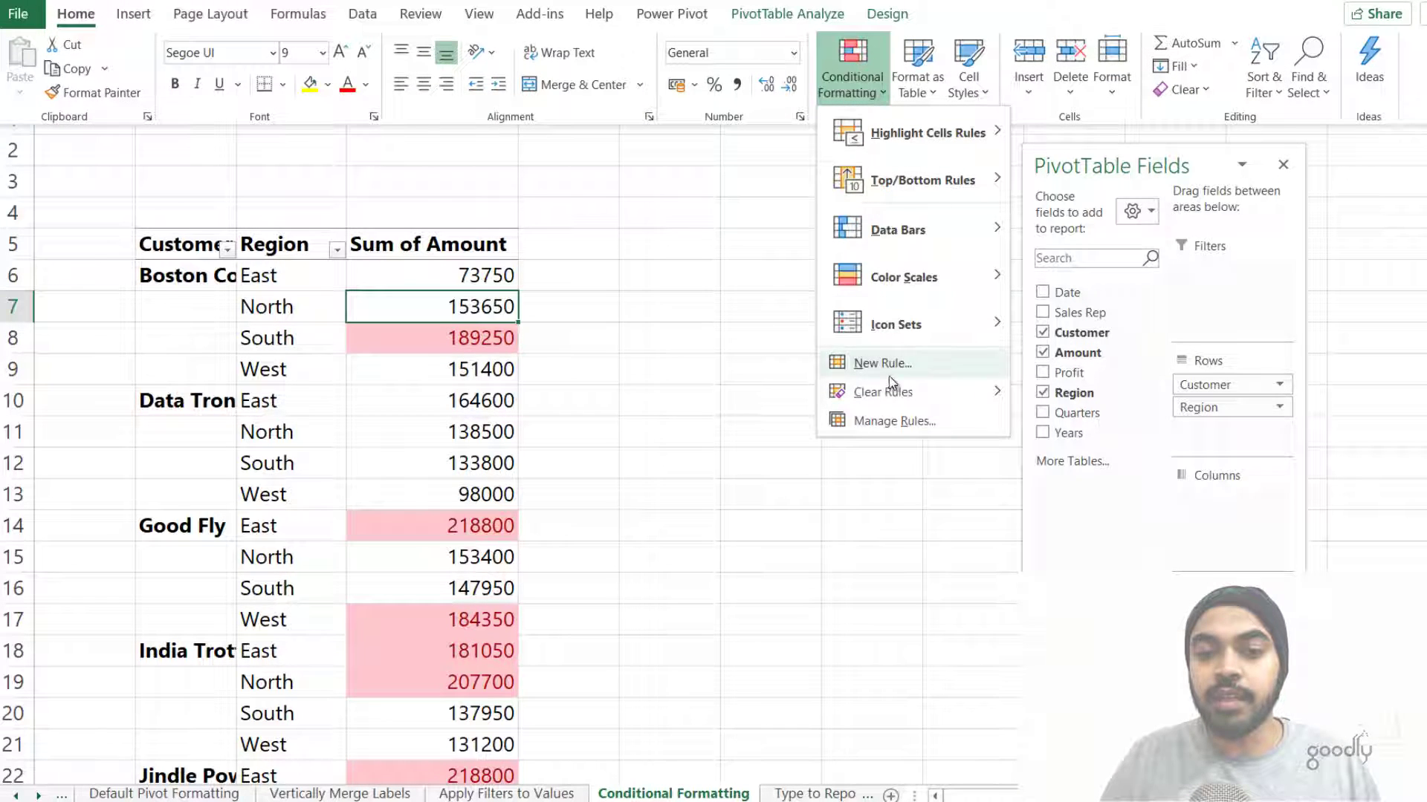
pyautogui.click(873, 429)
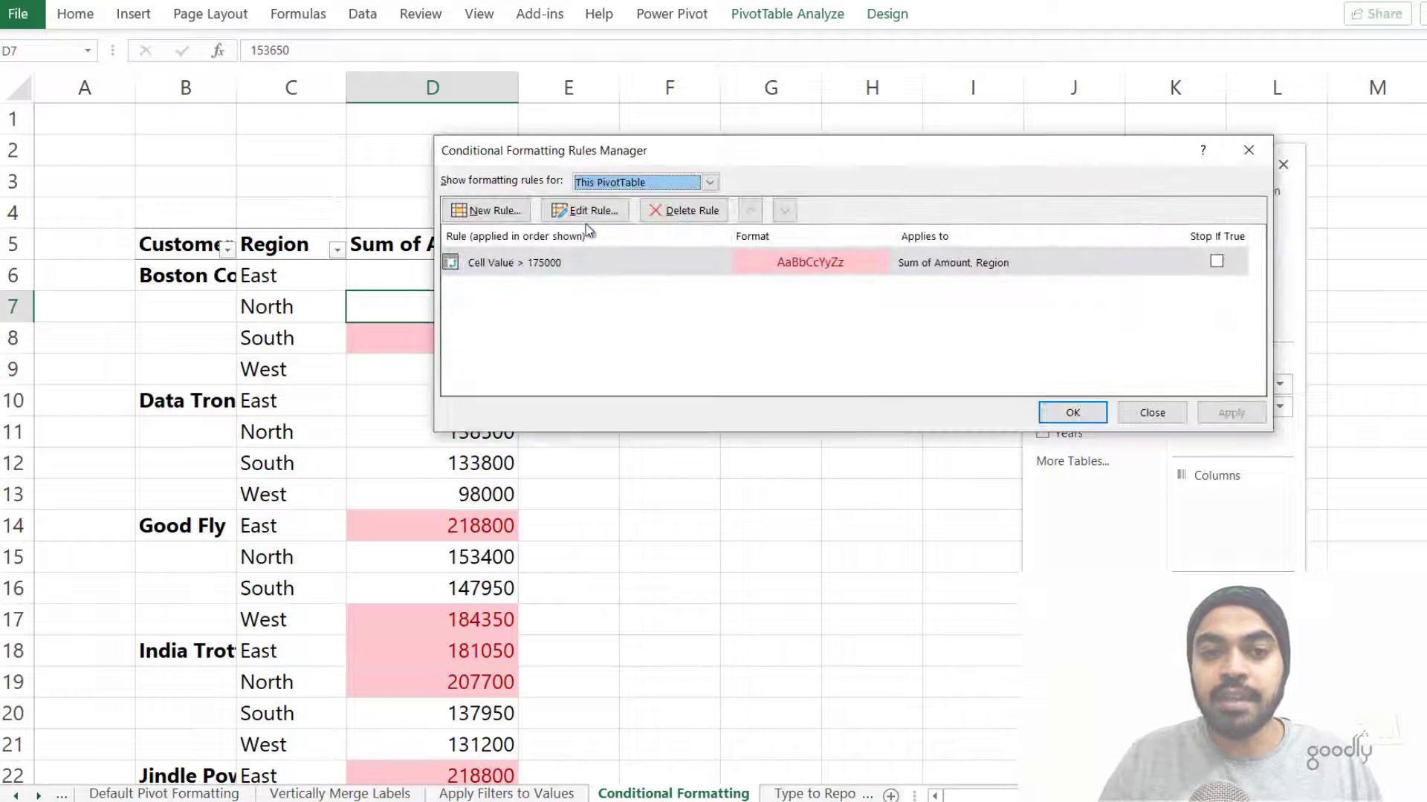
pyautogui.click(596, 220)
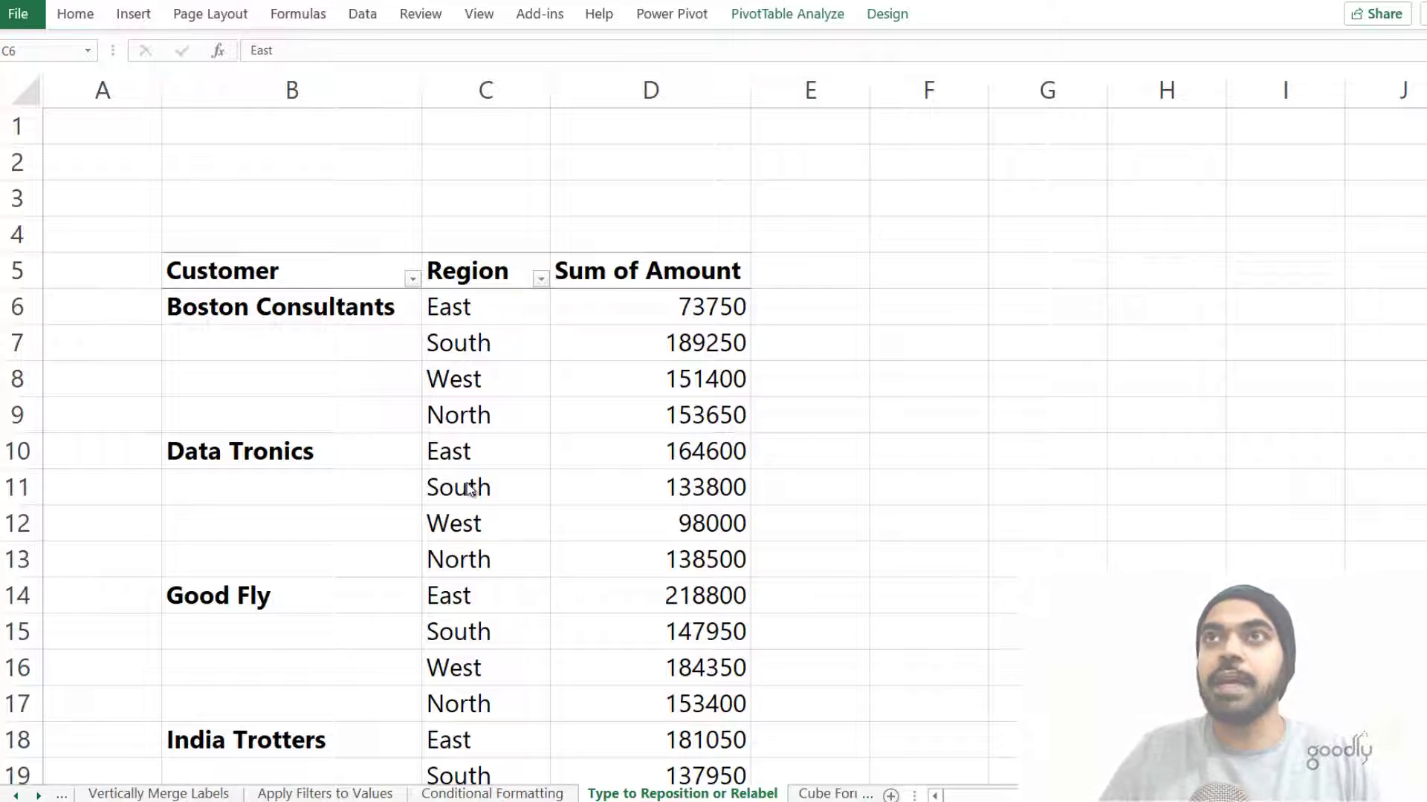
# Try relabelling the East region as "East 2" in cell C10 of the pivot table, and undo that change.
pyautogui.click(483, 453)
pyautogui.click(479, 453)
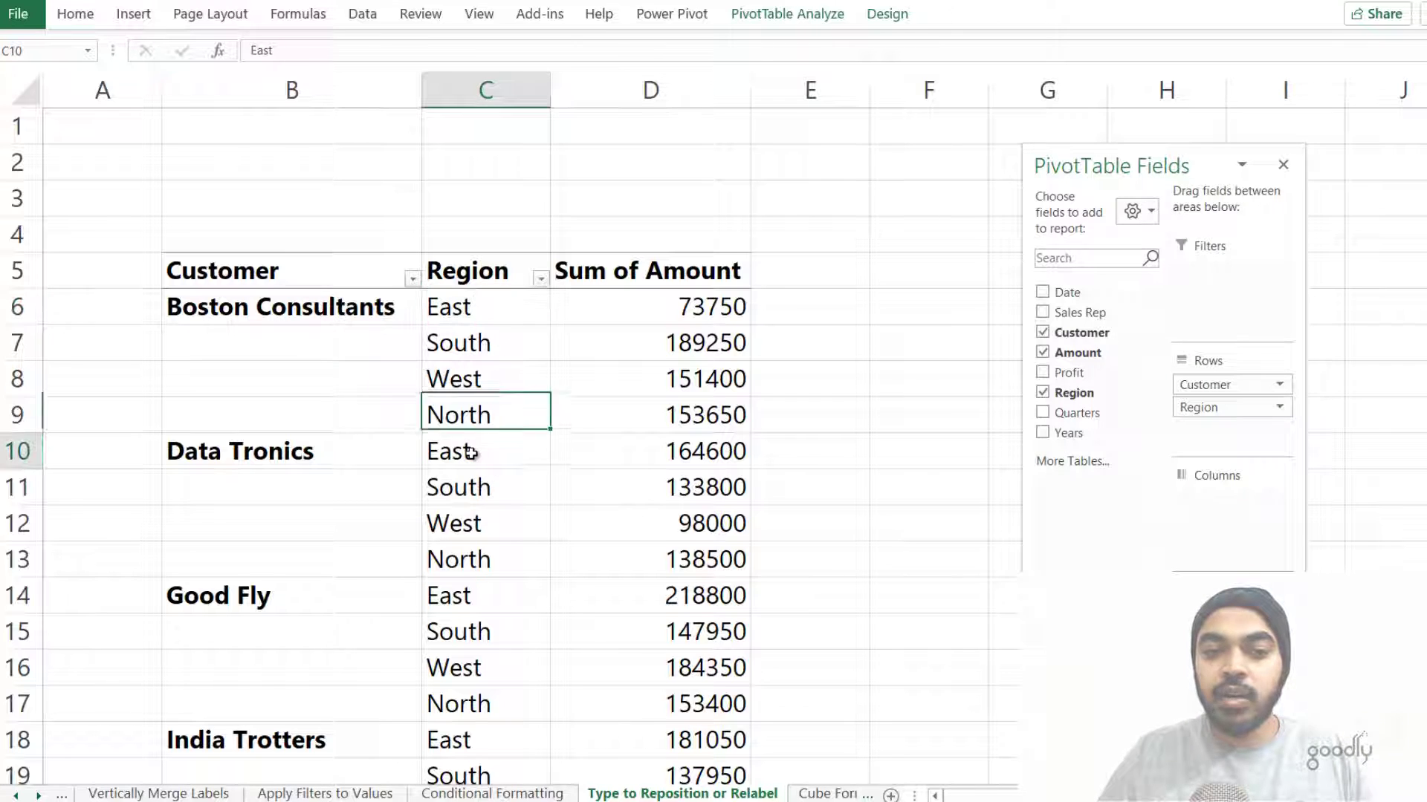
pyautogui.doubleClick(474, 453)
pyautogui.write('2')
pyautogui.press('Return')
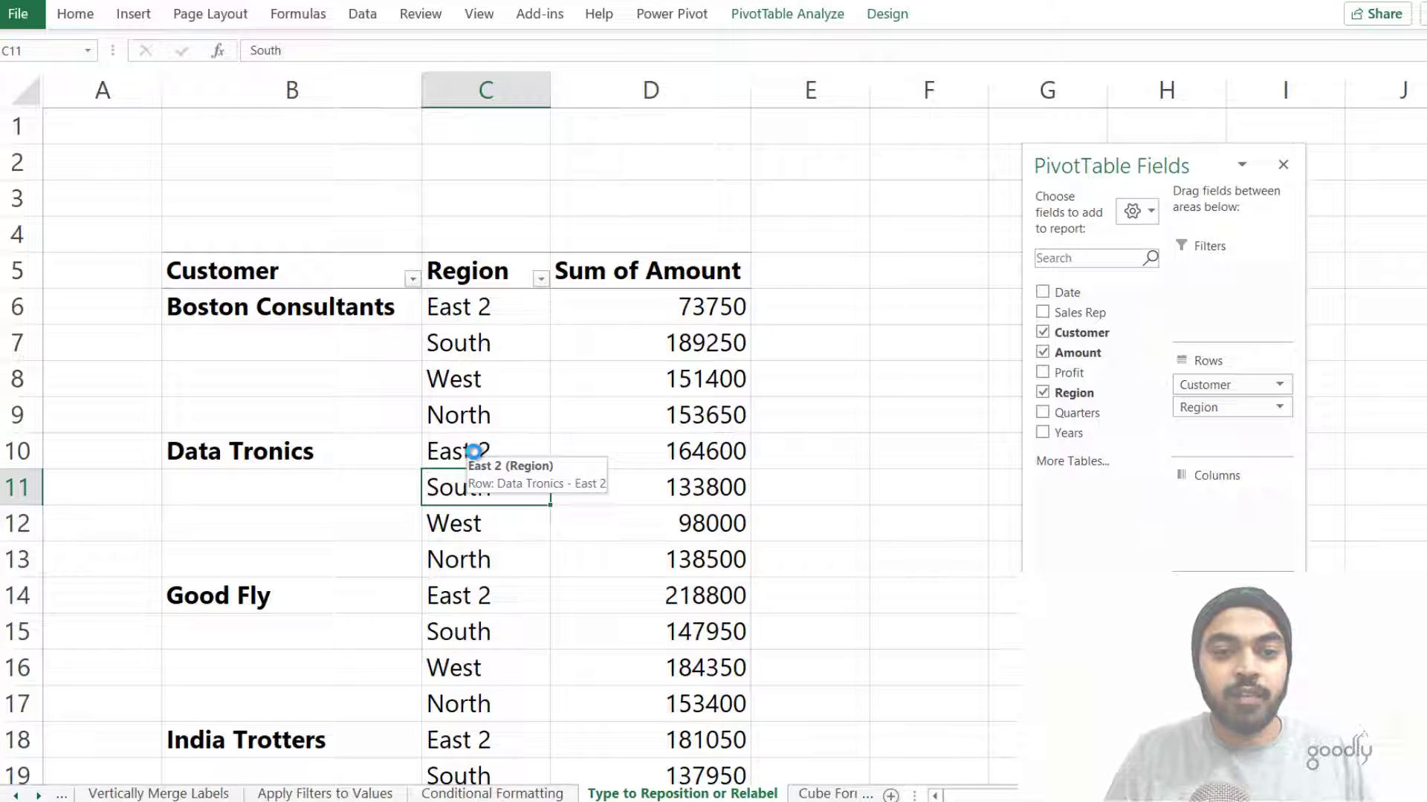
pyautogui.hotkey('ctrl', 'z')
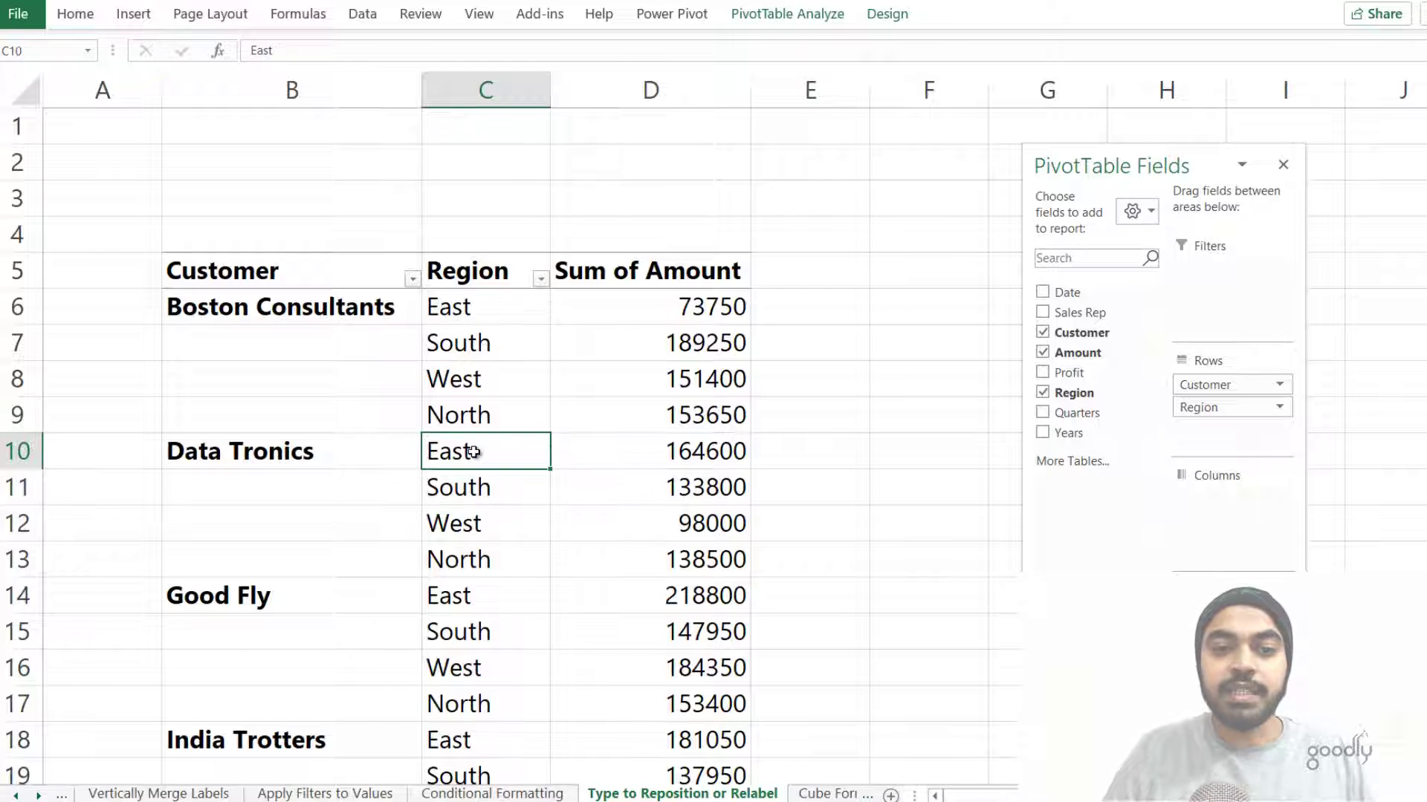
# Reorder the pivot table's regions by overwriting the label in C6 with West and the one in C7 with South.
pyautogui.click(487, 316)
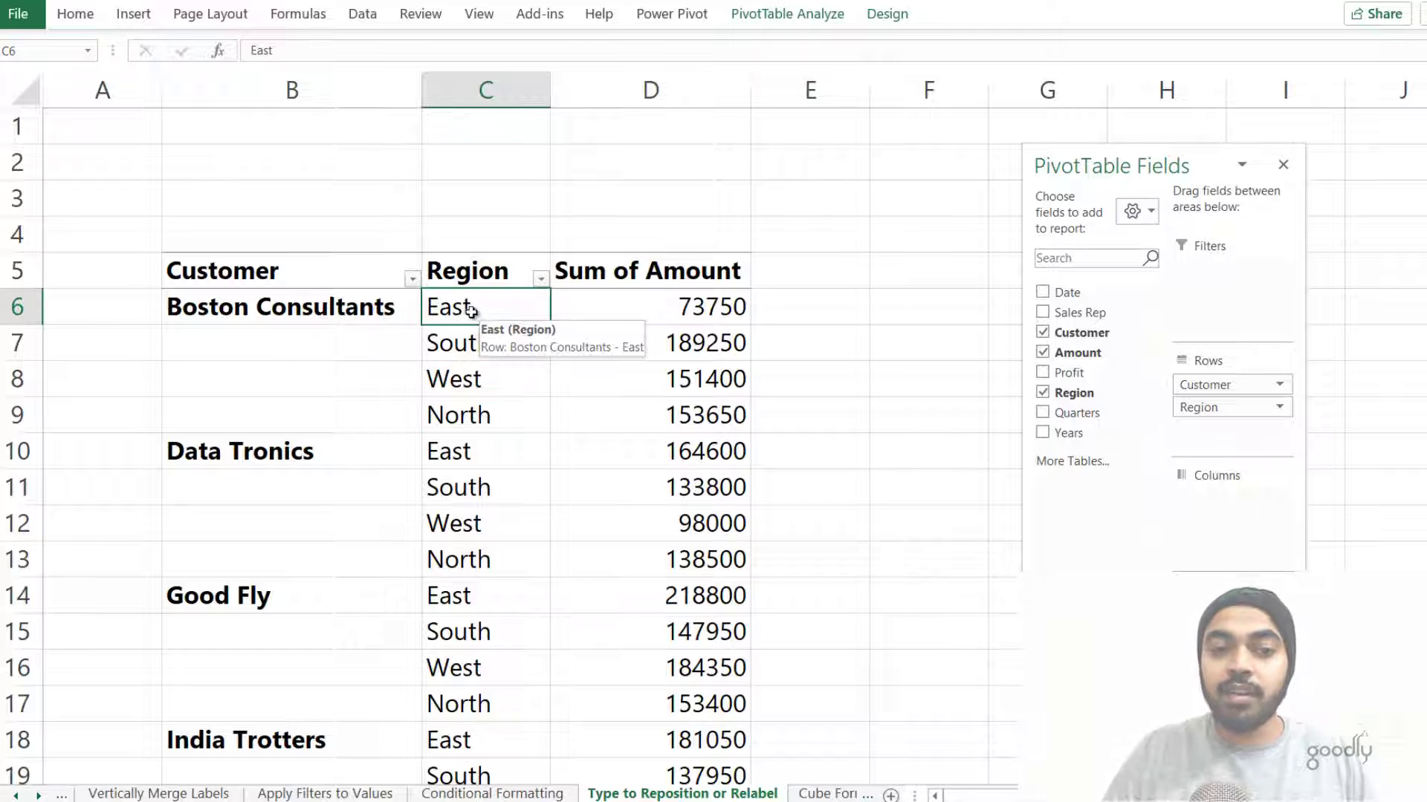
pyautogui.write('West')
pyautogui.press('Return')
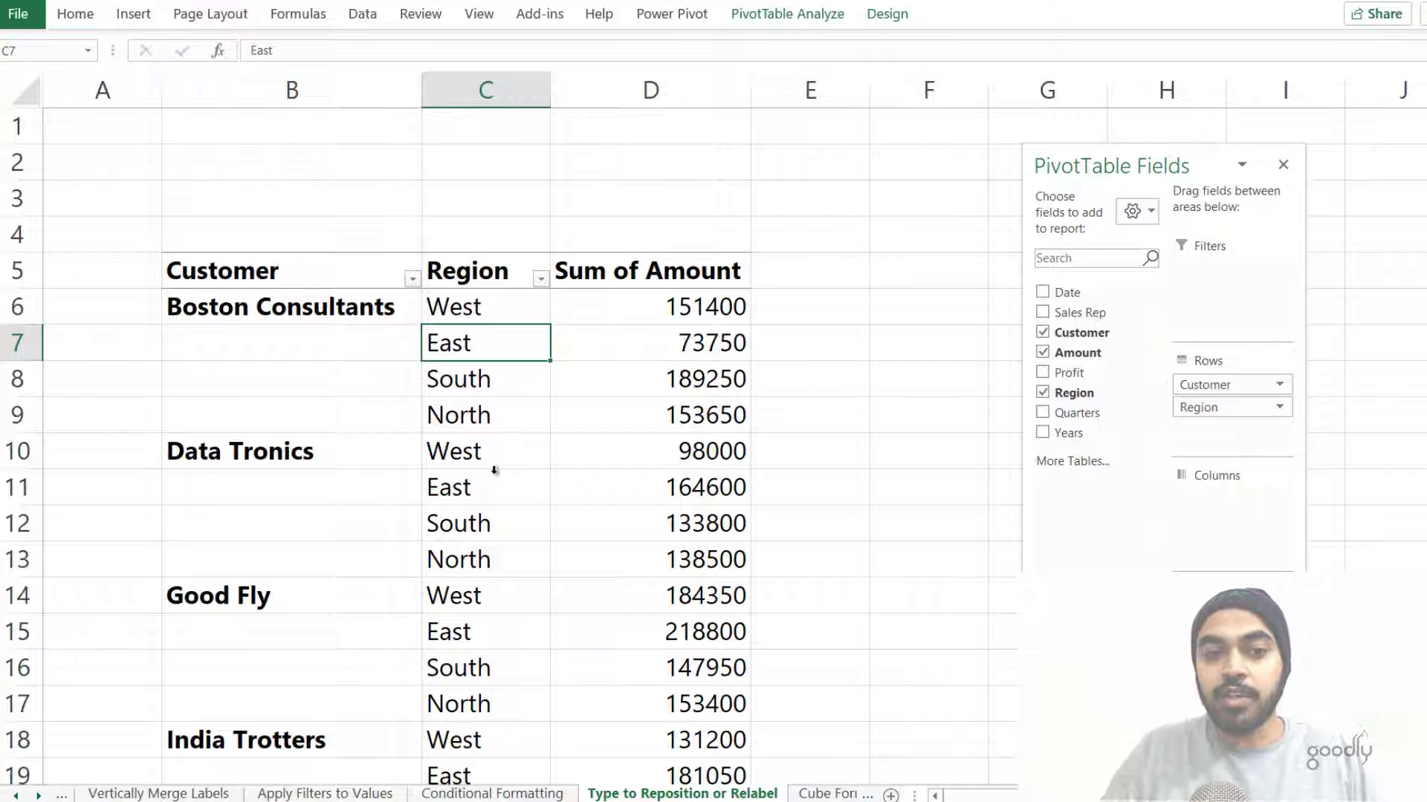
pyautogui.write('South')
pyautogui.press('Return')
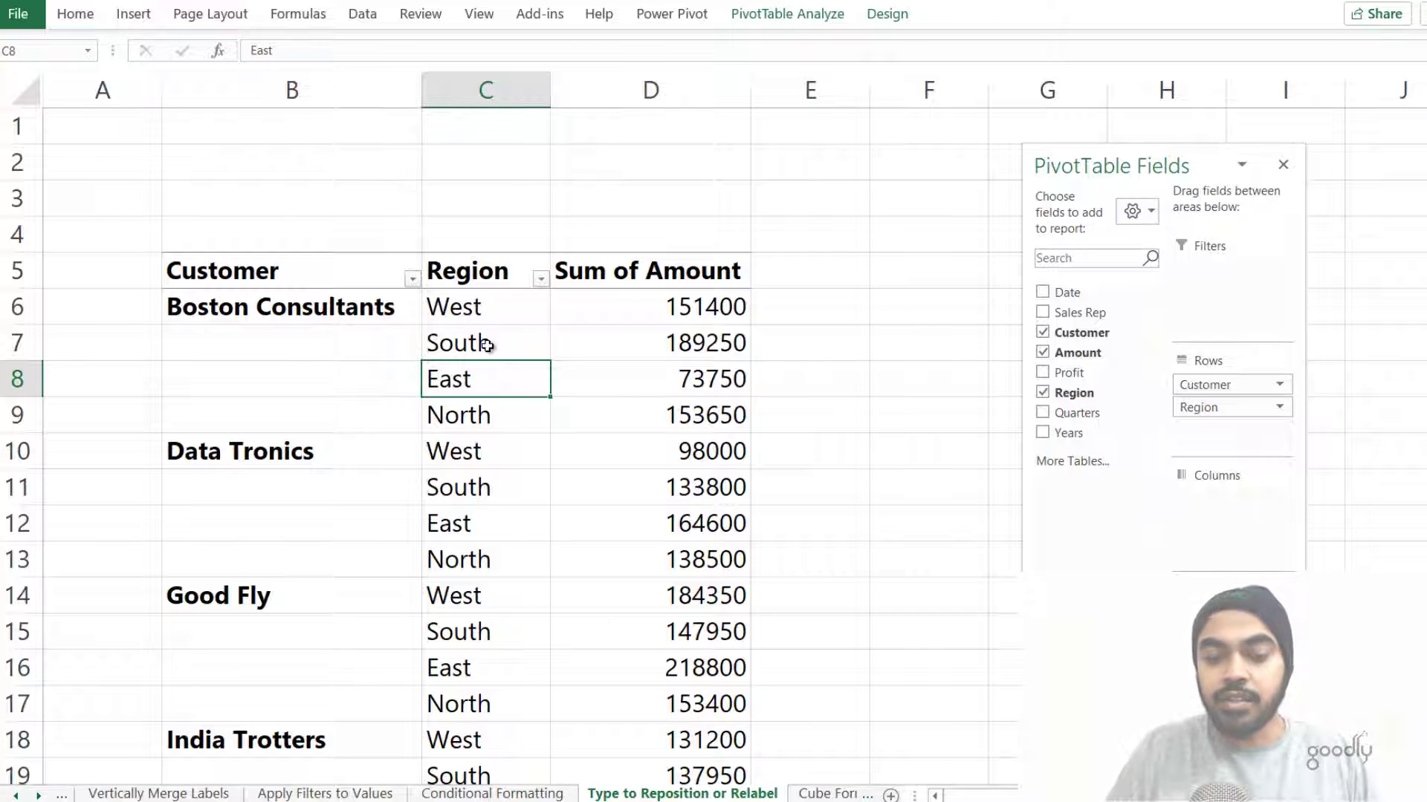
# Reposition the North region in the pivot table by overwriting the label in C8 with North.
pyautogui.write('No')
pyautogui.press('Return')
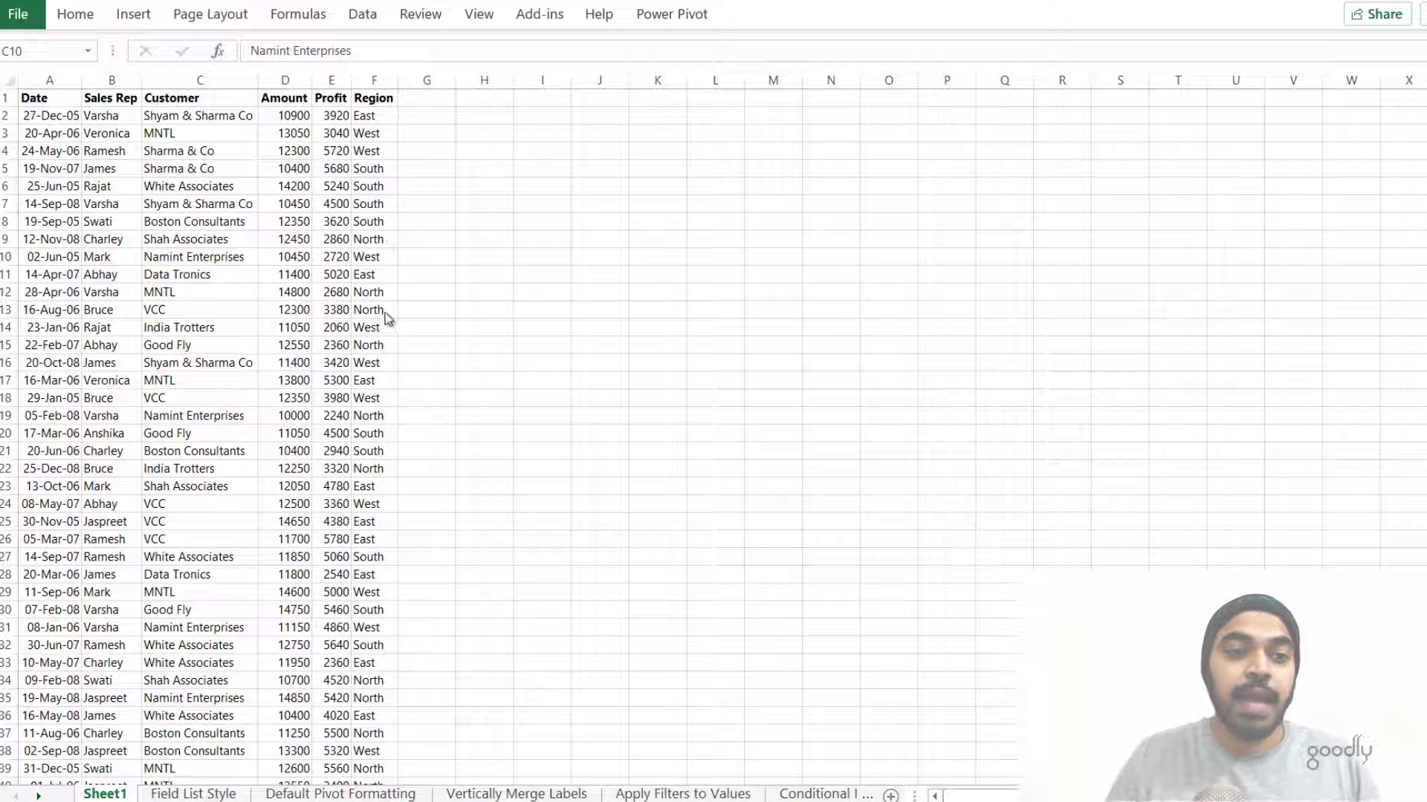
# Create a pivot table on a new worksheet from Sheet1!$A$1:$F$591, adding the data to the Data Model.
pyautogui.click(197, 257)
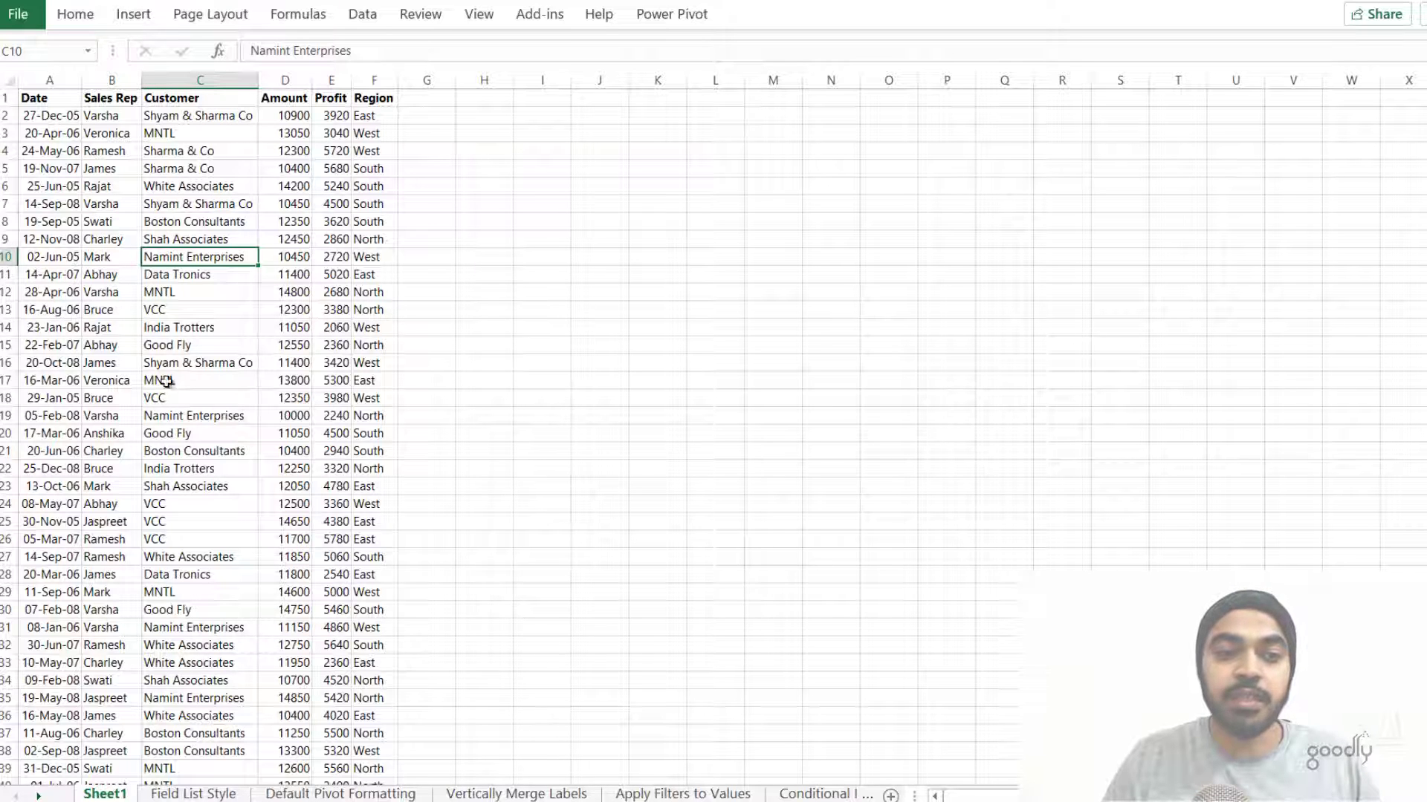
pyautogui.hotkey('alt', 'n')
pyautogui.press('v')
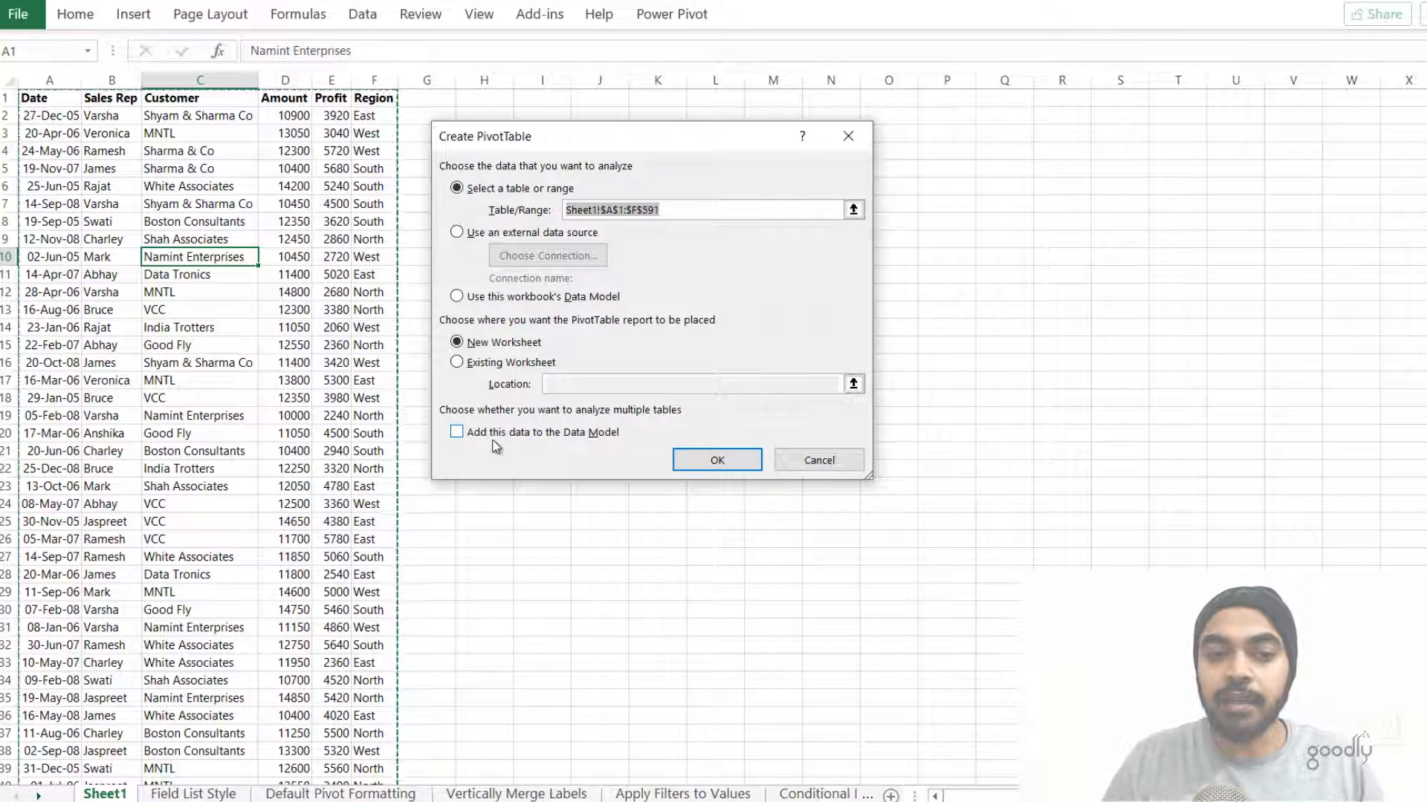
pyautogui.click(545, 433)
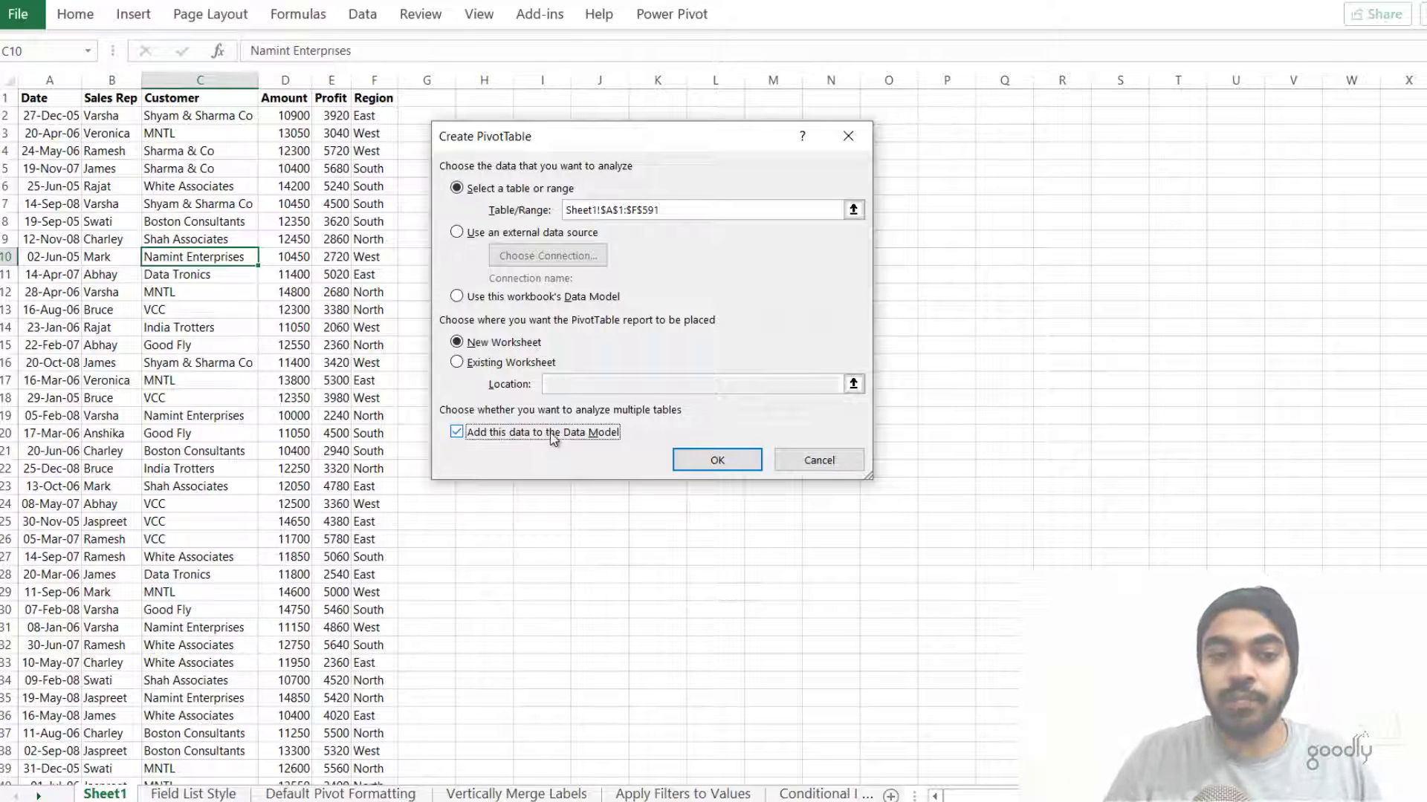
pyautogui.click(709, 457)
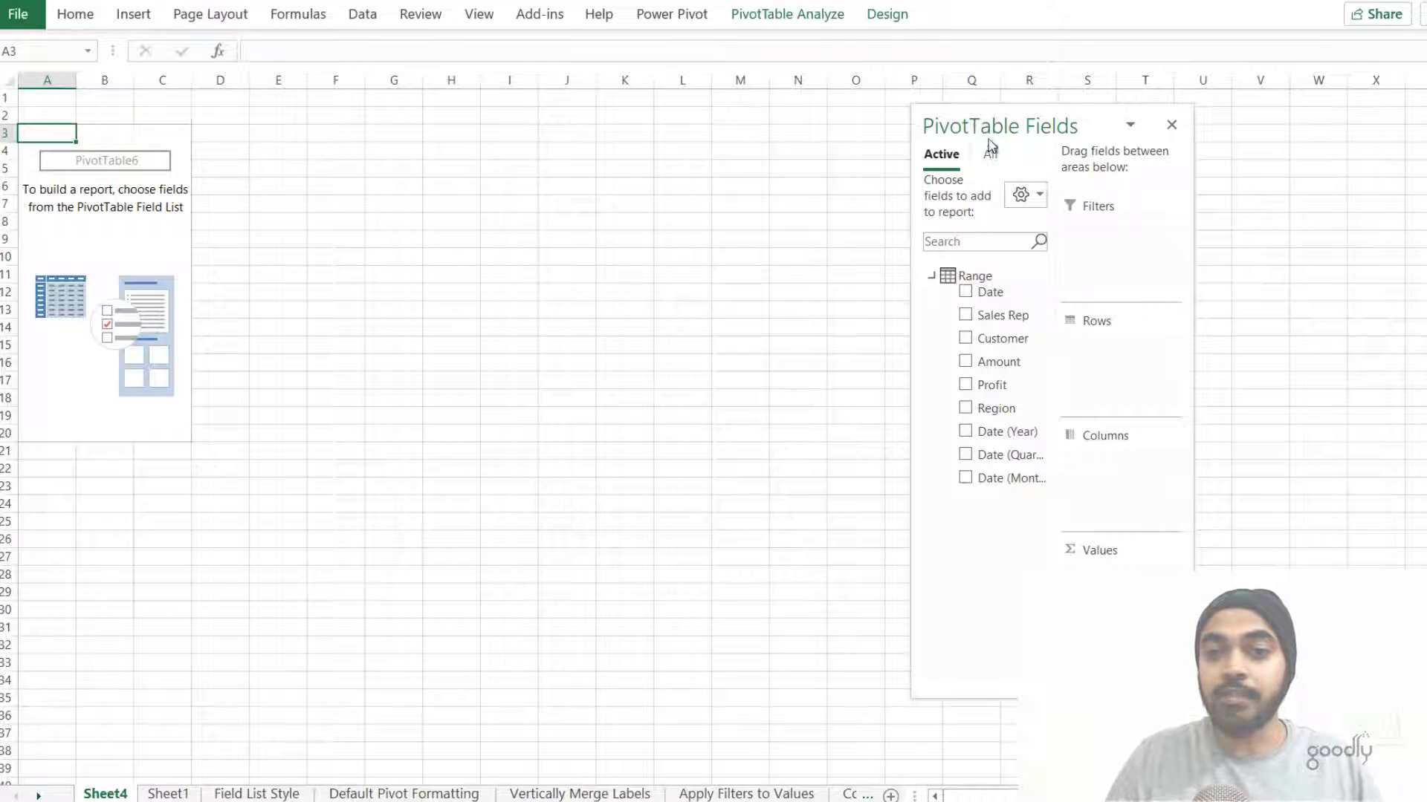
# Lay out the new pivot table with Date (Year) in the columns and Amount in the values.
pyautogui.moveTo(876, 152); pyautogui.dragTo(491, 163)
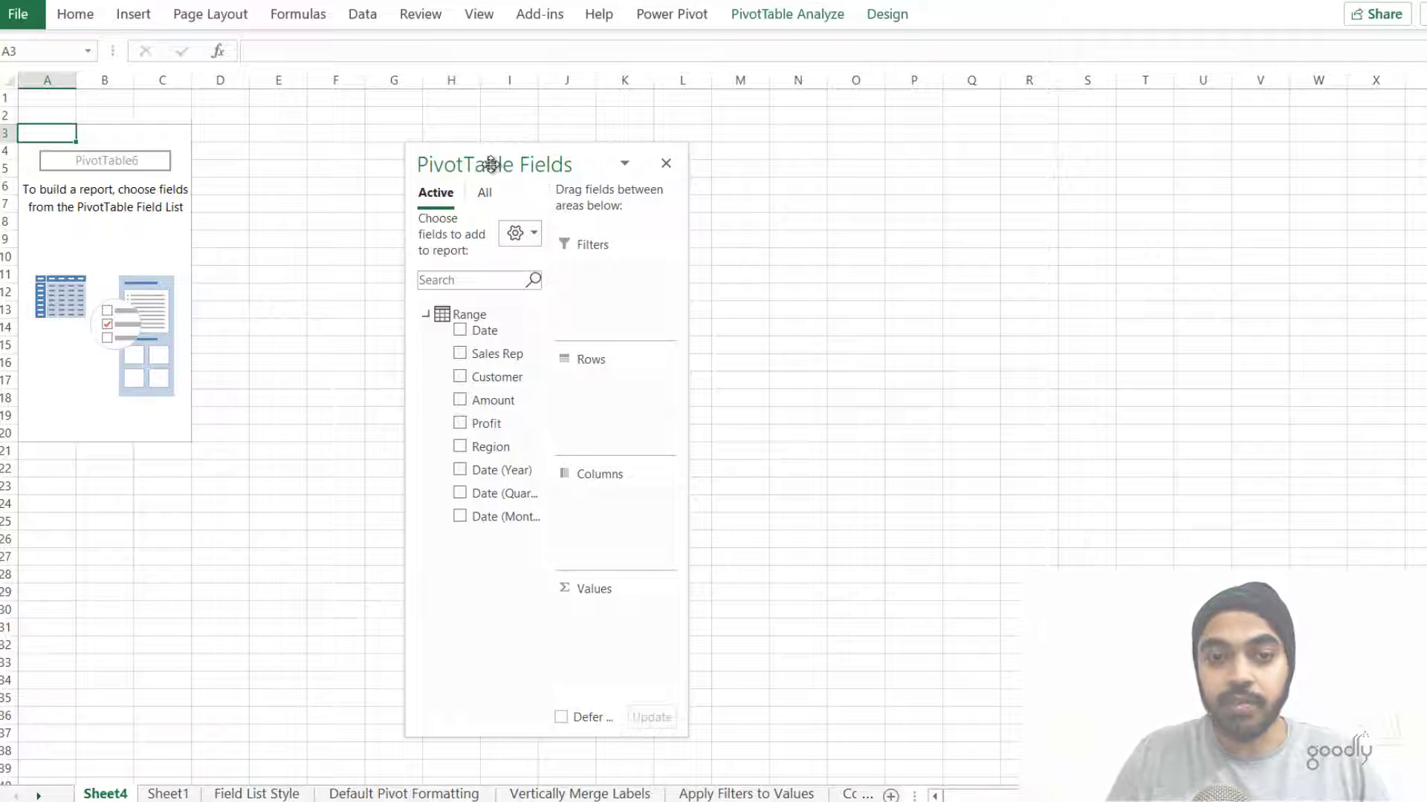
pyautogui.moveTo(589, 492); pyautogui.dragTo(814, 496)
pyautogui.moveTo(609, 528); pyautogui.dragTo(510, 471)
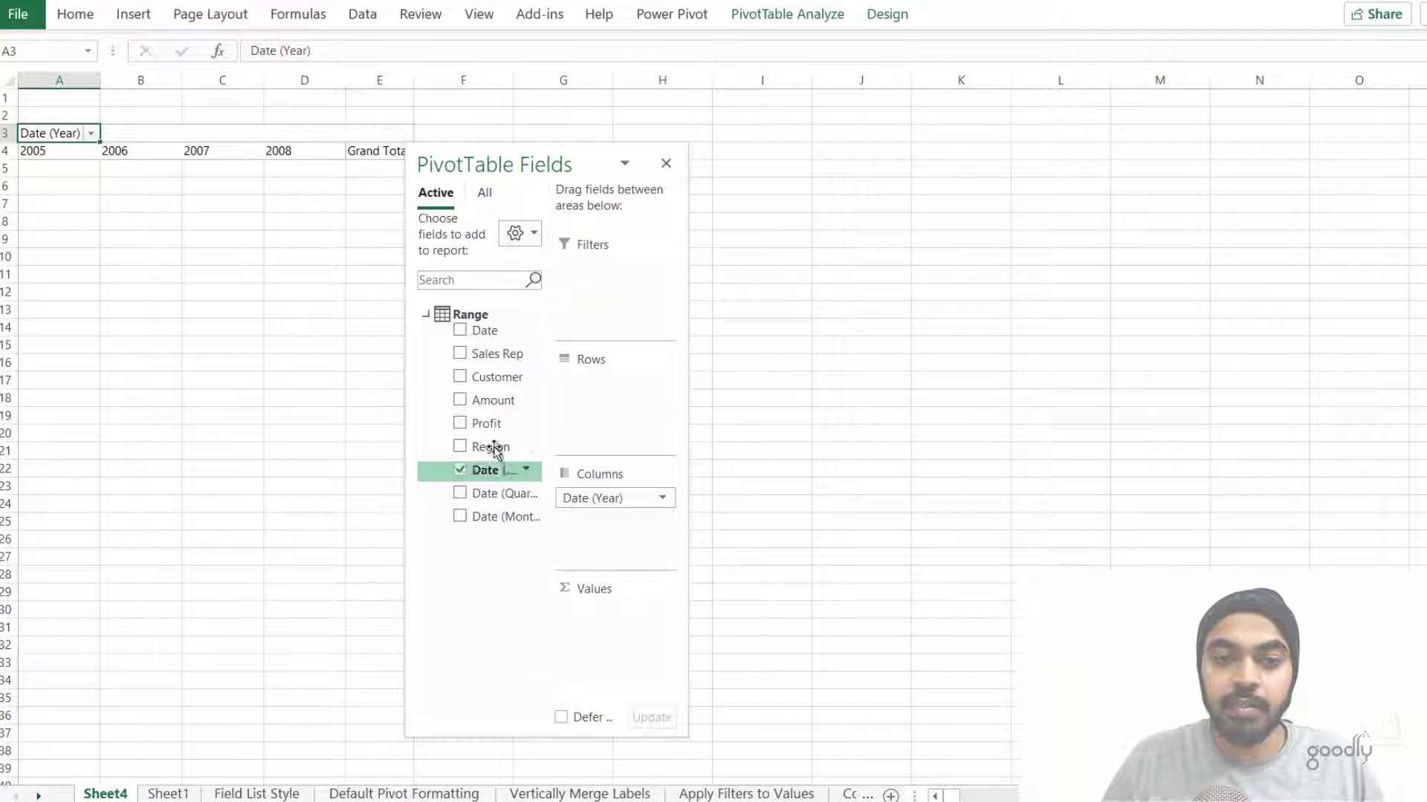
pyautogui.moveTo(491, 401); pyautogui.dragTo(605, 619)
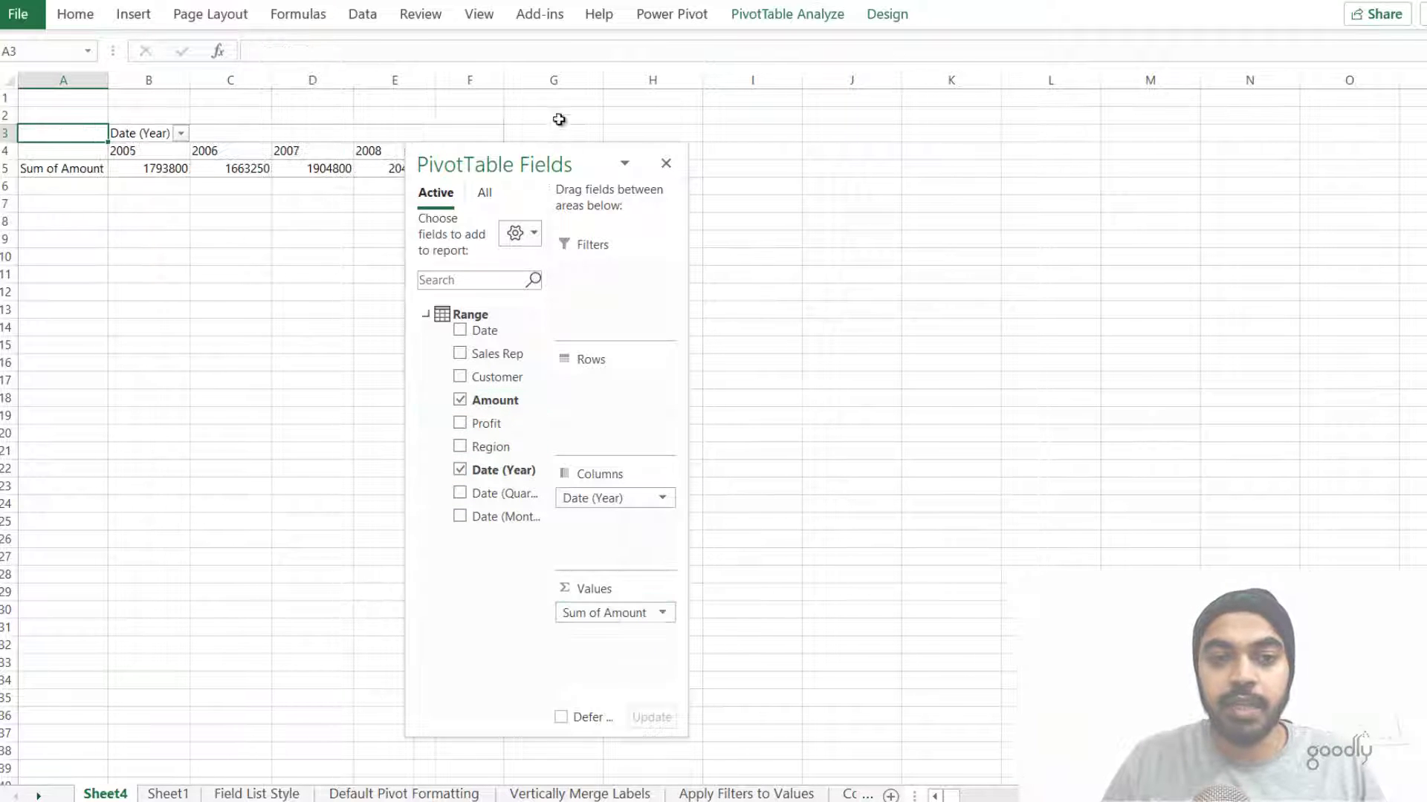
# Add a Region slicer for the pivot table and place it just beside the Grand Total column.
pyautogui.moveTo(568, 160); pyautogui.dragTo(931, 66)
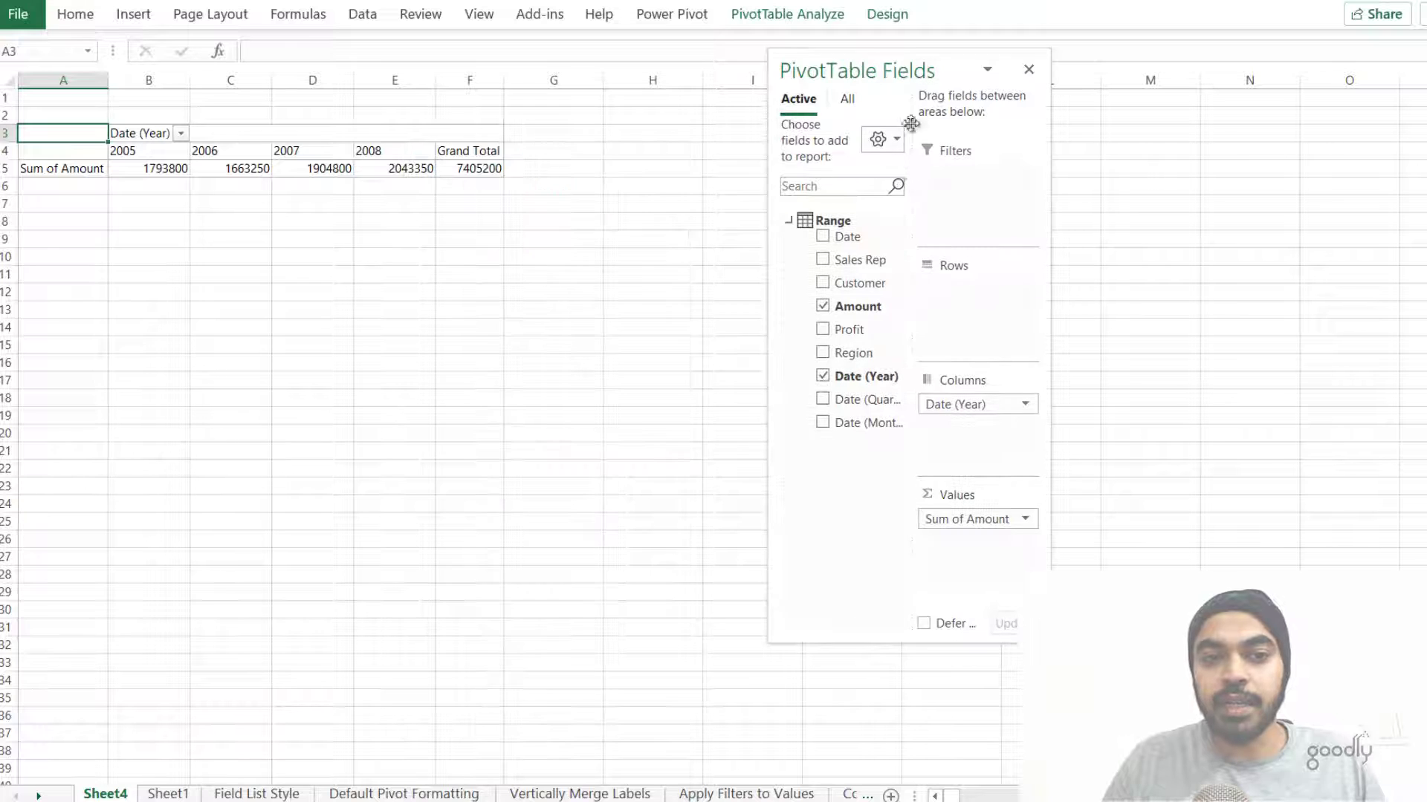
pyautogui.click(888, 352)
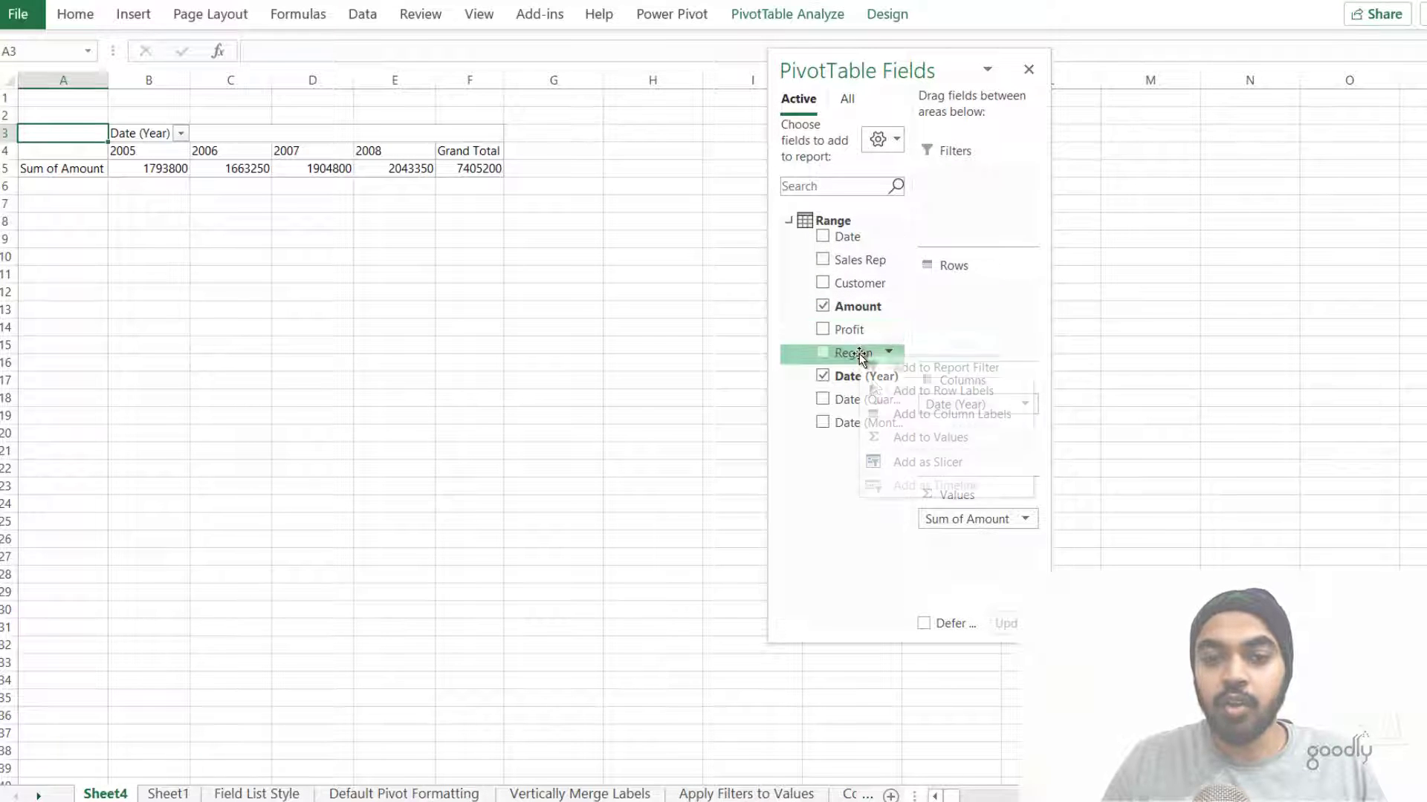
pyautogui.click(889, 457)
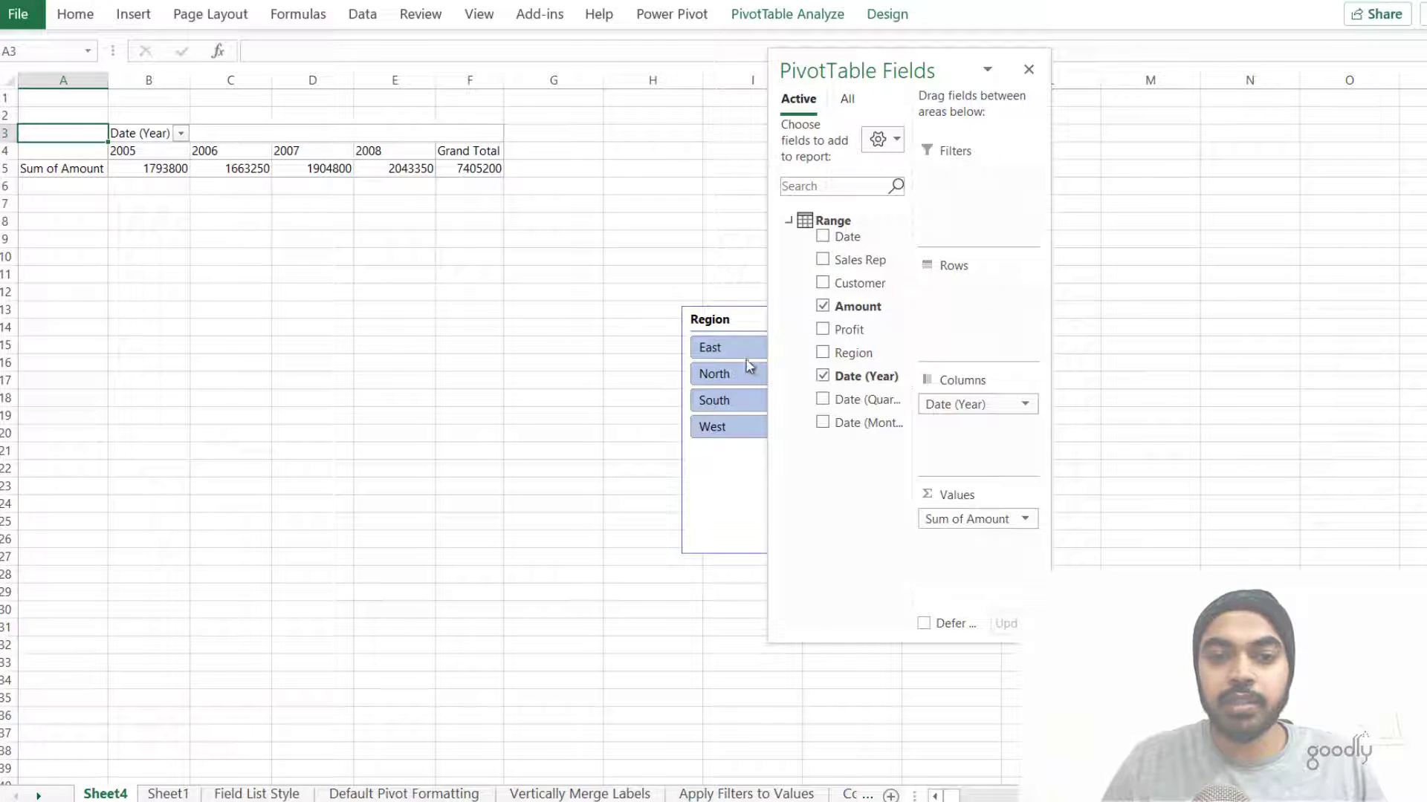
pyautogui.moveTo(731, 321); pyautogui.dragTo(587, 102)
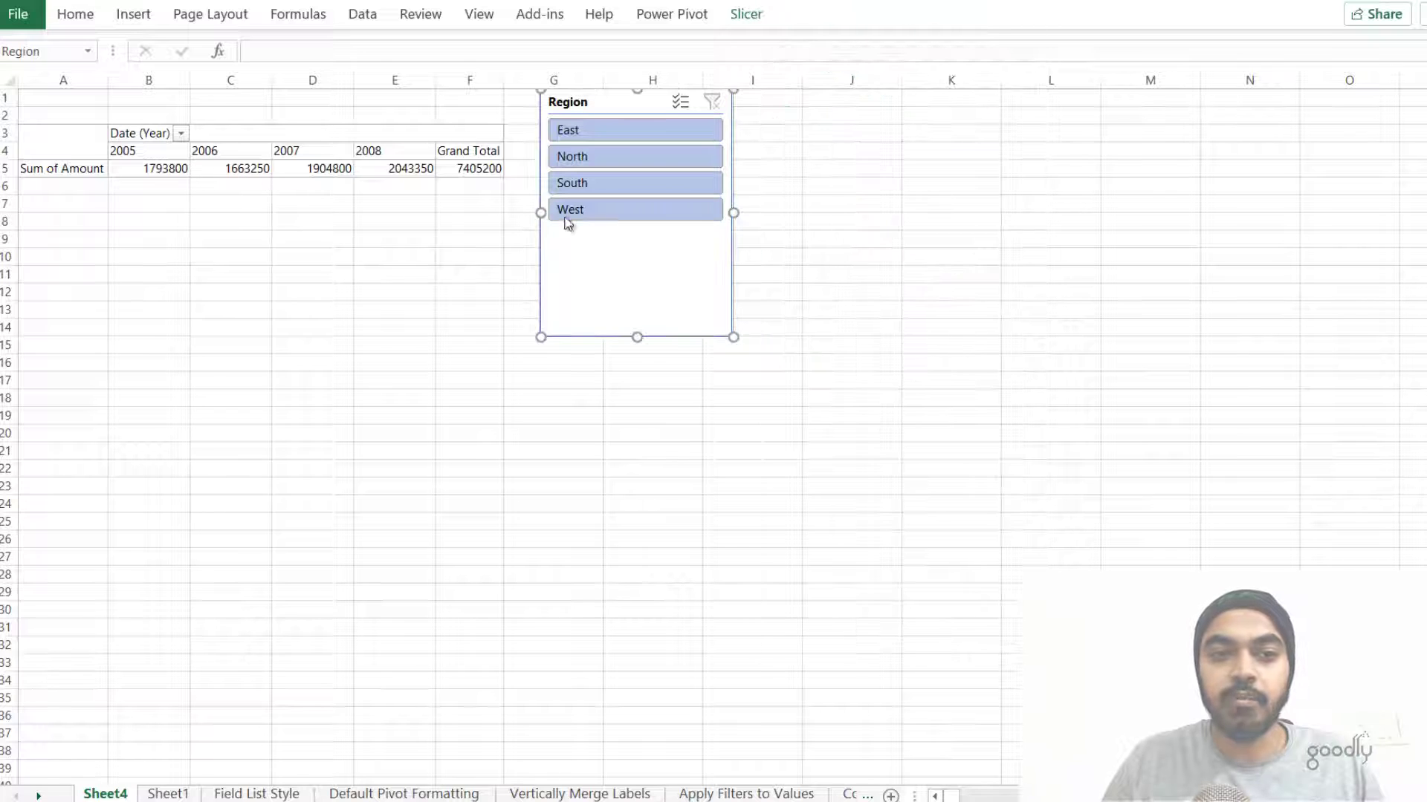
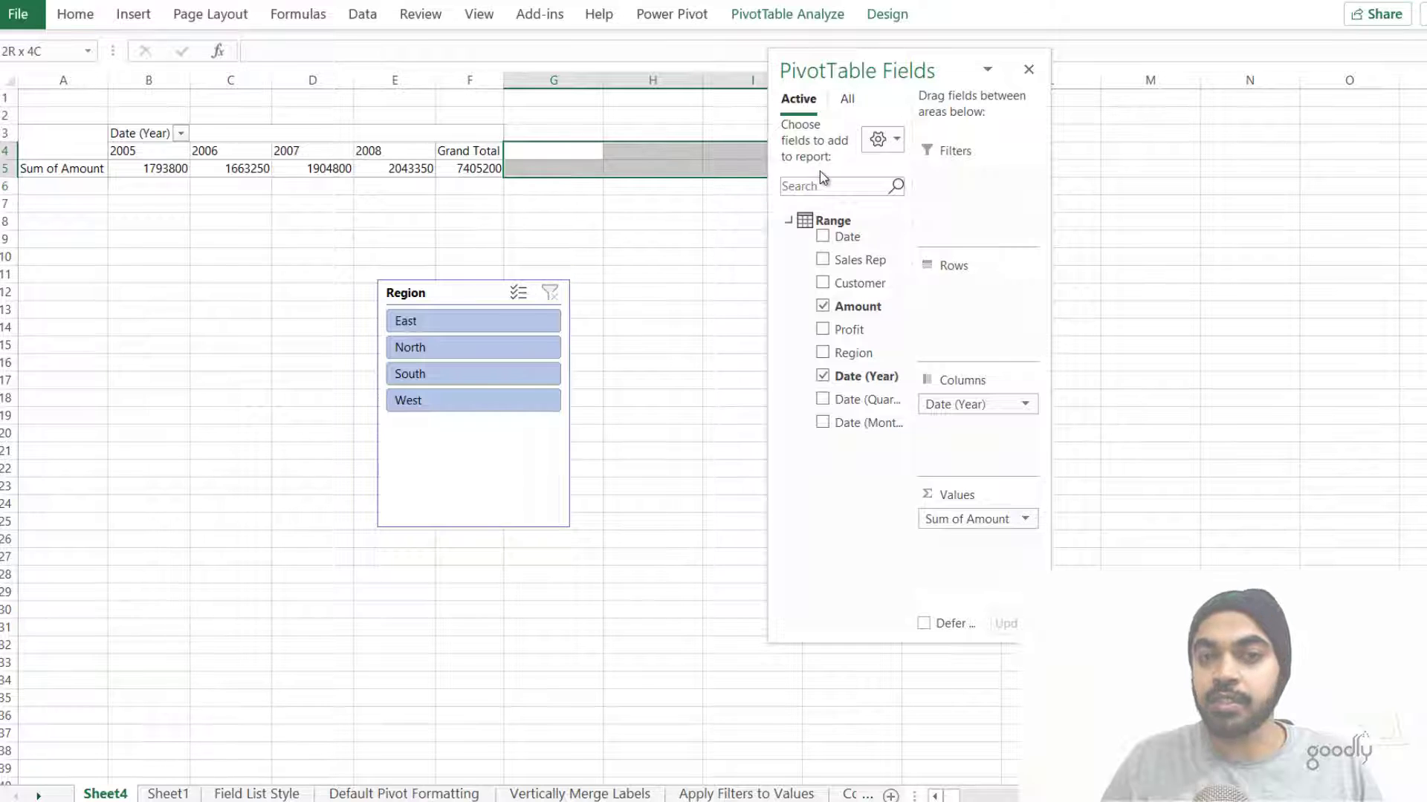
# Try adding Profit to the pivot table's values, and undo that change.
pyautogui.click(369, 168)
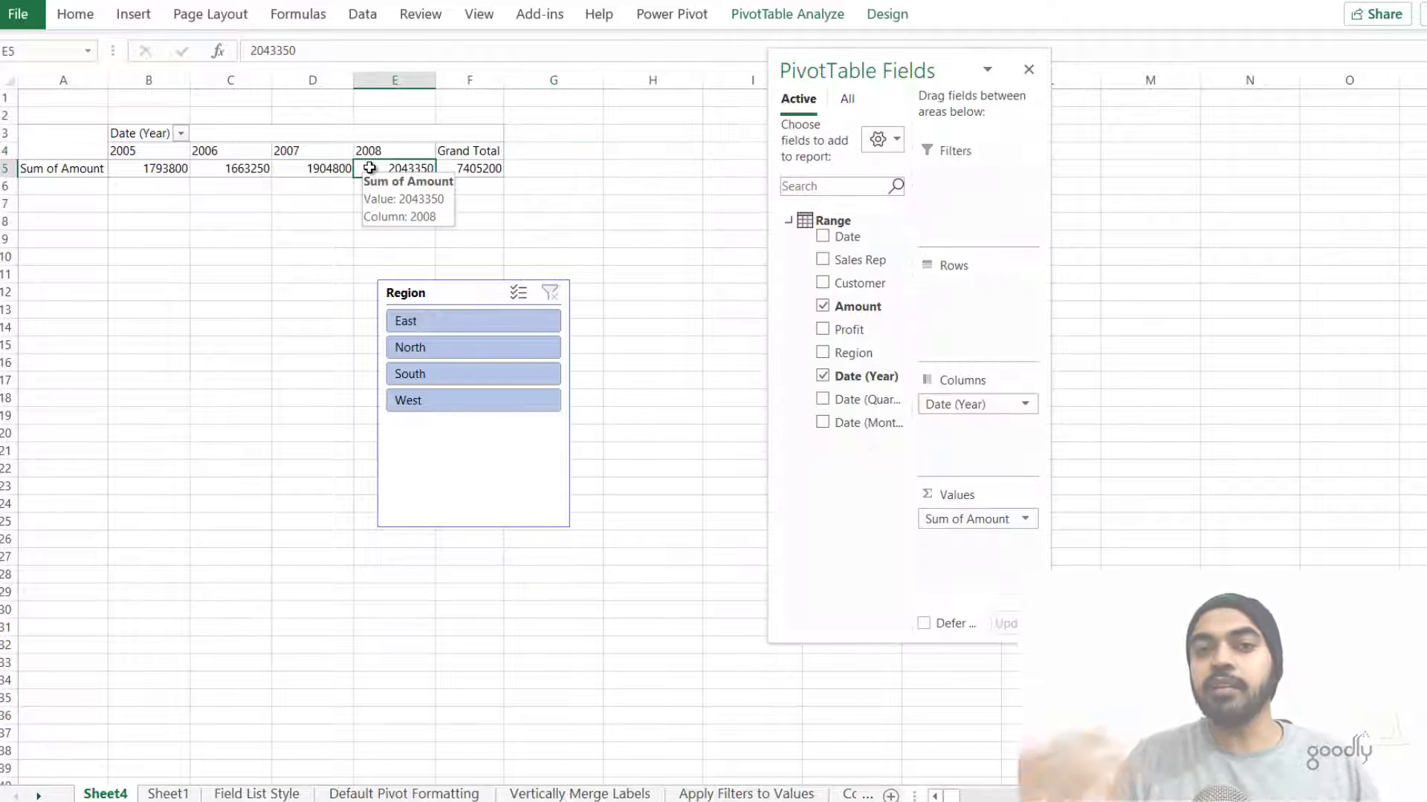
pyautogui.click(848, 331)
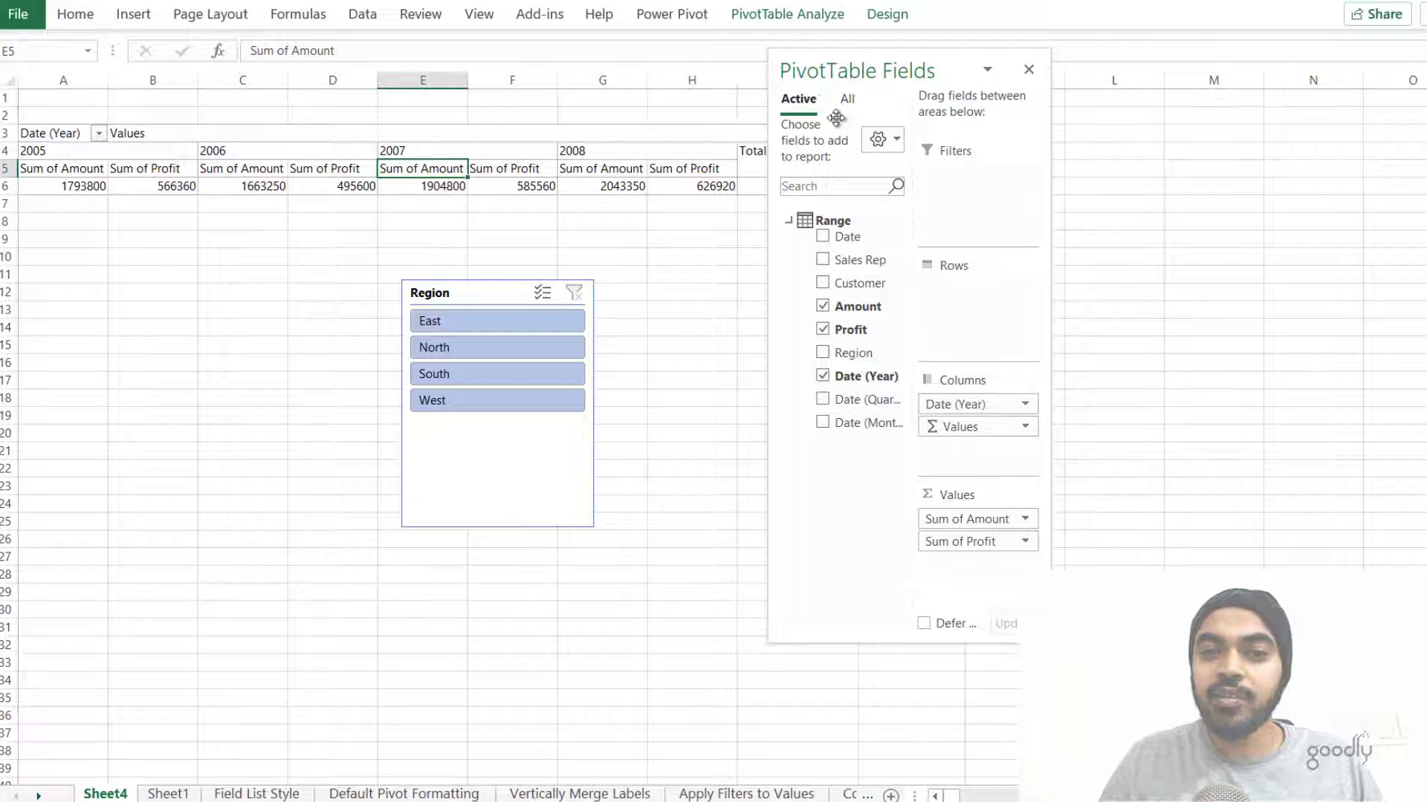
pyautogui.moveTo(837, 117); pyautogui.dragTo(1048, 253)
pyautogui.moveTo(999, 171); pyautogui.dragTo(1422, 205)
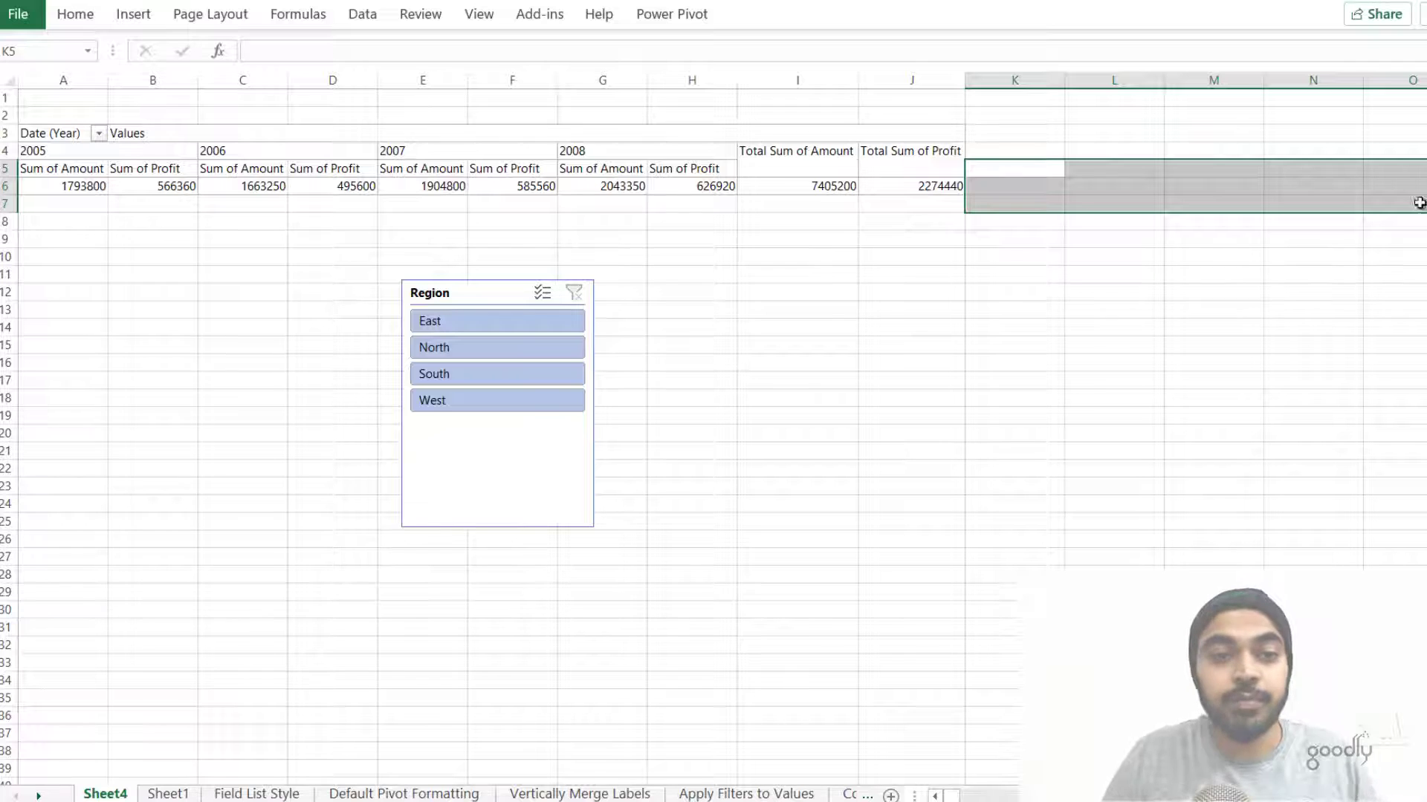
pyautogui.click(526, 188)
pyautogui.hotkey('ctrl', 'z')
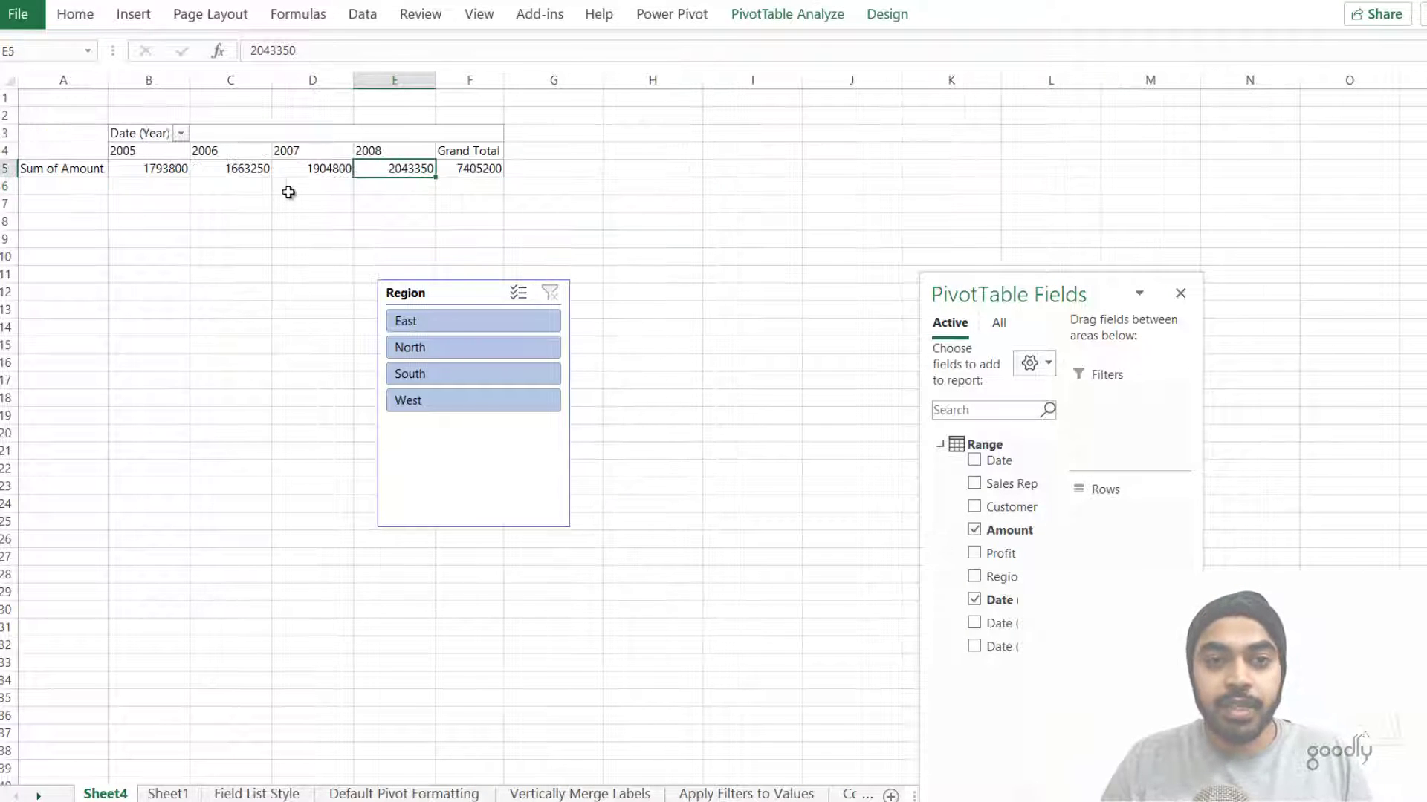
# Copy the pivot table in A3:F5 to cell A9, and move the Region slicer further down below the copy.
pyautogui.click(83, 138)
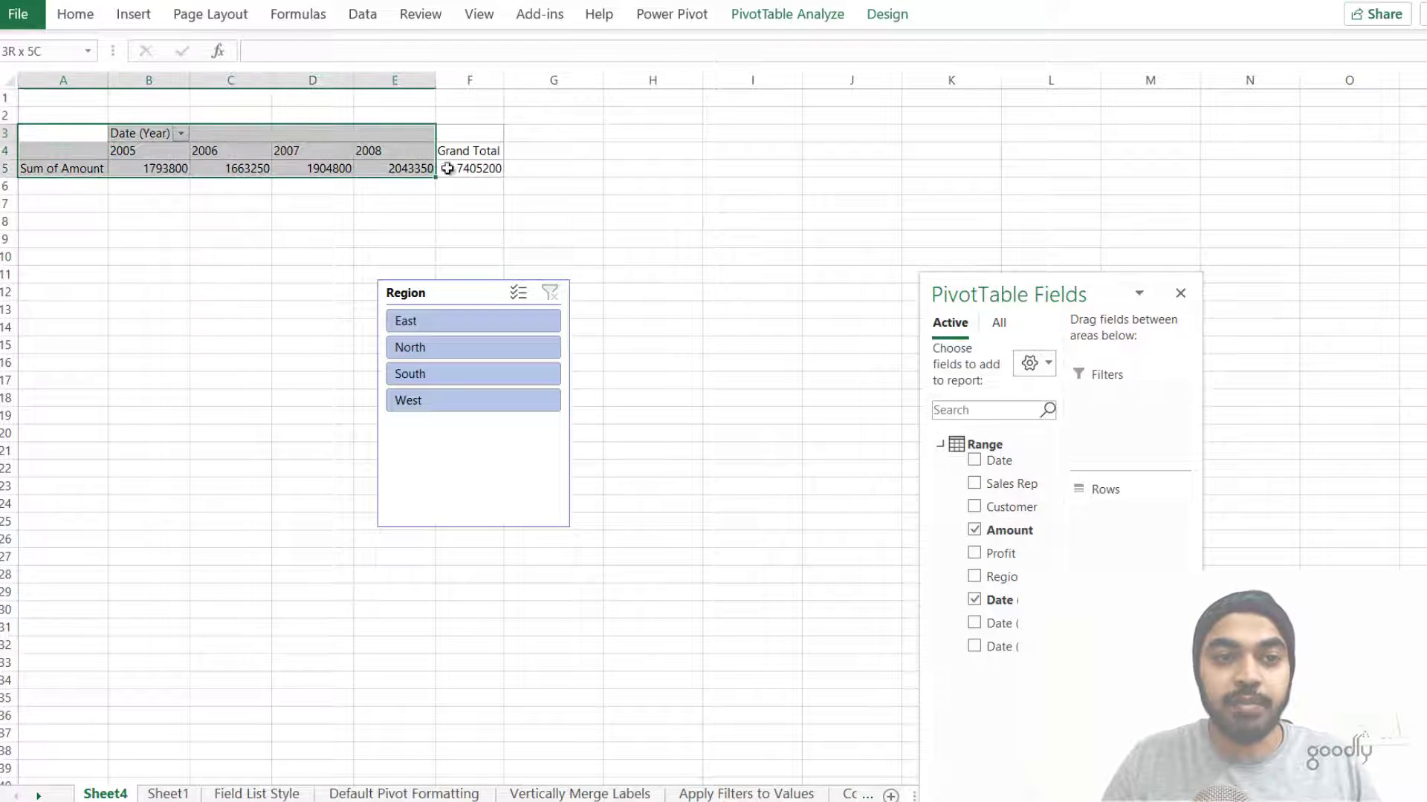
pyautogui.moveTo(447, 169); pyautogui.dragTo(464, 168)
pyautogui.hotkey('ctrl', 'c')
pyautogui.press('Down')
pyautogui.press('Down')
pyautogui.press('Down')
pyautogui.press('Down')
pyautogui.press('Down')
pyautogui.press('Down')
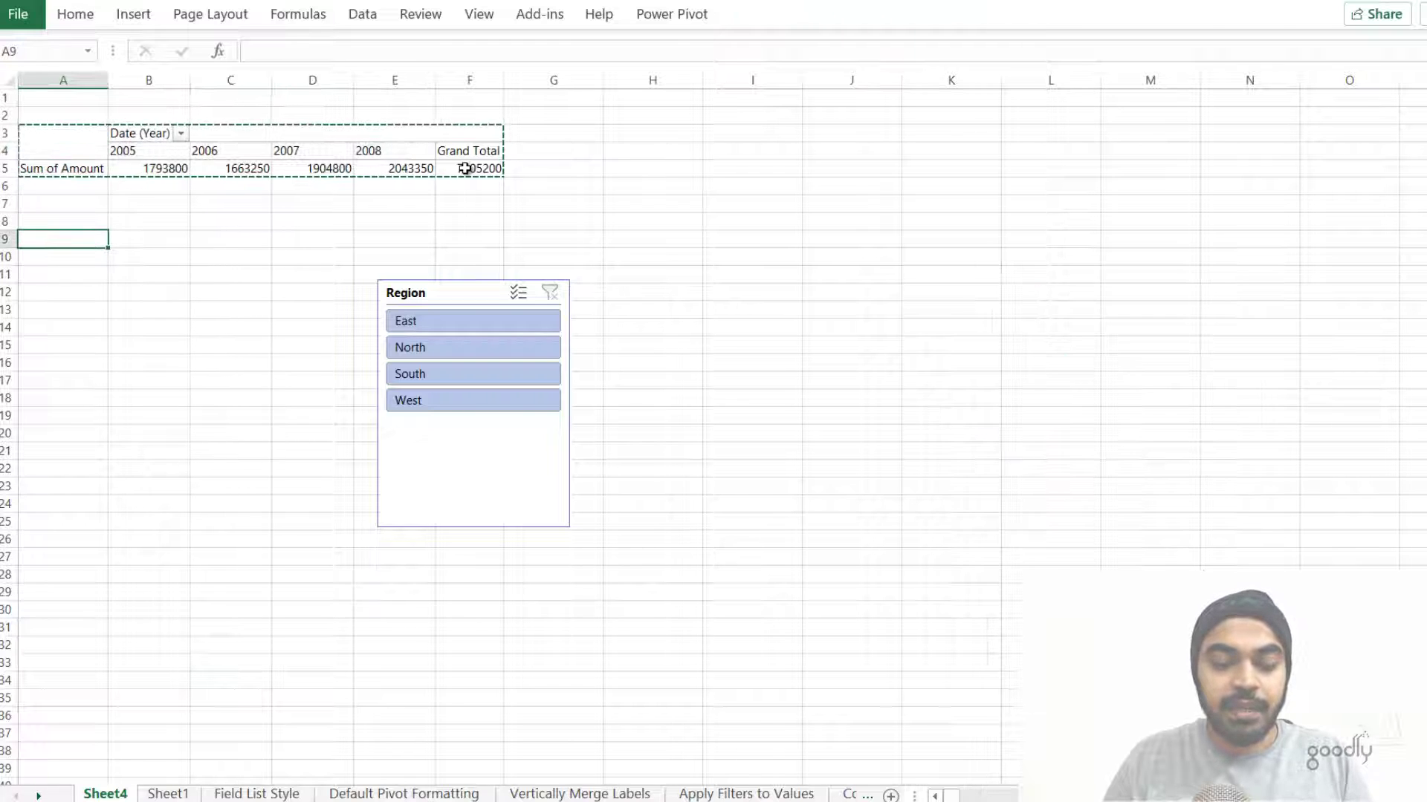
pyautogui.hotkey('ctrl', 'v')
pyautogui.moveTo(443, 321); pyautogui.dragTo(399, 428)
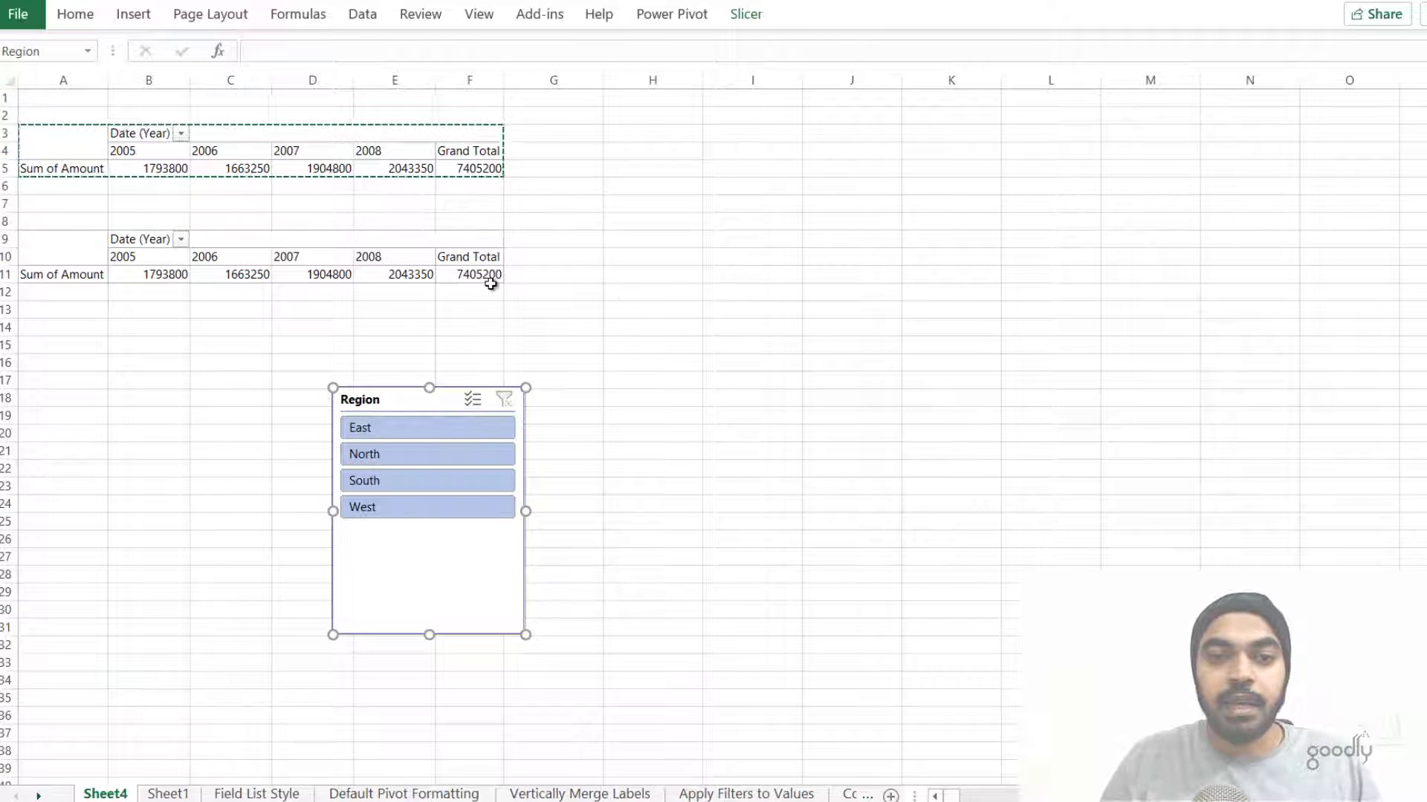
# Replace Amount with Profit in the values of the copied pivot table at A9.
pyautogui.click(328, 238)
pyautogui.moveTo(1045, 282); pyautogui.dragTo(660, 149)
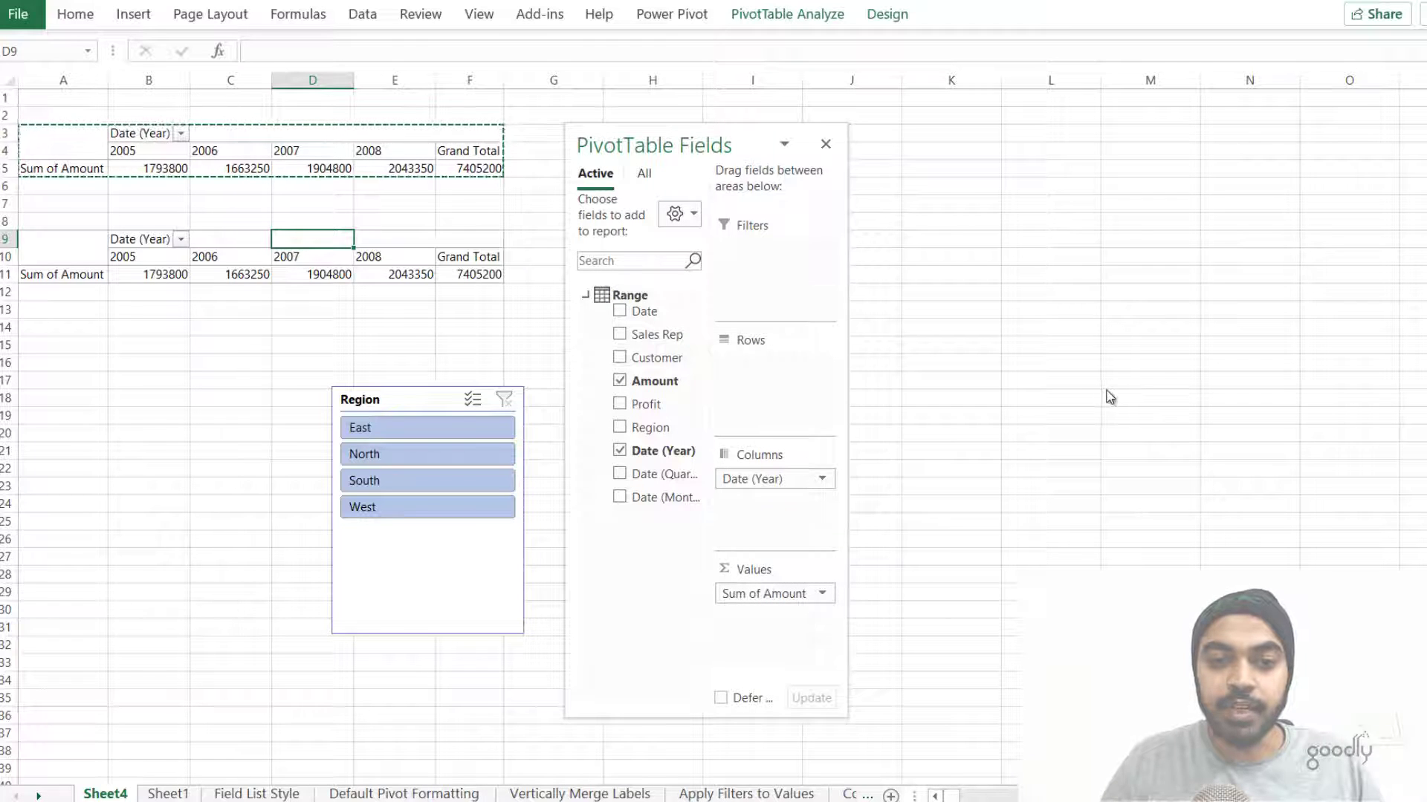
pyautogui.moveTo(773, 593); pyautogui.dragTo(875, 616)
pyautogui.click(618, 403)
pyautogui.moveTo(700, 149); pyautogui.dragTo(862, 151)
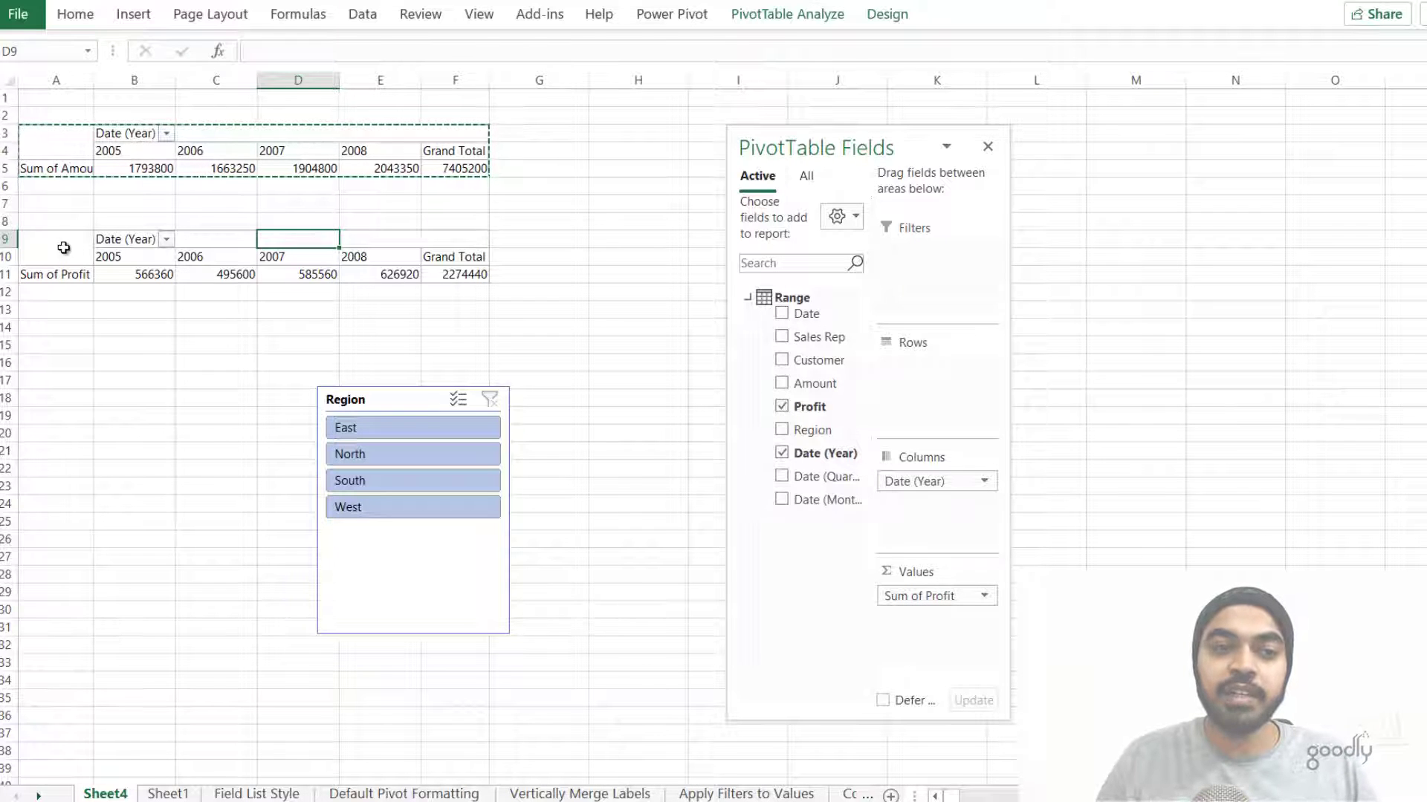
# Convert the Sum of Amount pivot table in A3:F5 to cube formulas, and inspect the formula in a converted value cell.
pyautogui.moveTo(64, 247); pyautogui.dragTo(475, 275)
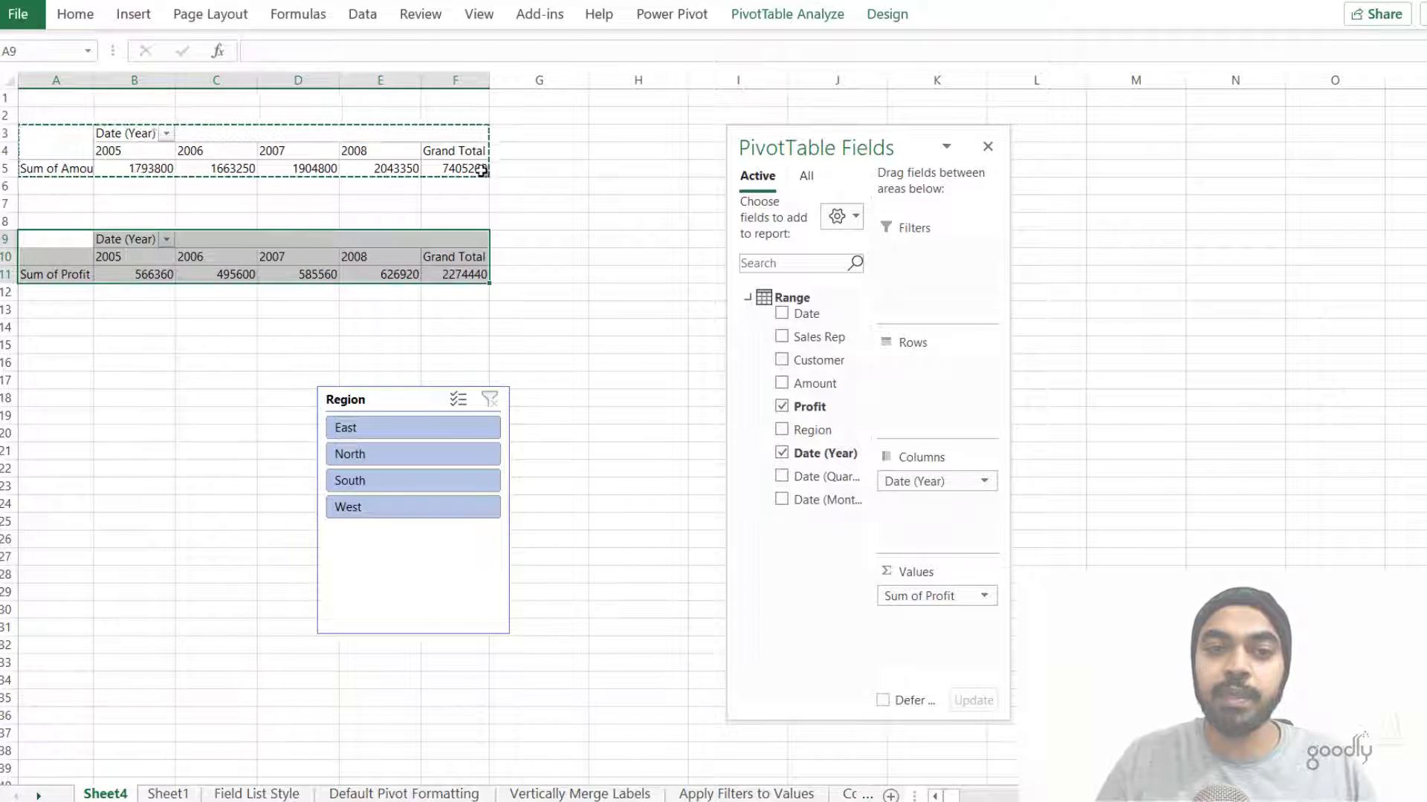
pyautogui.moveTo(548, 132); pyautogui.dragTo(745, 172)
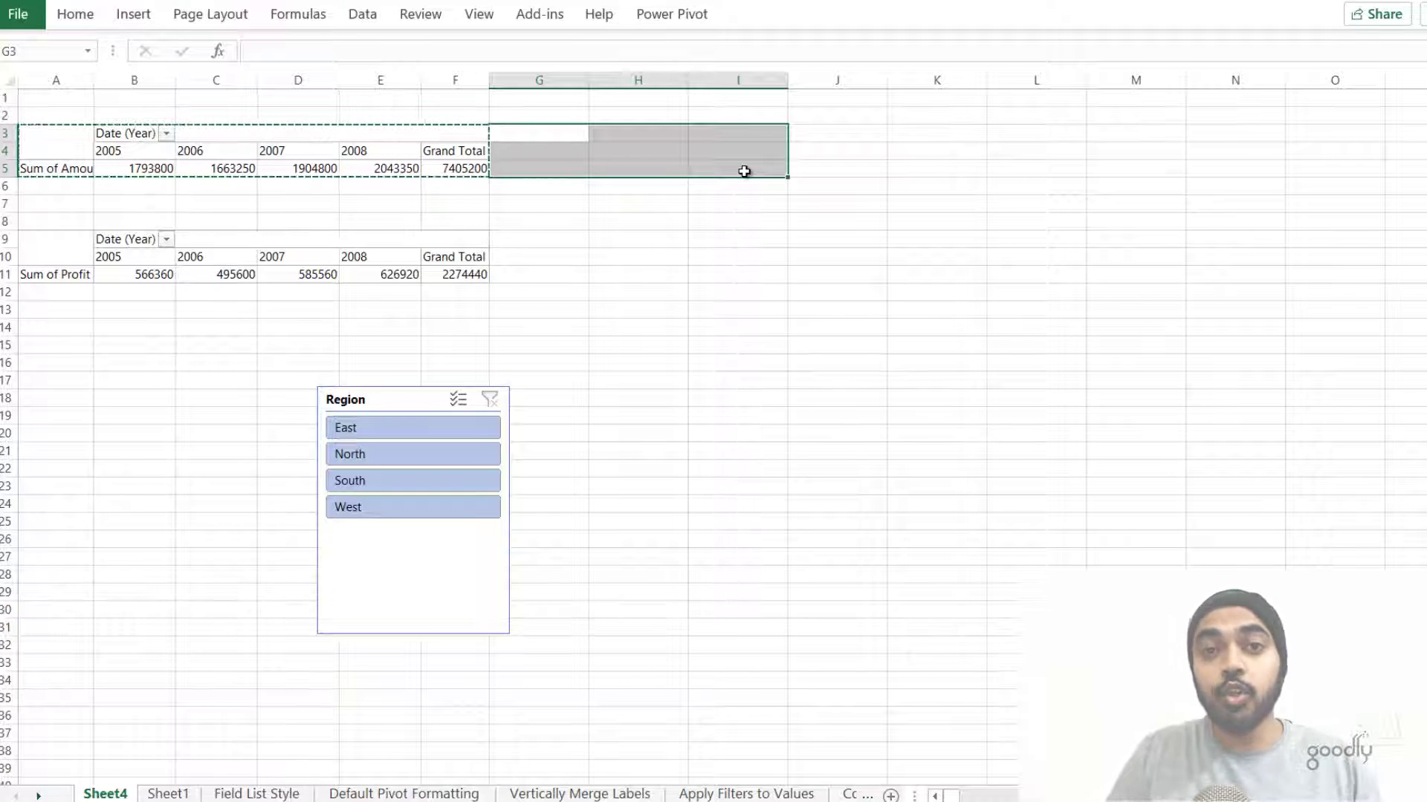
pyautogui.click(328, 159)
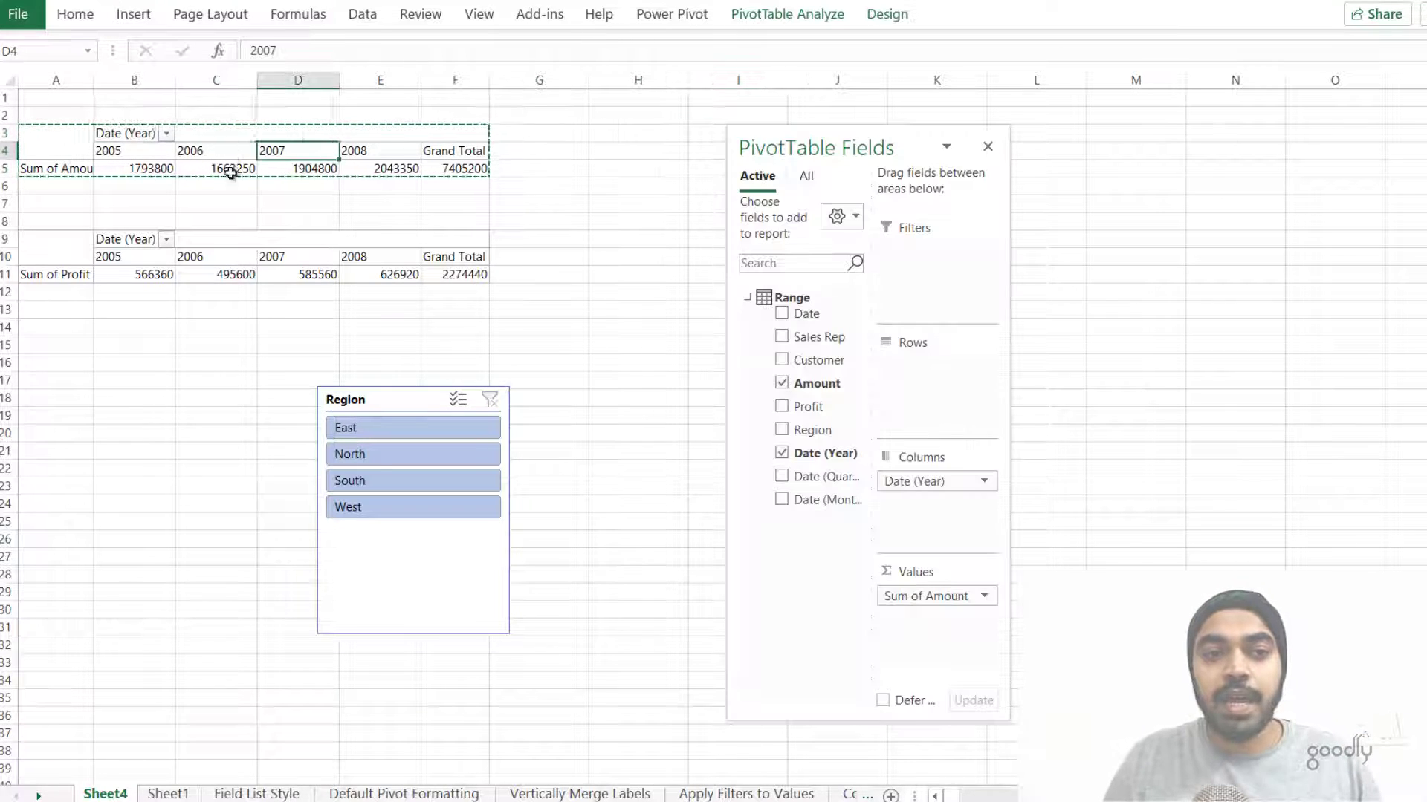
pyautogui.click(822, 15)
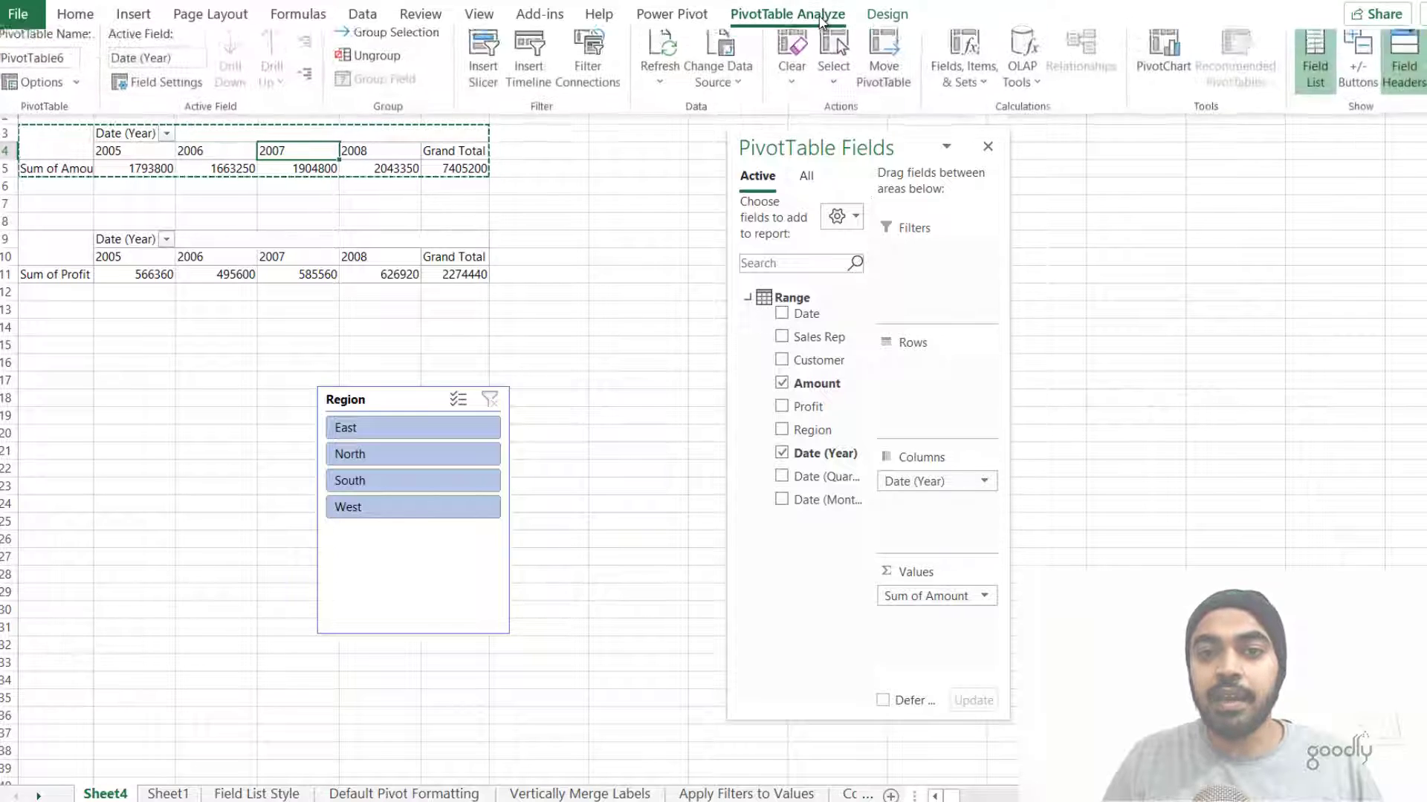
pyautogui.click(1037, 95)
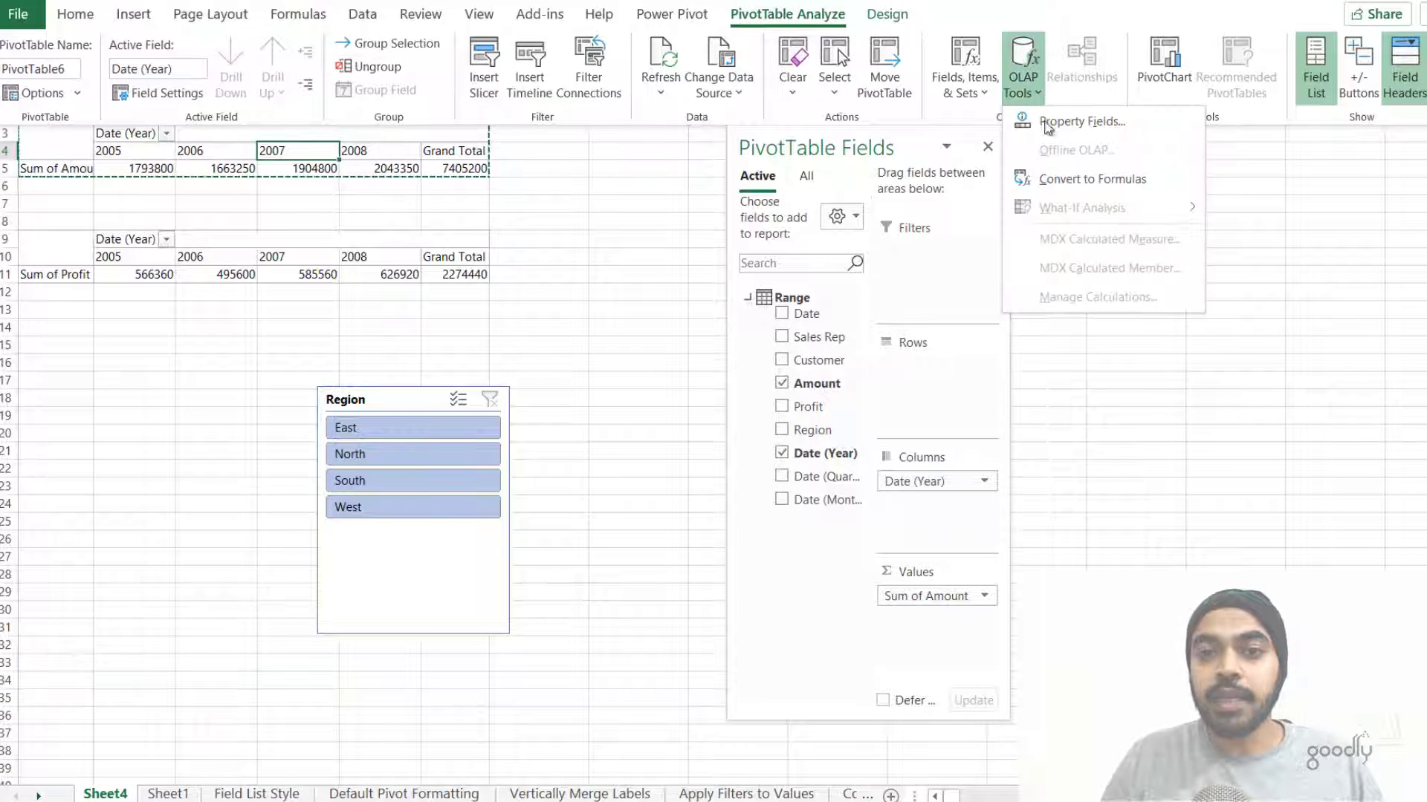
pyautogui.click(1092, 184)
pyautogui.click(712, 288)
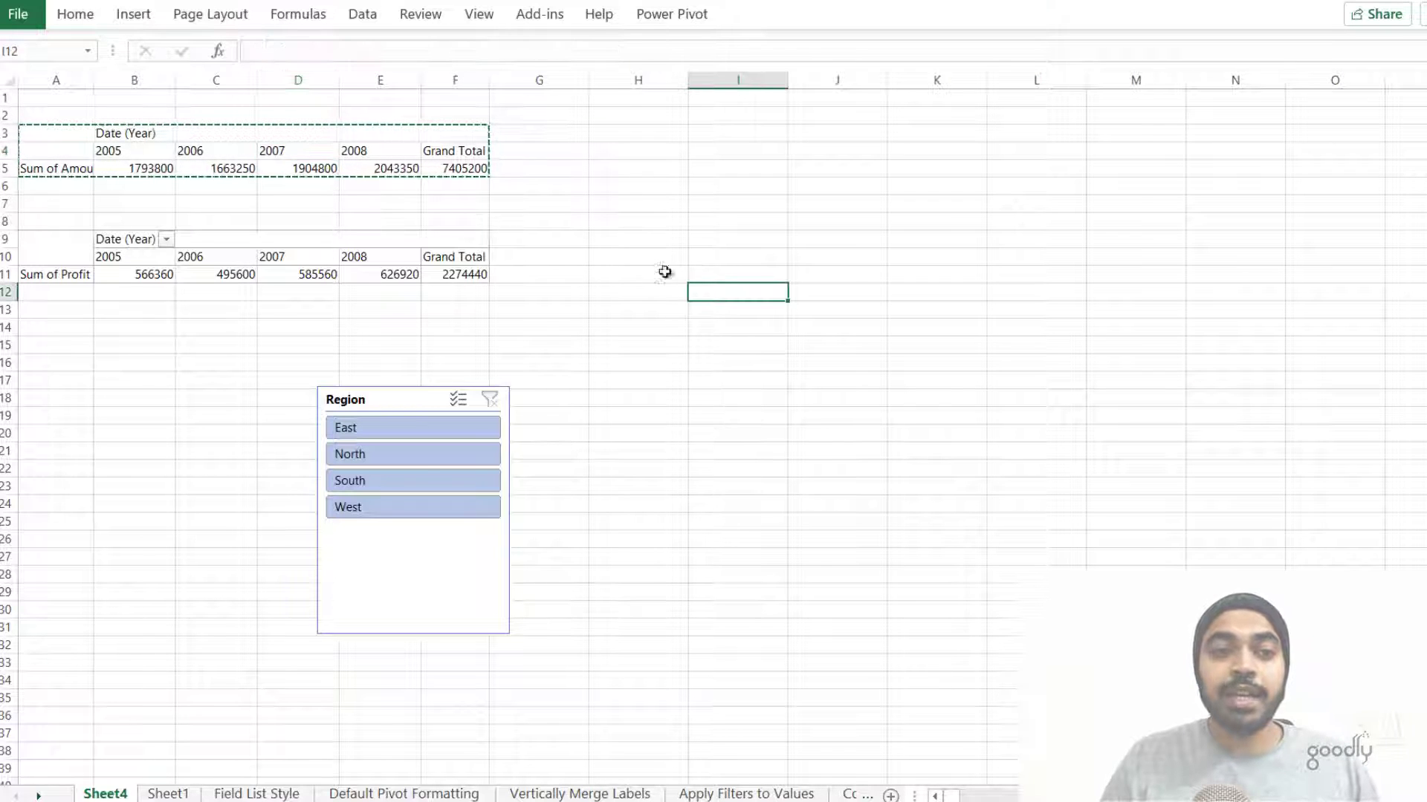
pyautogui.click(431, 217)
pyautogui.click(150, 170)
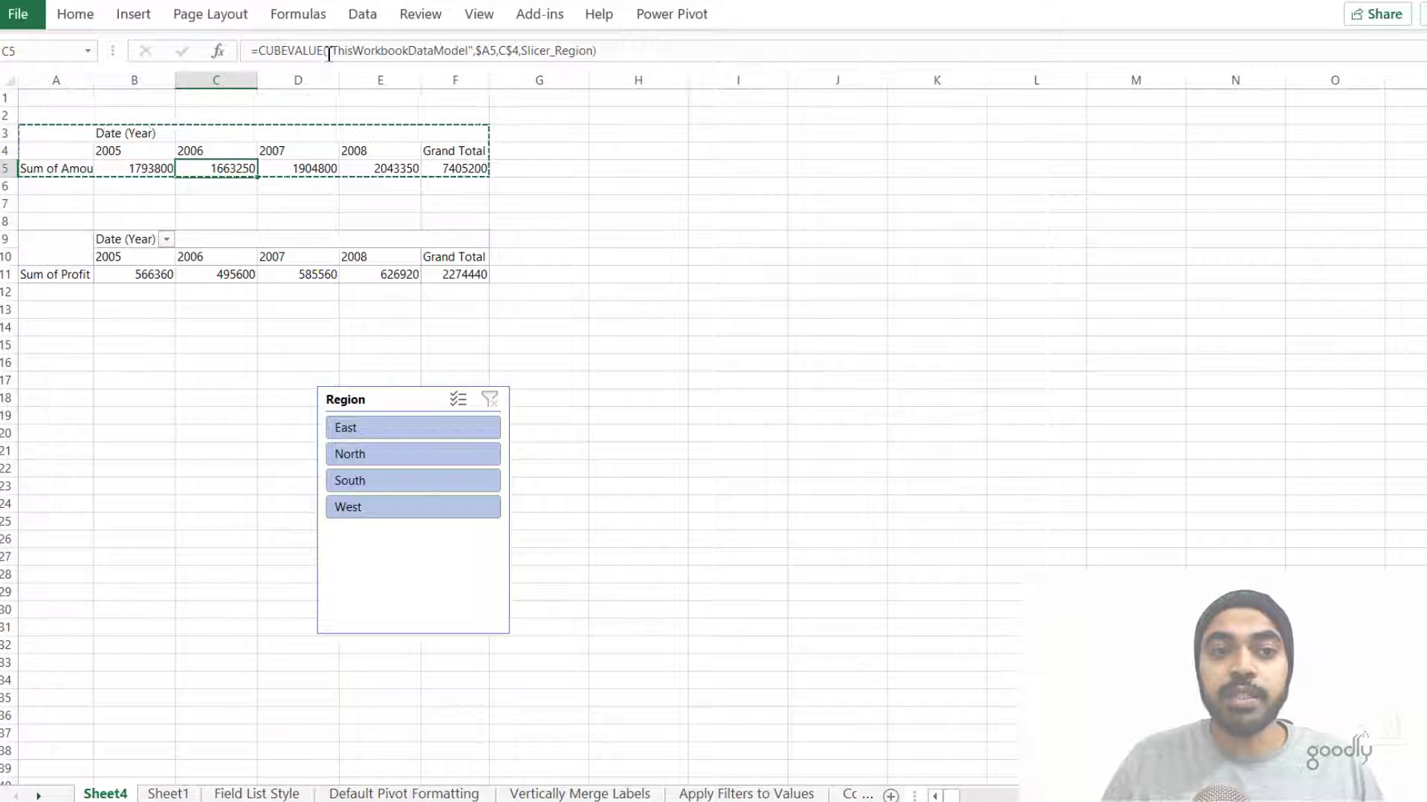
# Convert the Sum of Profit pivot table in A9:F11 to cube formulas with the OLAP tools.
pyautogui.click(118, 264)
pyautogui.click(817, 23)
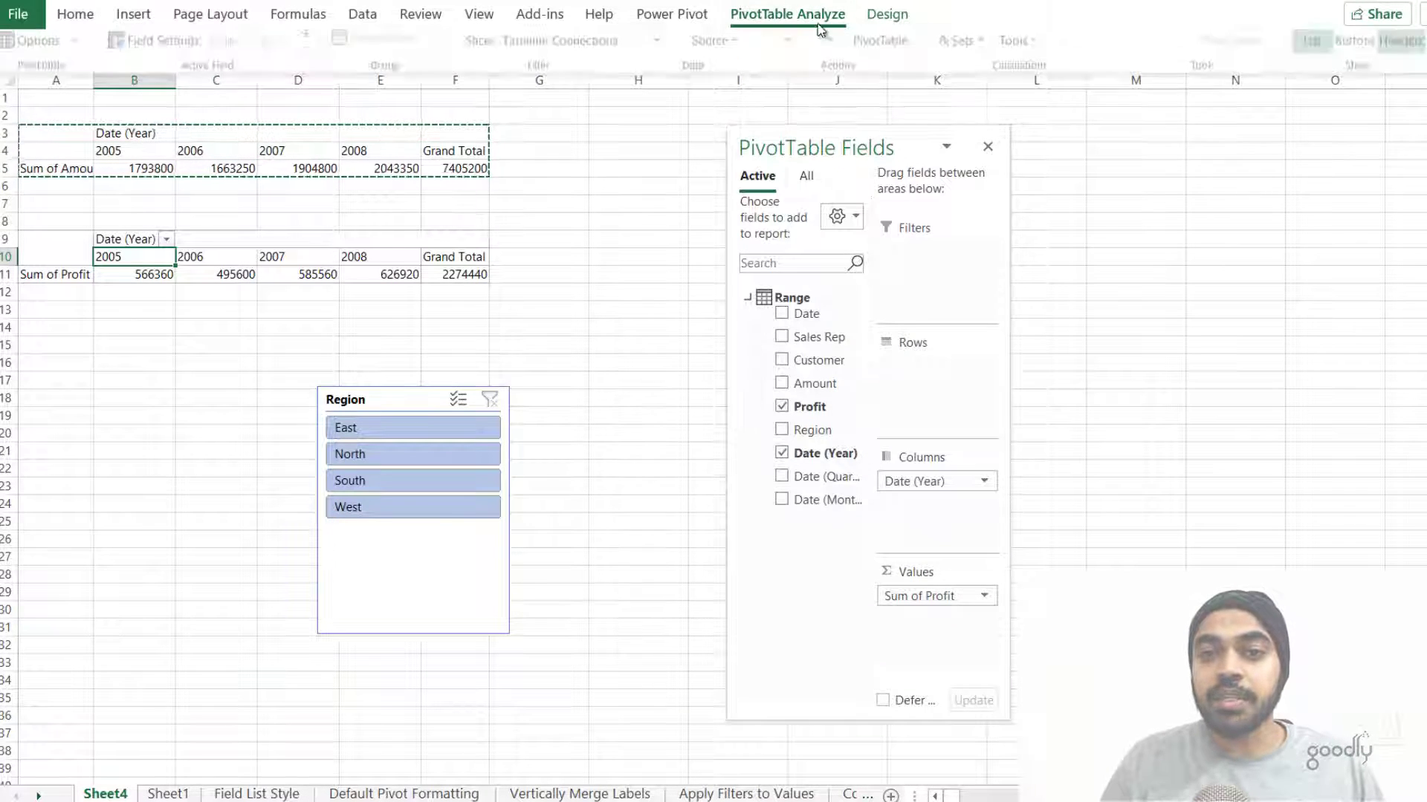
pyautogui.click(1039, 95)
pyautogui.click(1051, 181)
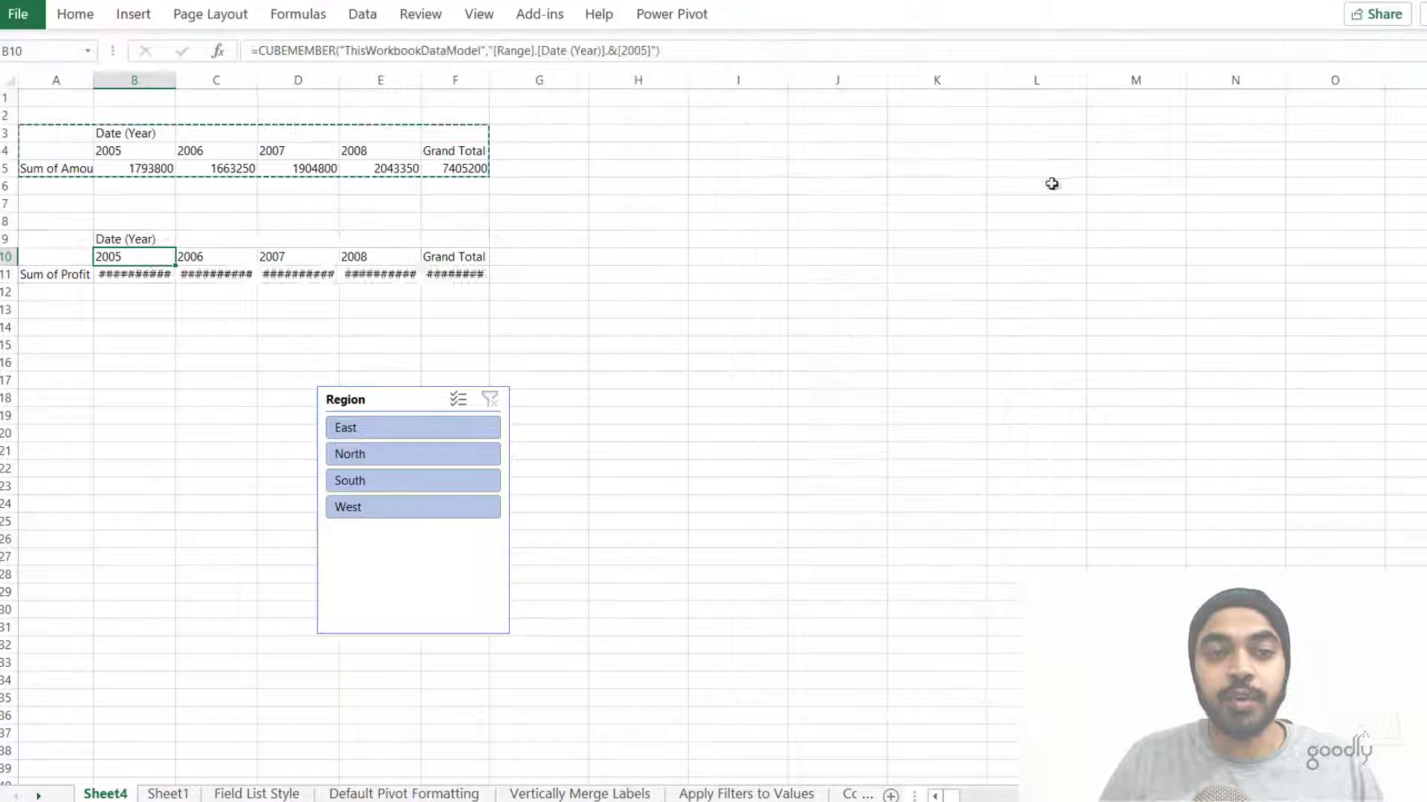
# Move the Region slicer beside the two formula tables and filter them by North and after that by East.
pyautogui.click(452, 398)
pyautogui.moveTo(452, 398); pyautogui.dragTo(694, 153)
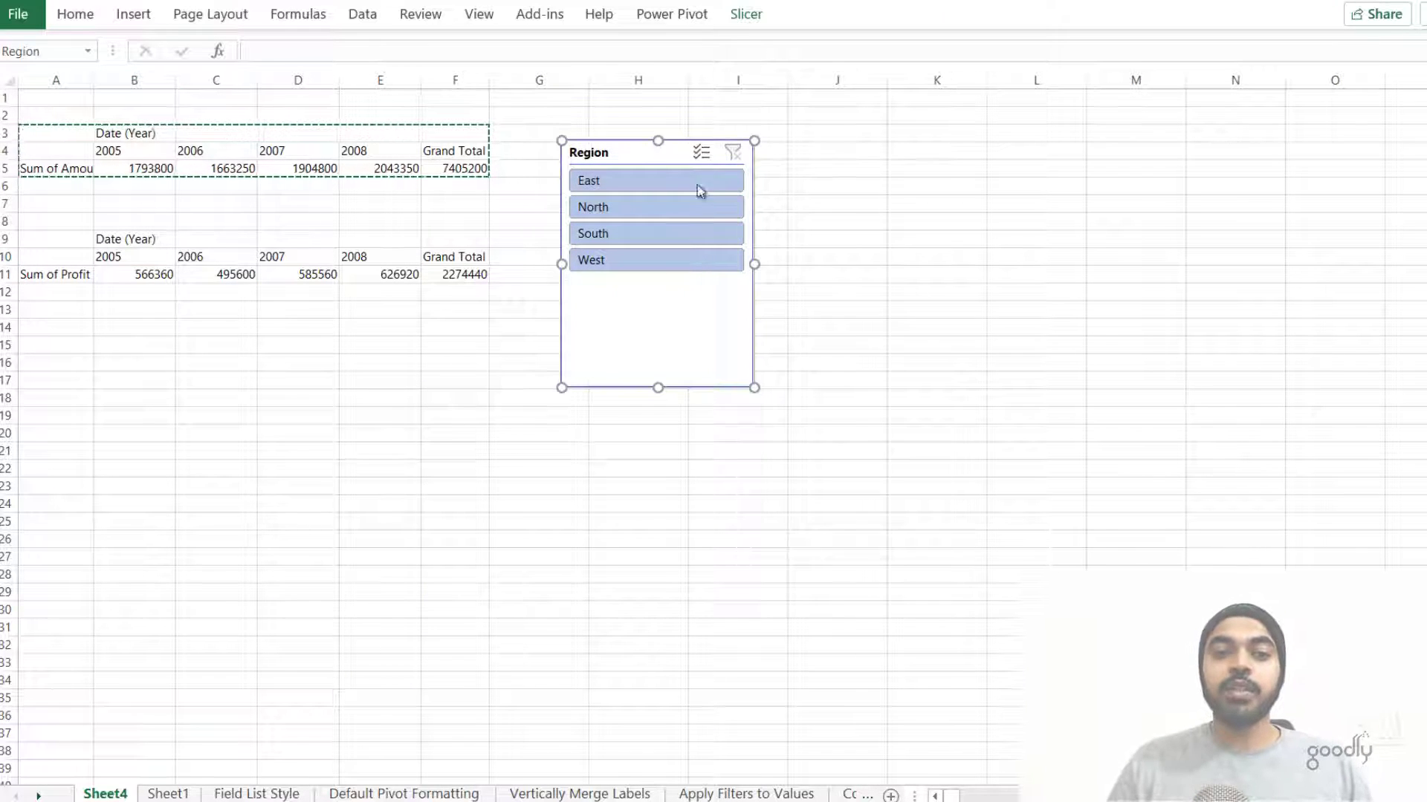
pyautogui.click(804, 295)
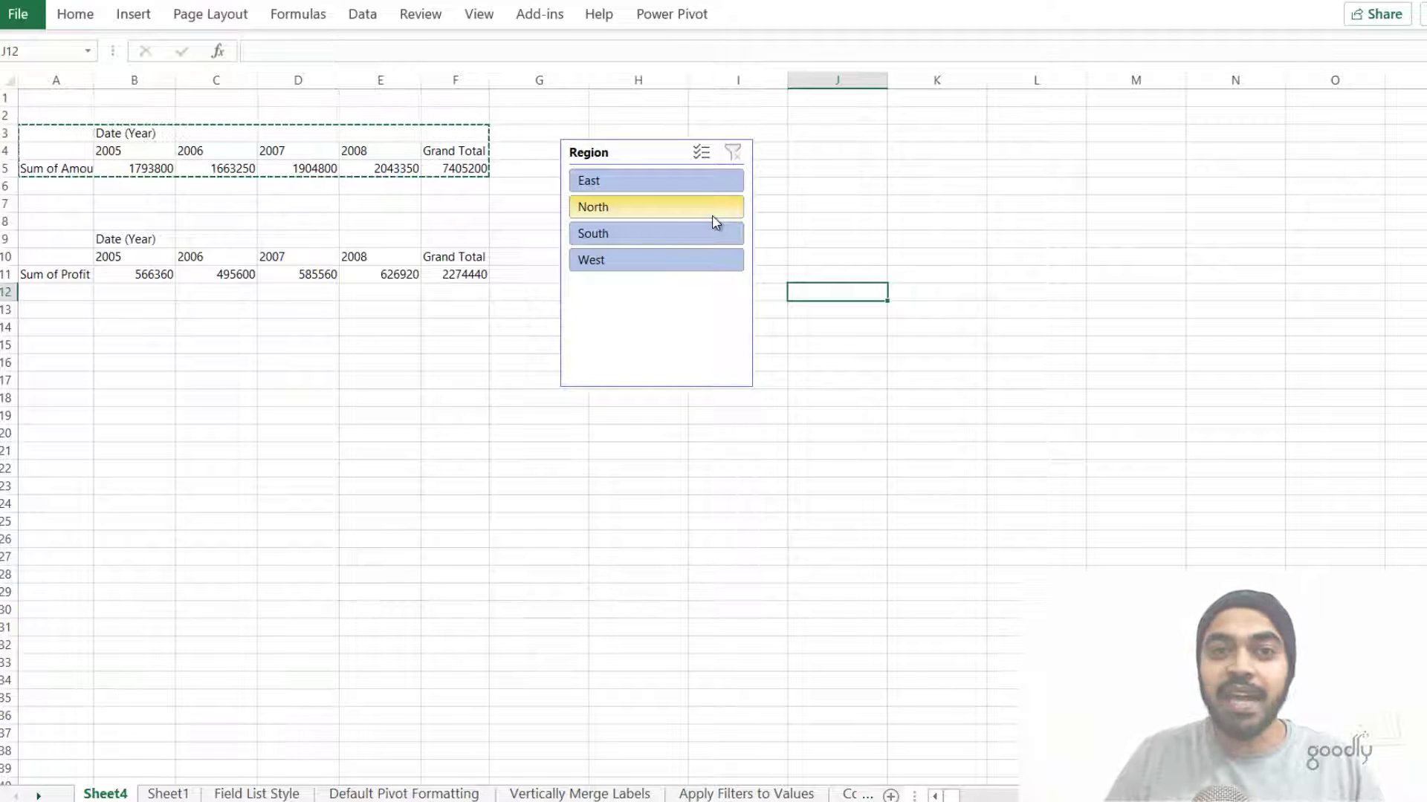
pyautogui.click(647, 211)
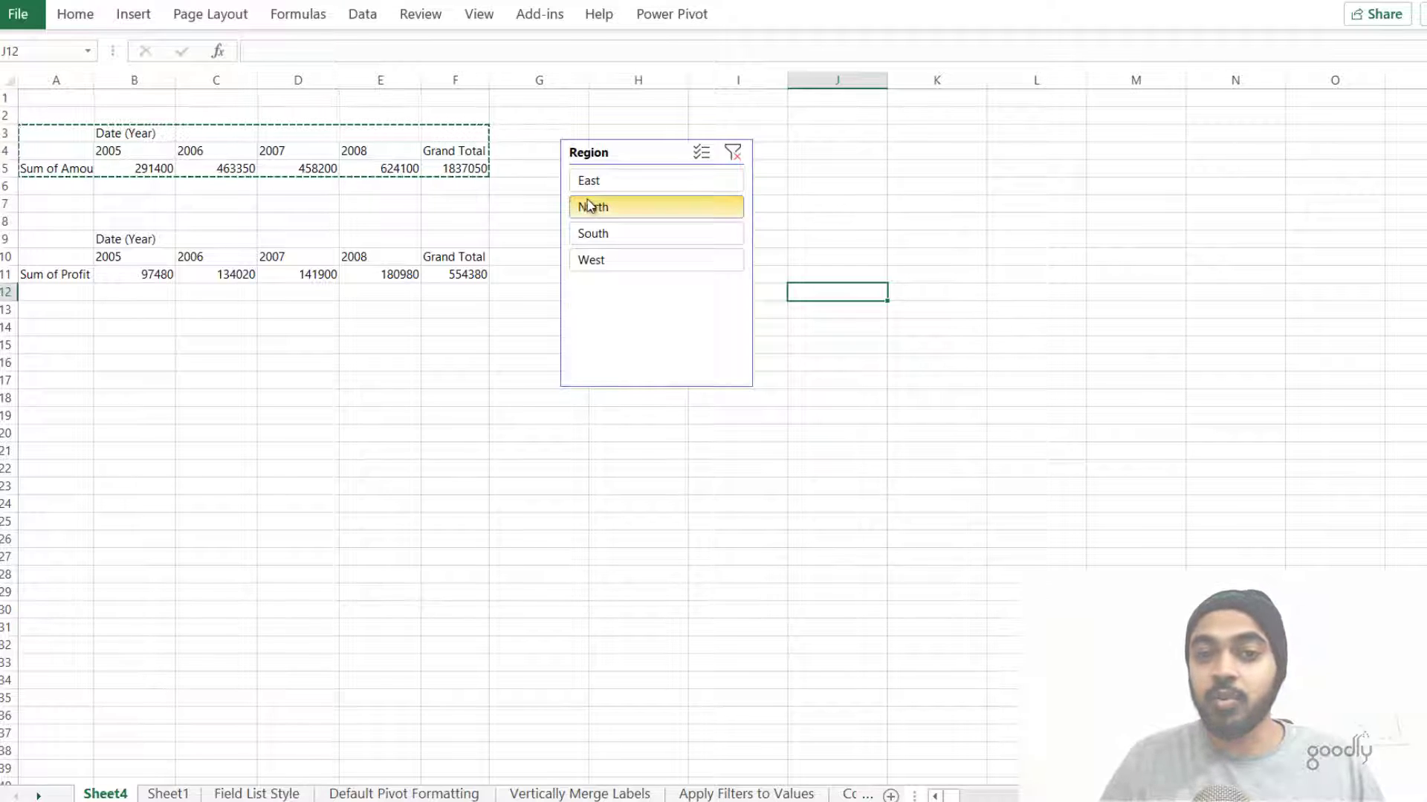
pyautogui.click(624, 182)
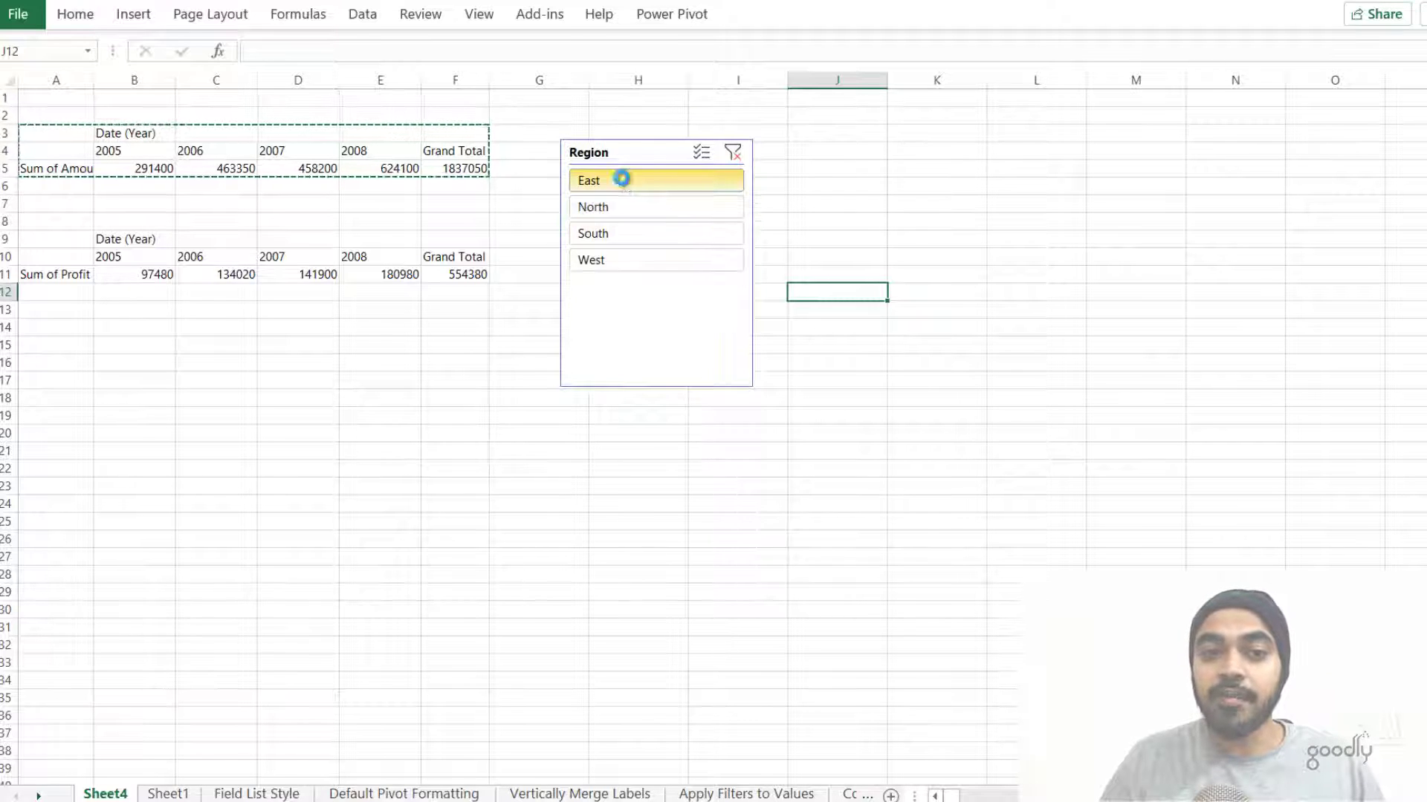
# Filter both formula tables by South with the Region slicer, and select the 2005 Sum of Profit value.
pyautogui.click(624, 236)
pyautogui.click(148, 275)
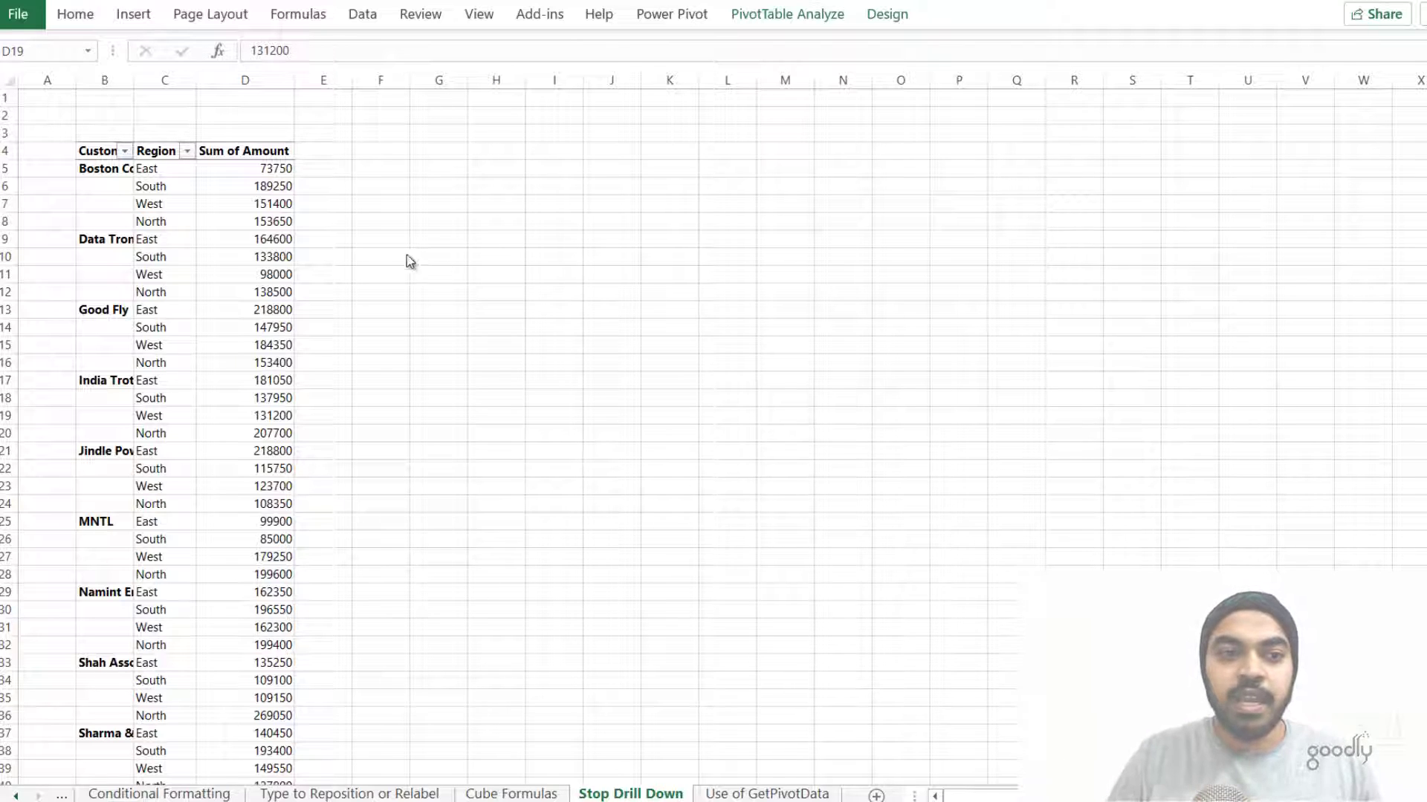
# Drill down into the Data Tronics South amount in D10 of the Stop Drill Down sheet's pivot table.
pyautogui.hotkey('alt', 'Tab')
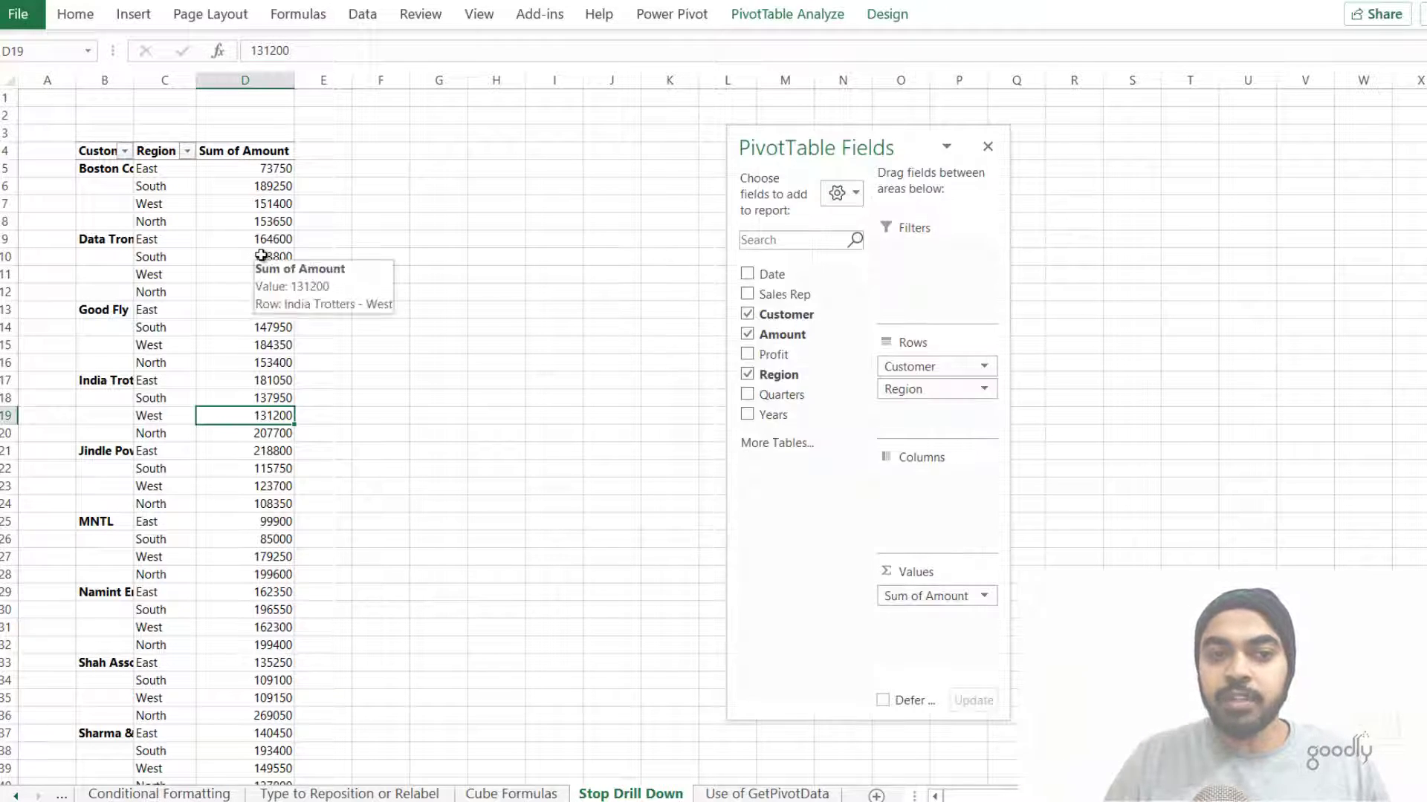
pyautogui.click(260, 257)
pyautogui.doubleClick(260, 257)
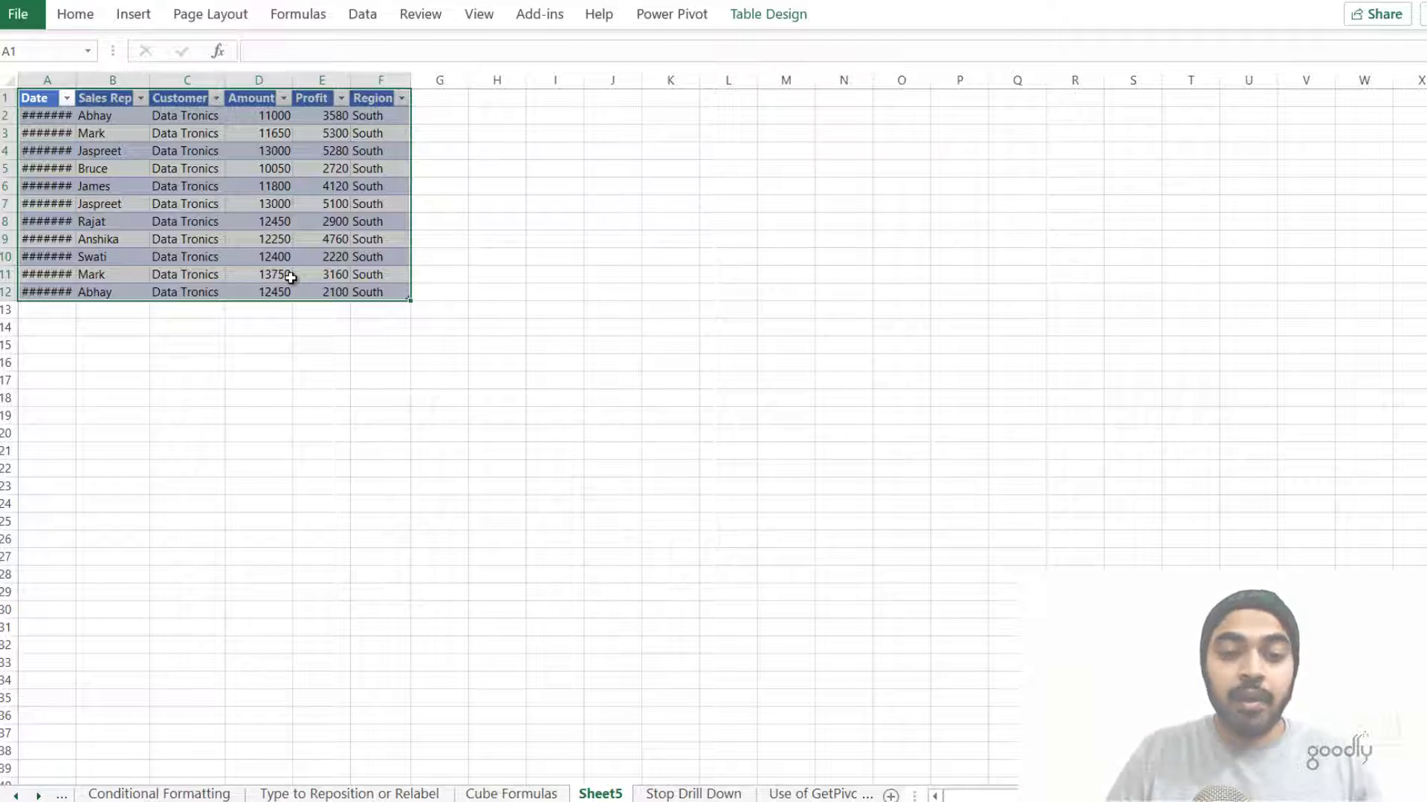
# Turn off Enable show details for the Stop Drill Down pivot table, and try to drill down into the Good Fly West amount.
pyautogui.hotkey('ctrl', 'pagedown')
pyautogui.rightClick(223, 214)
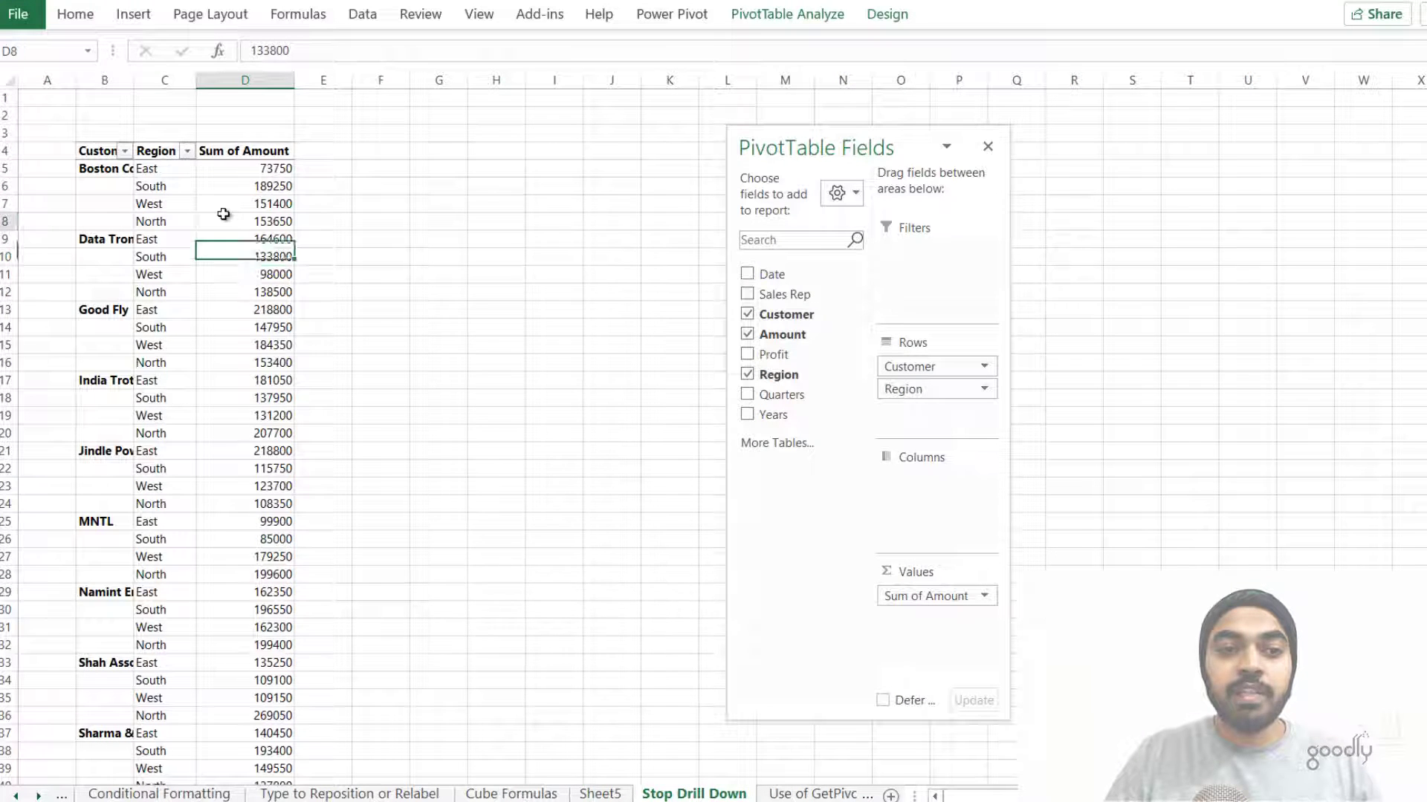
pyautogui.click(304, 540)
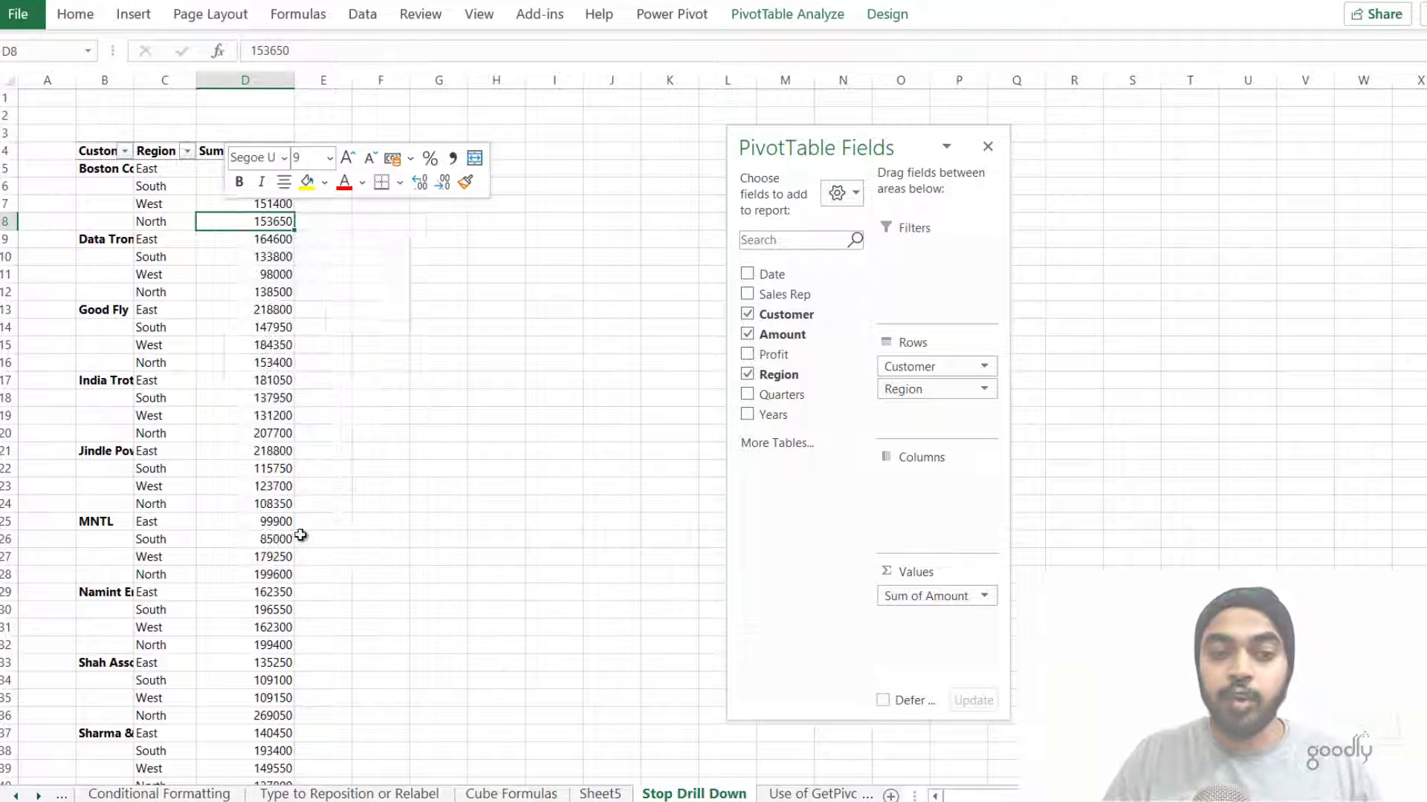
pyautogui.moveTo(357, 282); pyautogui.dragTo(505, 113)
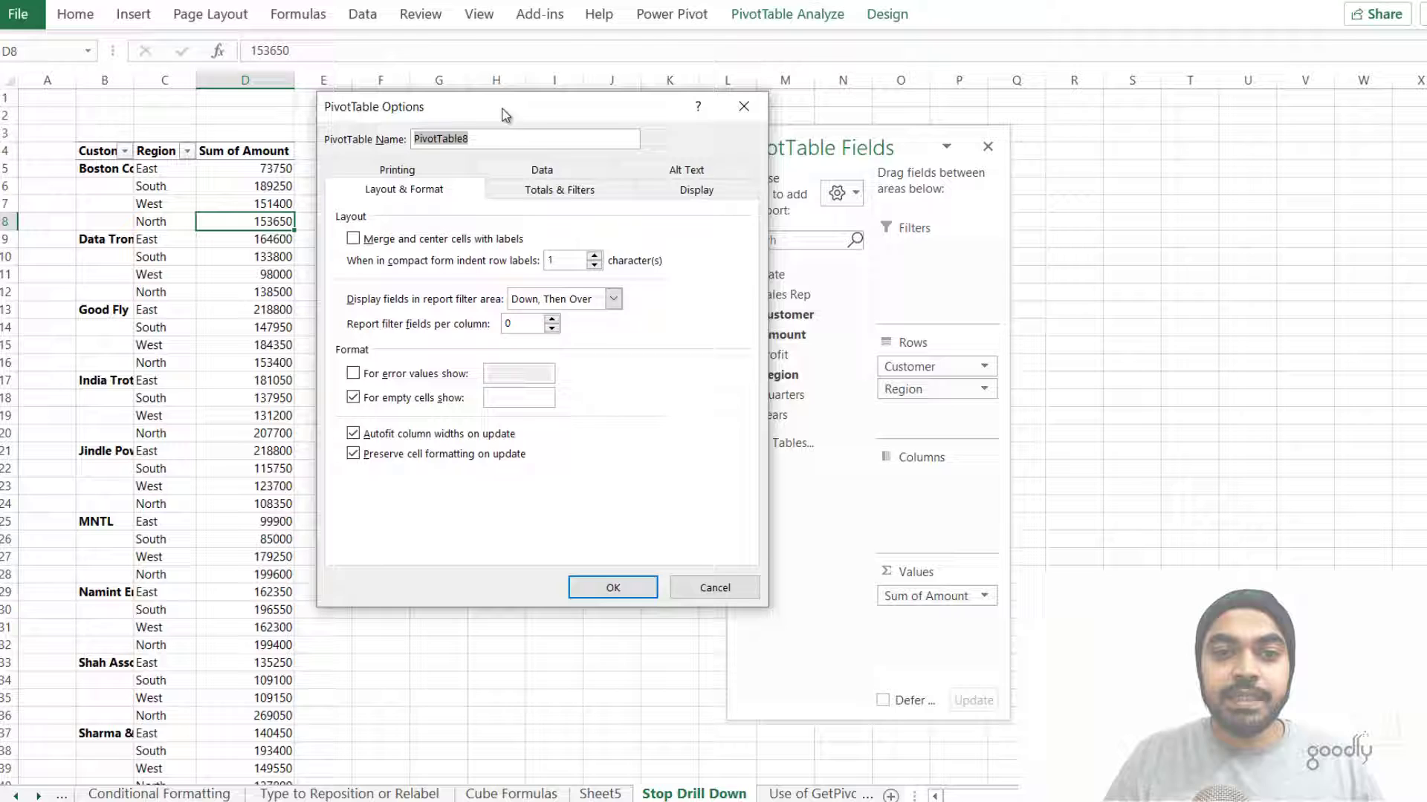
pyautogui.click(546, 175)
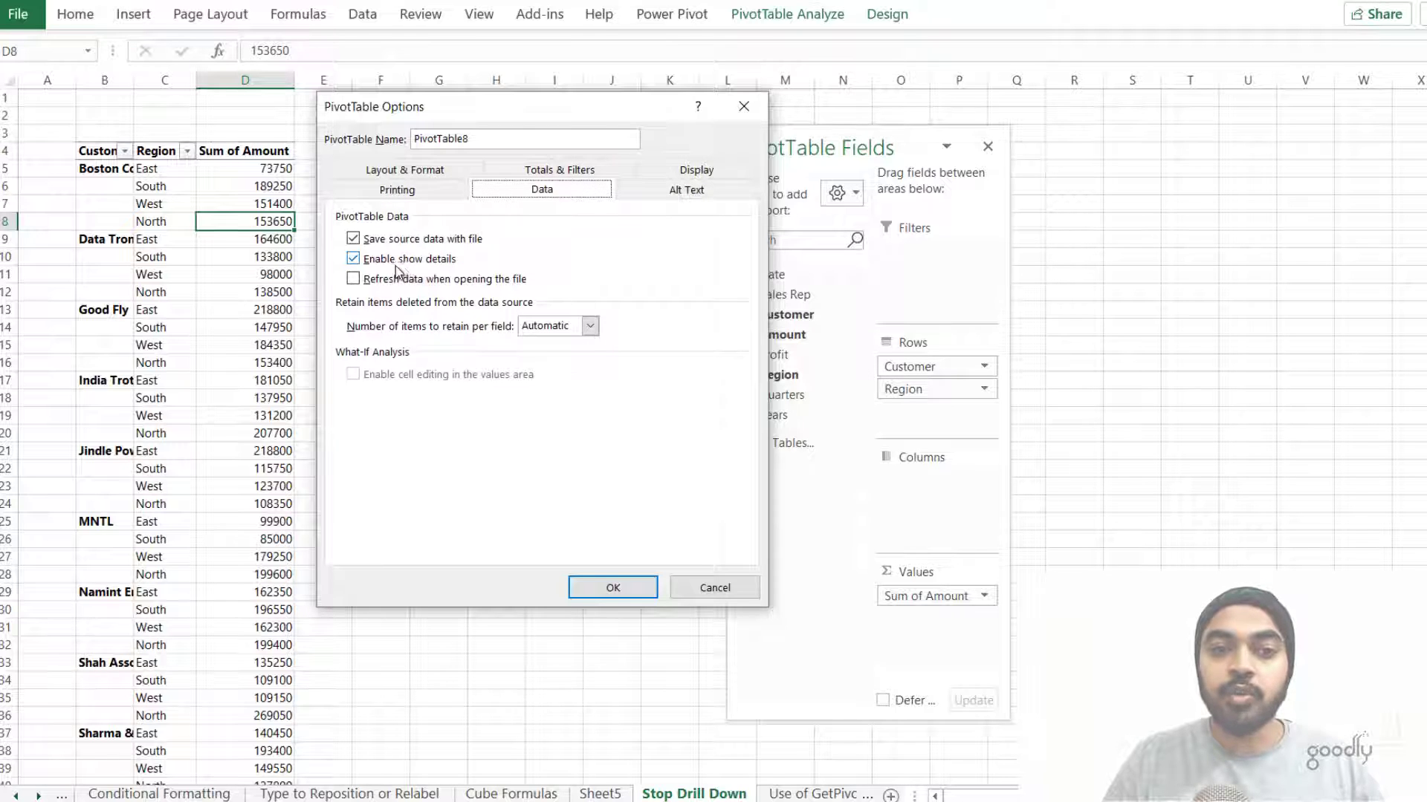
pyautogui.click(353, 258)
pyautogui.click(608, 587)
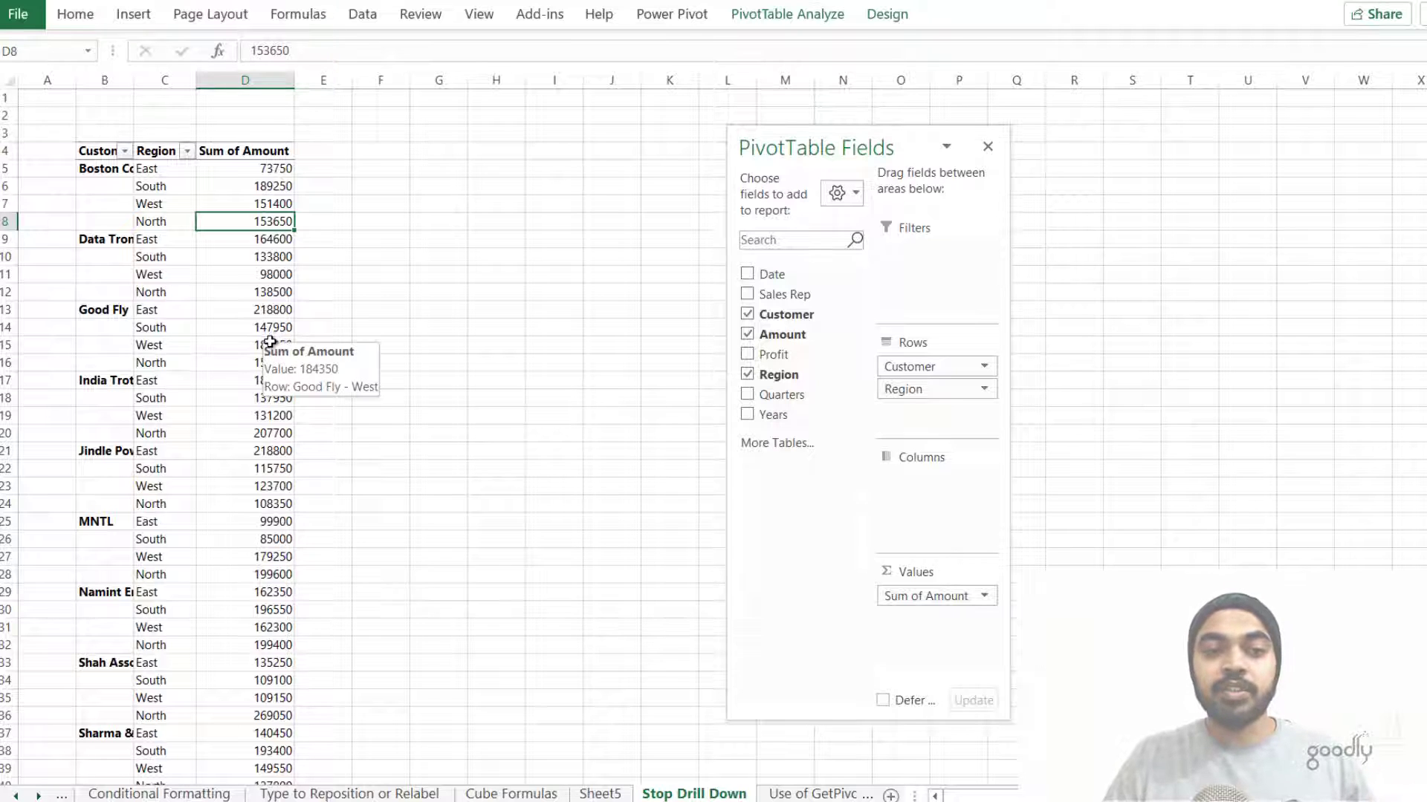
pyautogui.click(234, 341)
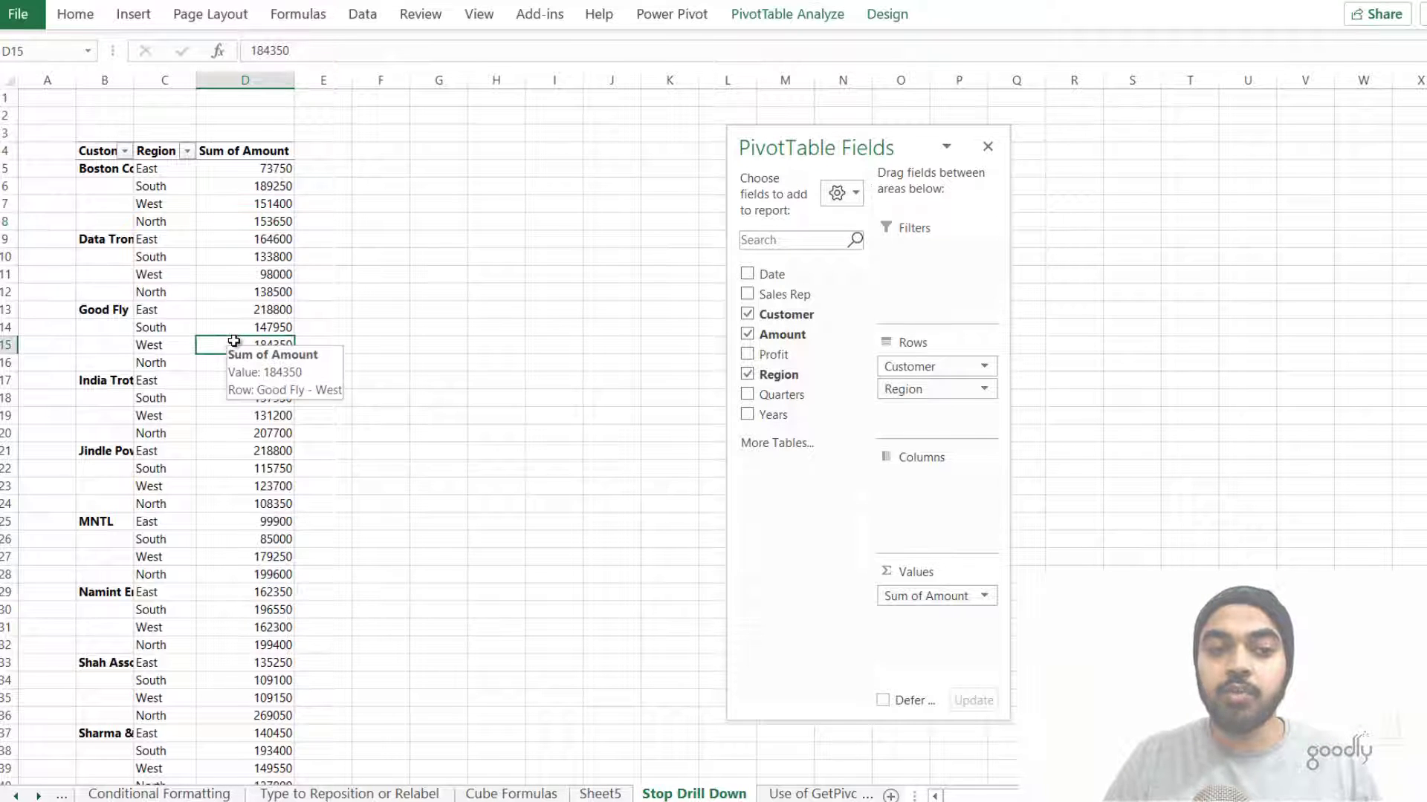
pyautogui.doubleClick(234, 341)
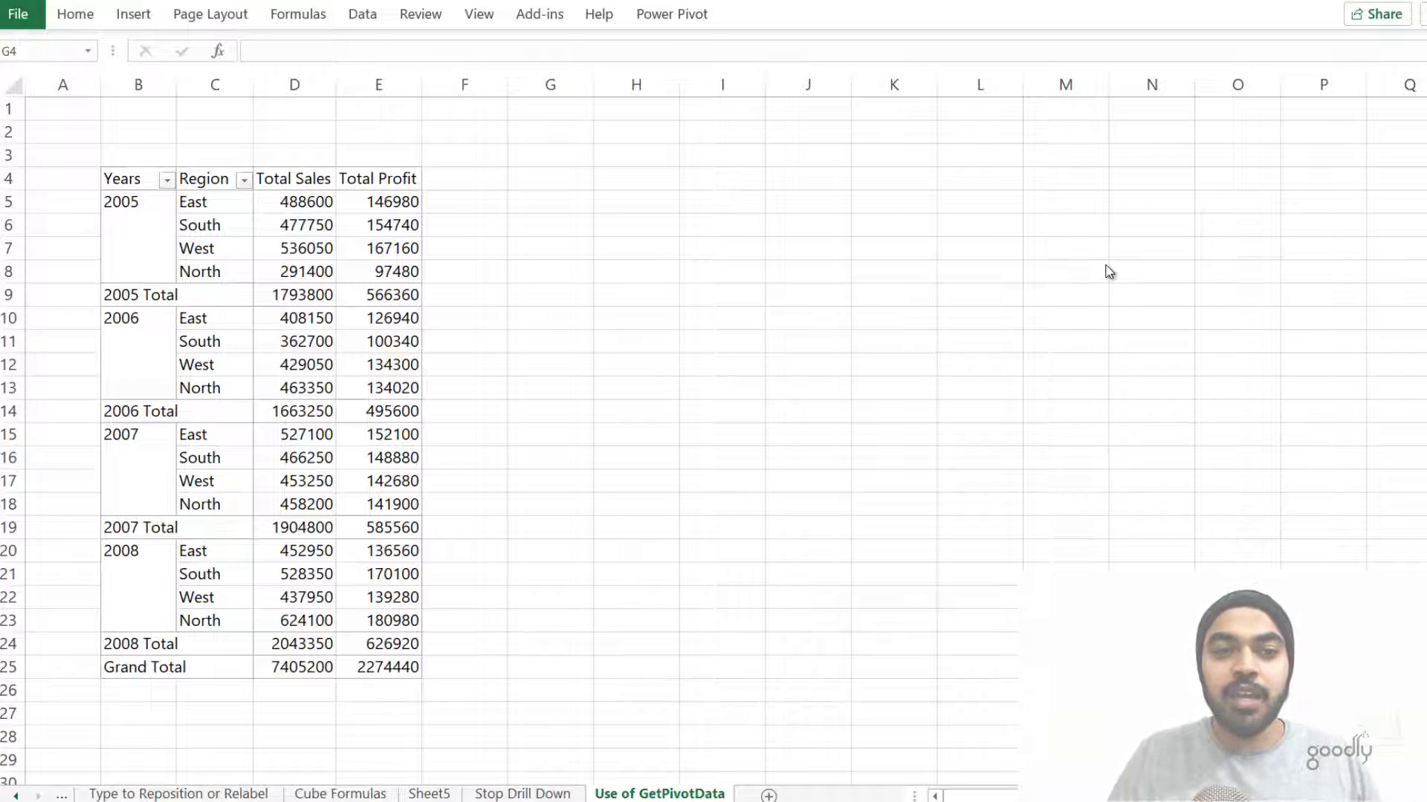
pyautogui.hotkey('alt', 'Tab')
pyautogui.click(473, 207)
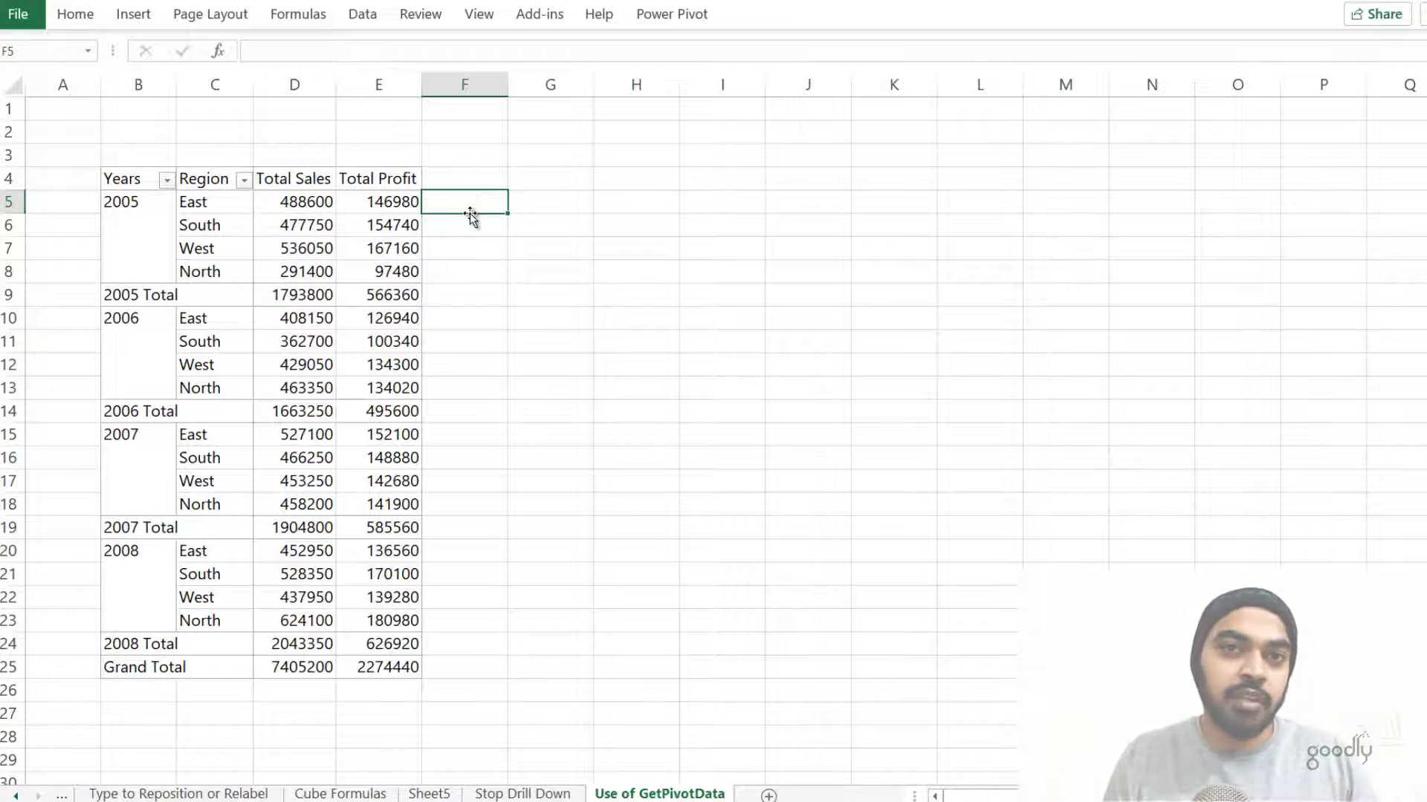
pyautogui.write('=')
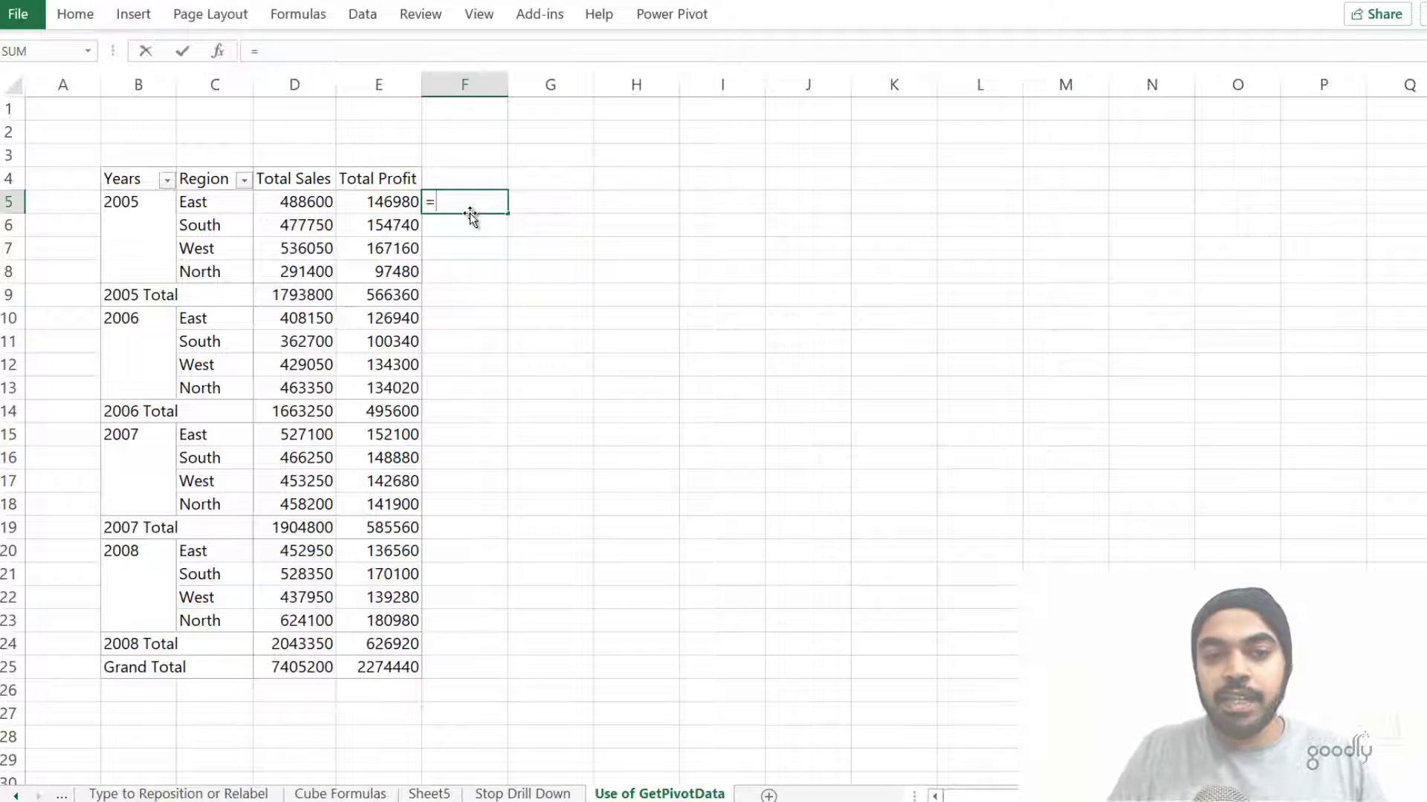
pyautogui.press('Left')
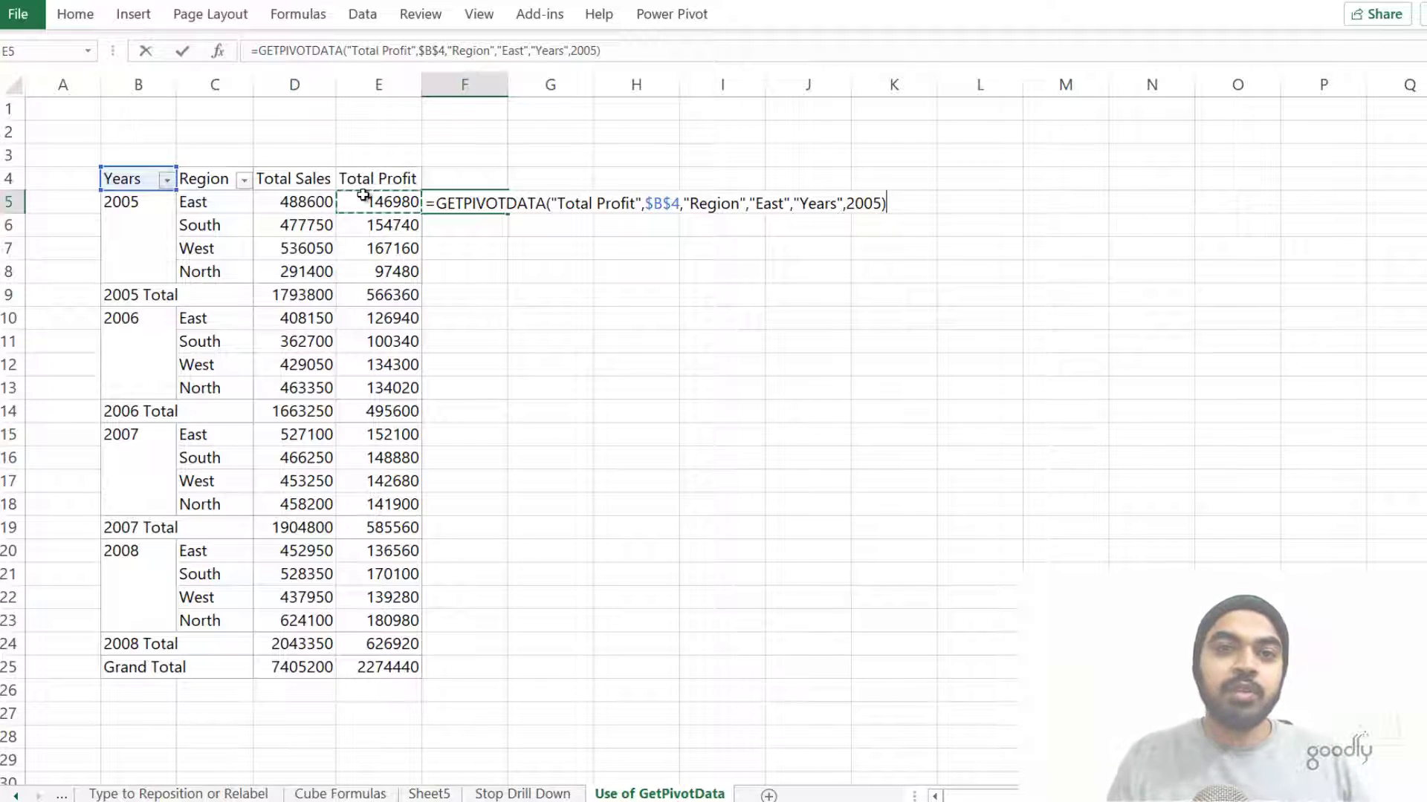
pyautogui.press('Escape')
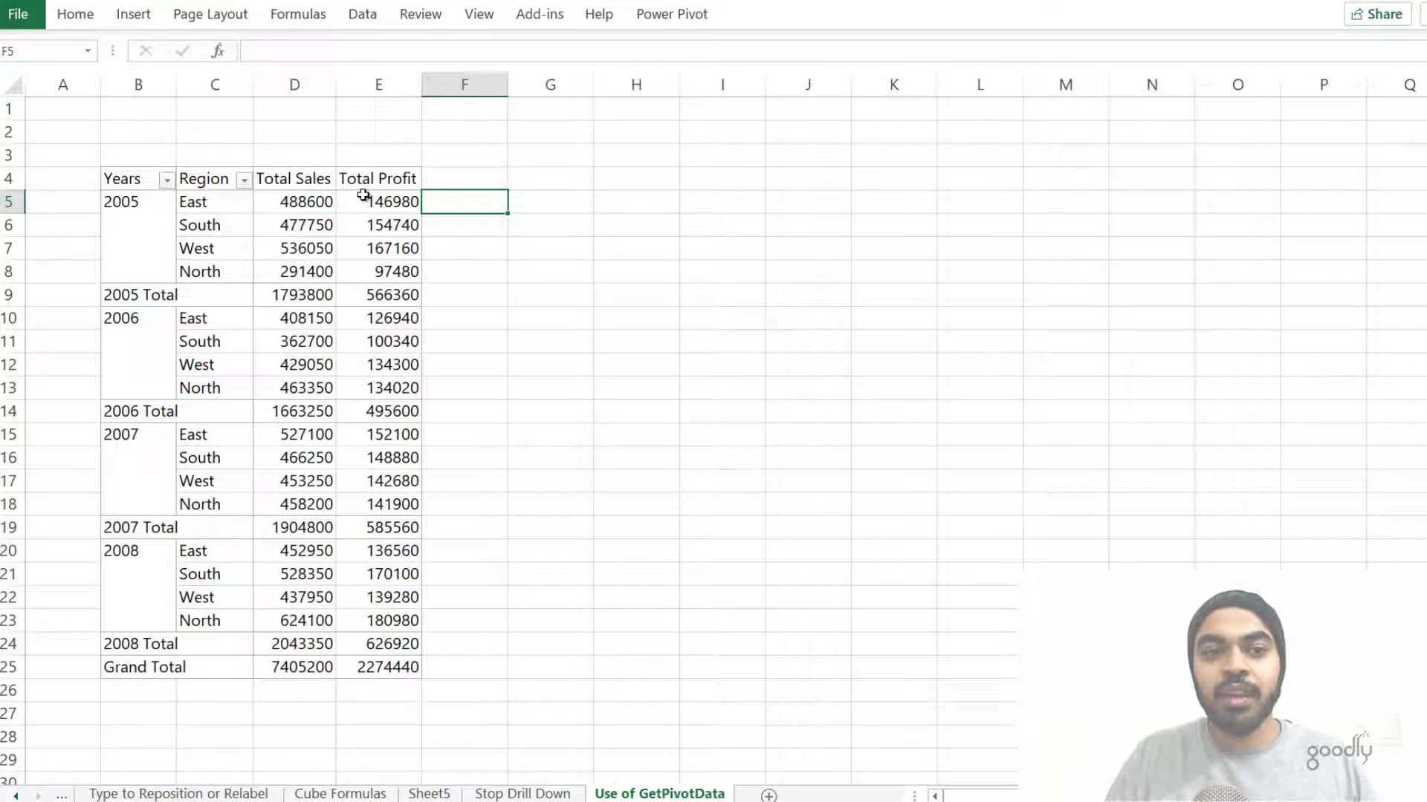
# Check the Generate GetPivotData setting of the pivot table on the Use of GetPivotData sheet.
pyautogui.click(363, 195)
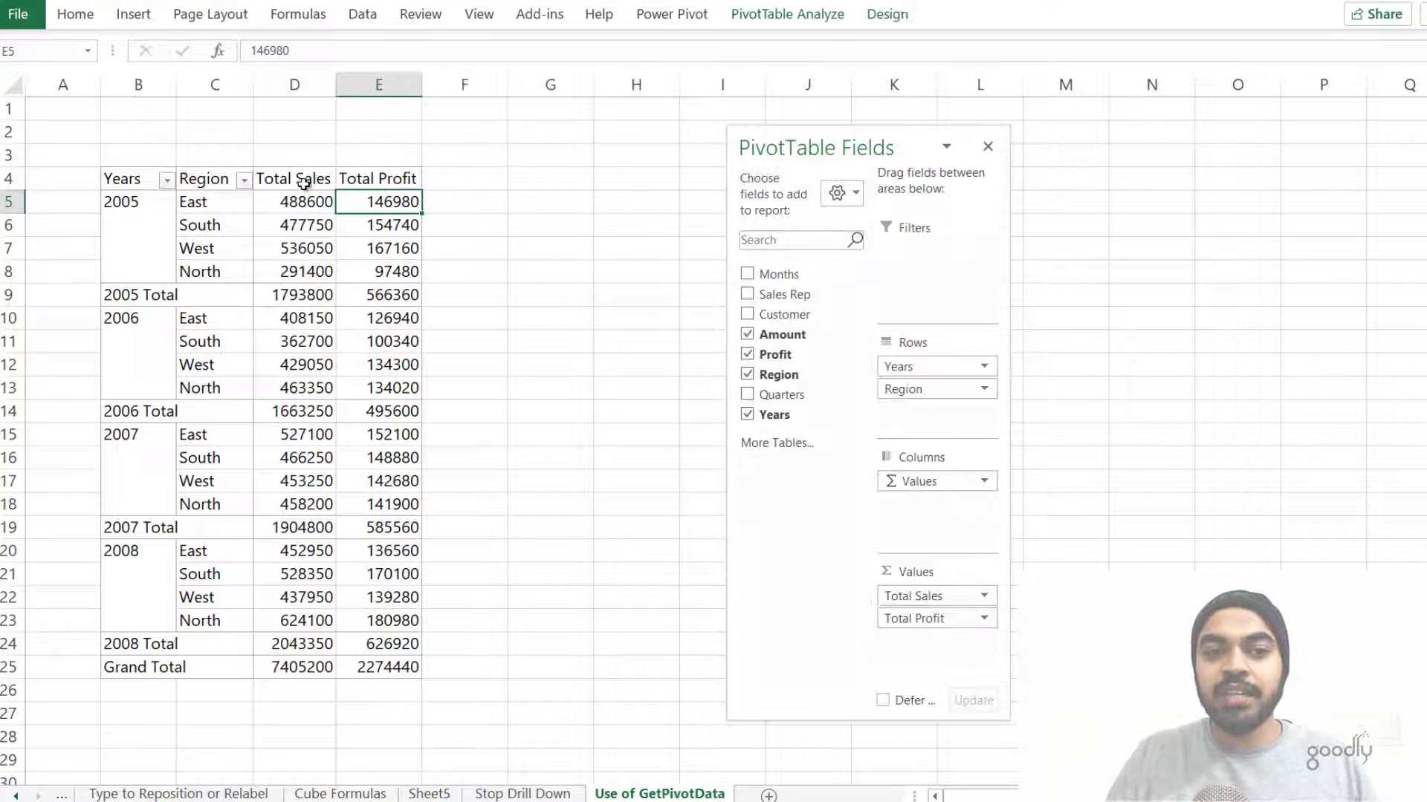
pyautogui.click(849, 15)
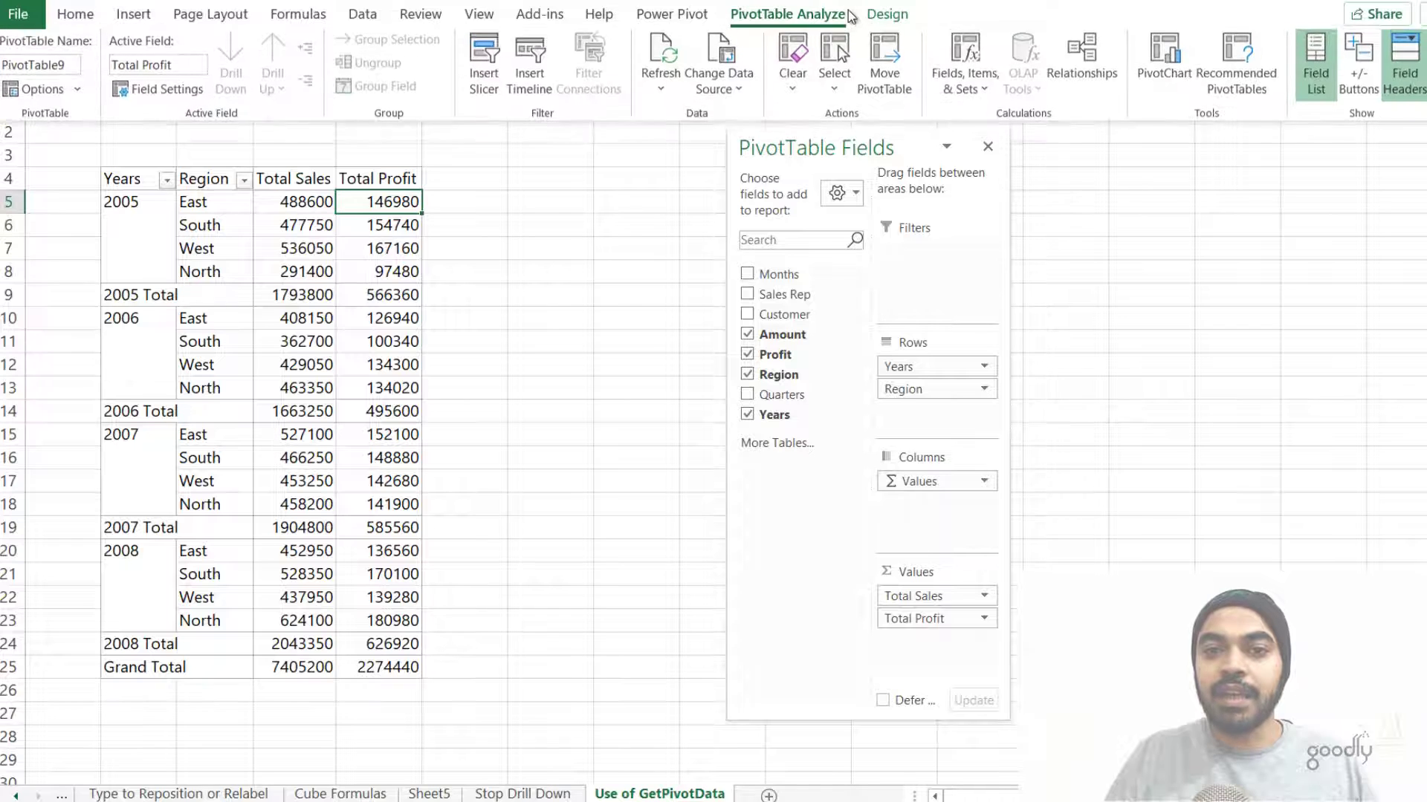
pyautogui.click(77, 93)
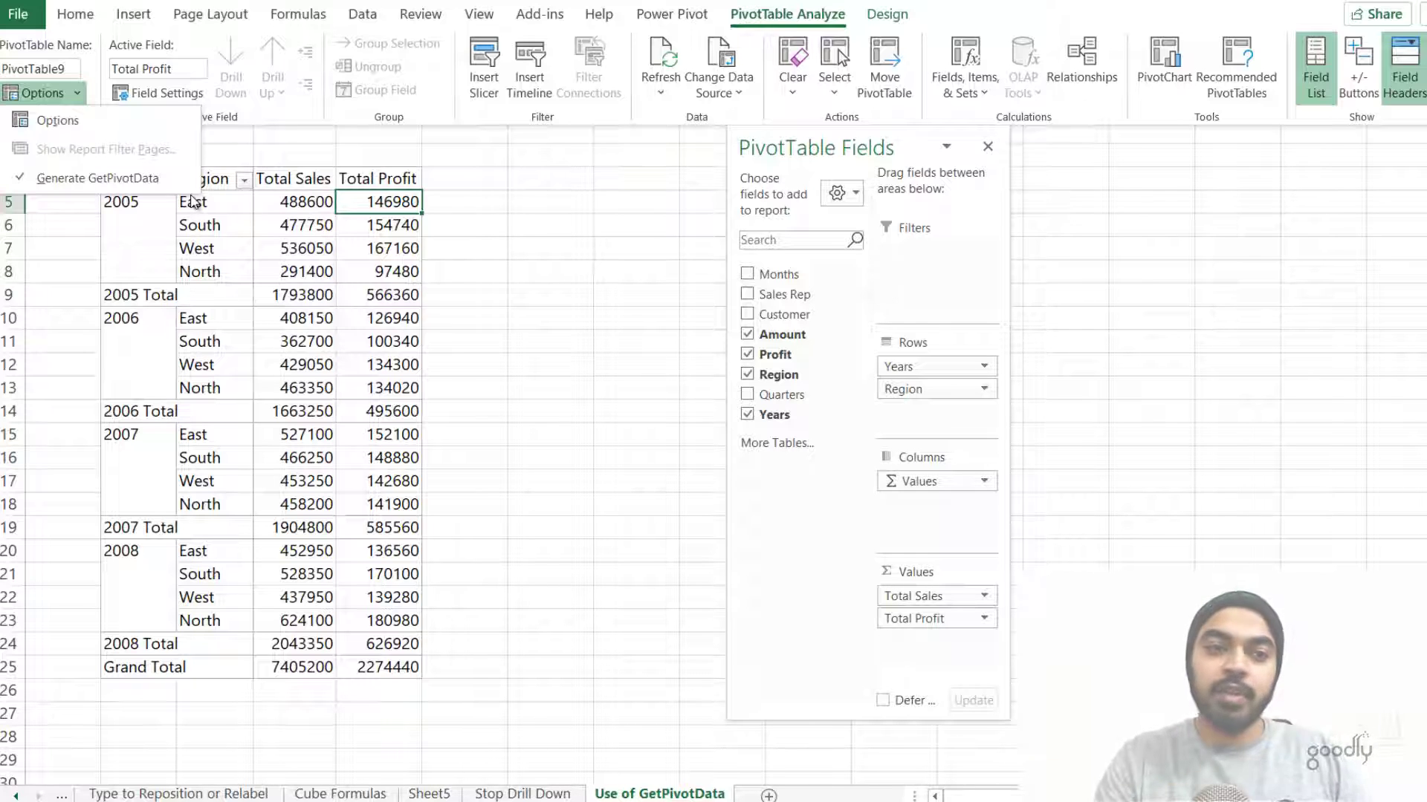
pyautogui.press('Escape')
pyautogui.press('Escape')
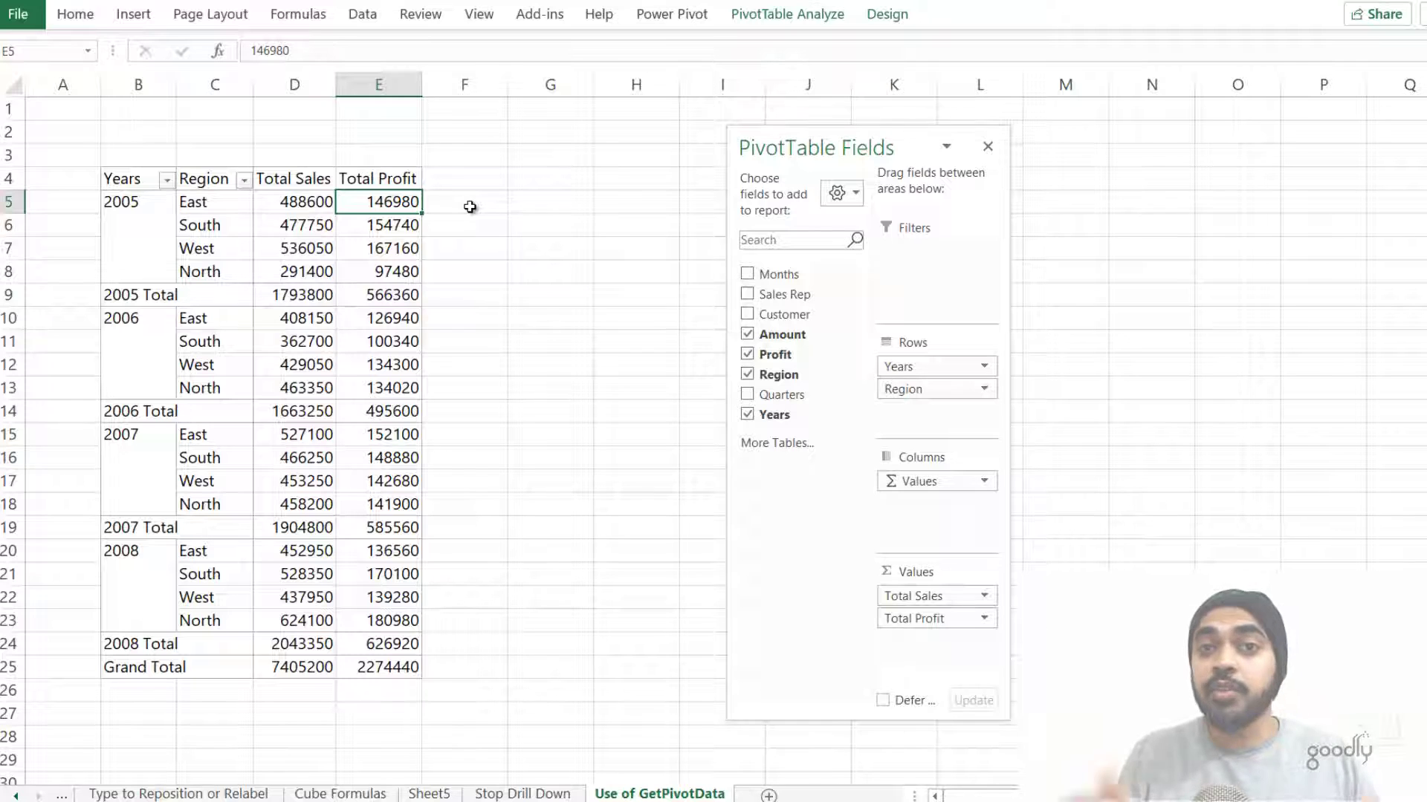
# Enter a GETPIVOTDATA formula in F5 that references the 2005 East Total Profit in E5.
pyautogui.click(470, 206)
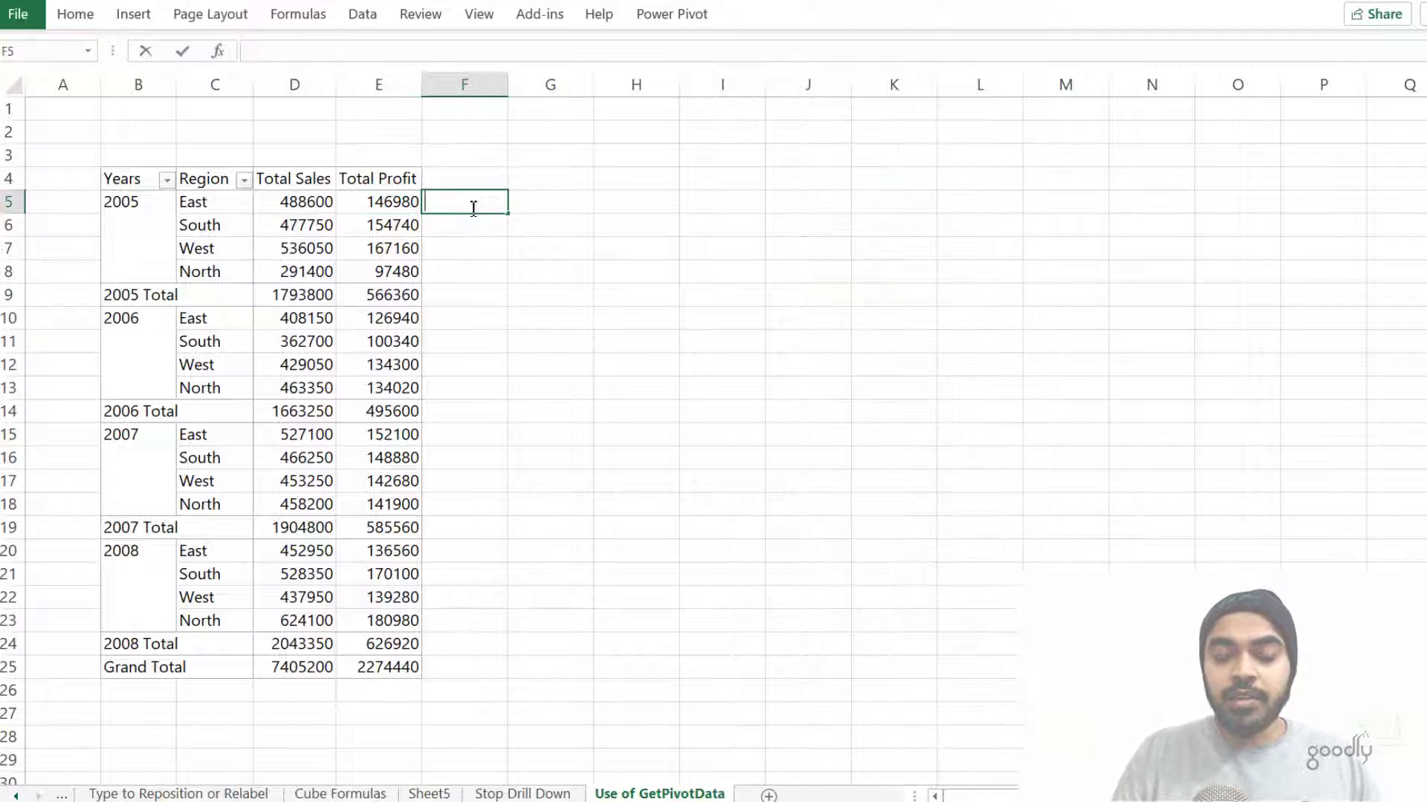
pyautogui.write('=')
pyautogui.press('Left')
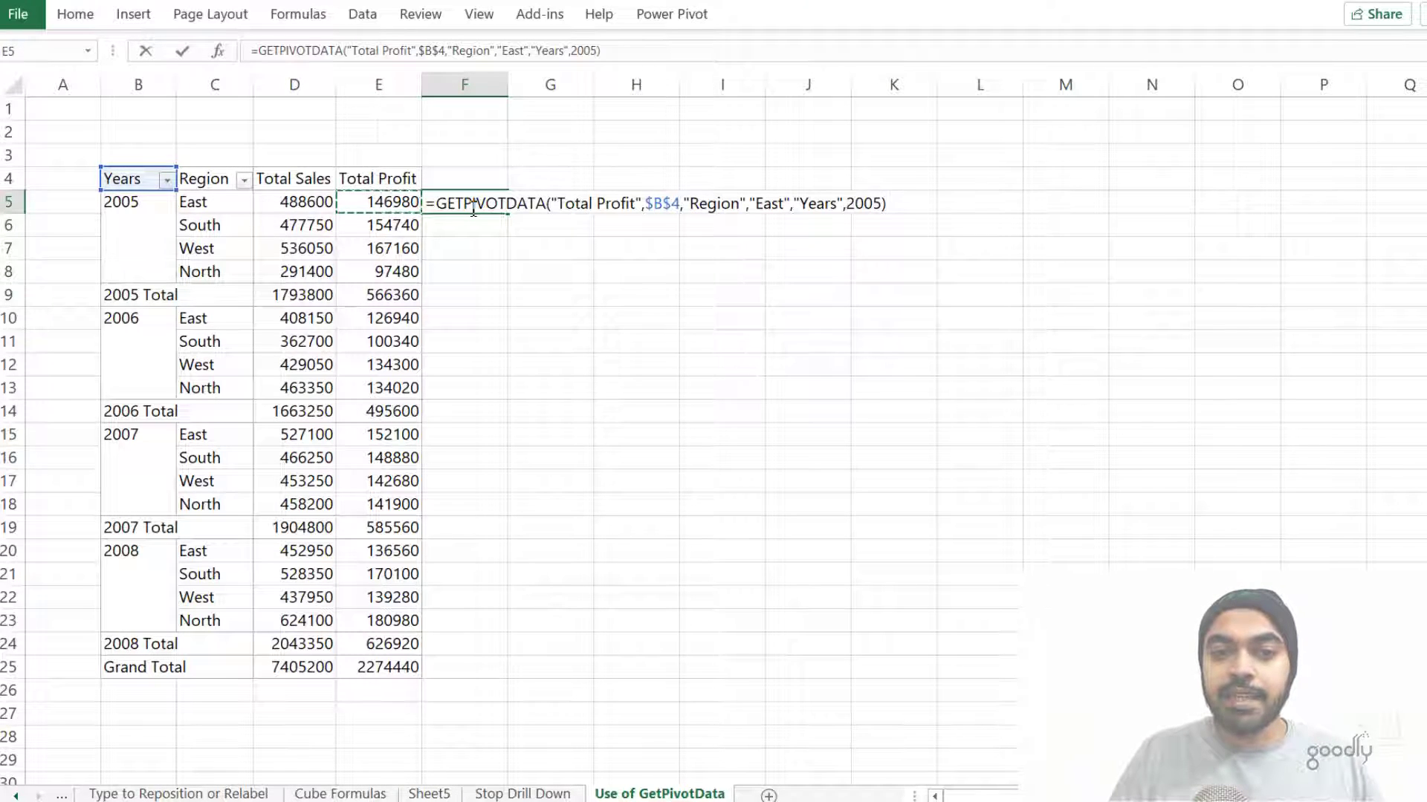
pyautogui.press('Return')
pyautogui.click(472, 205)
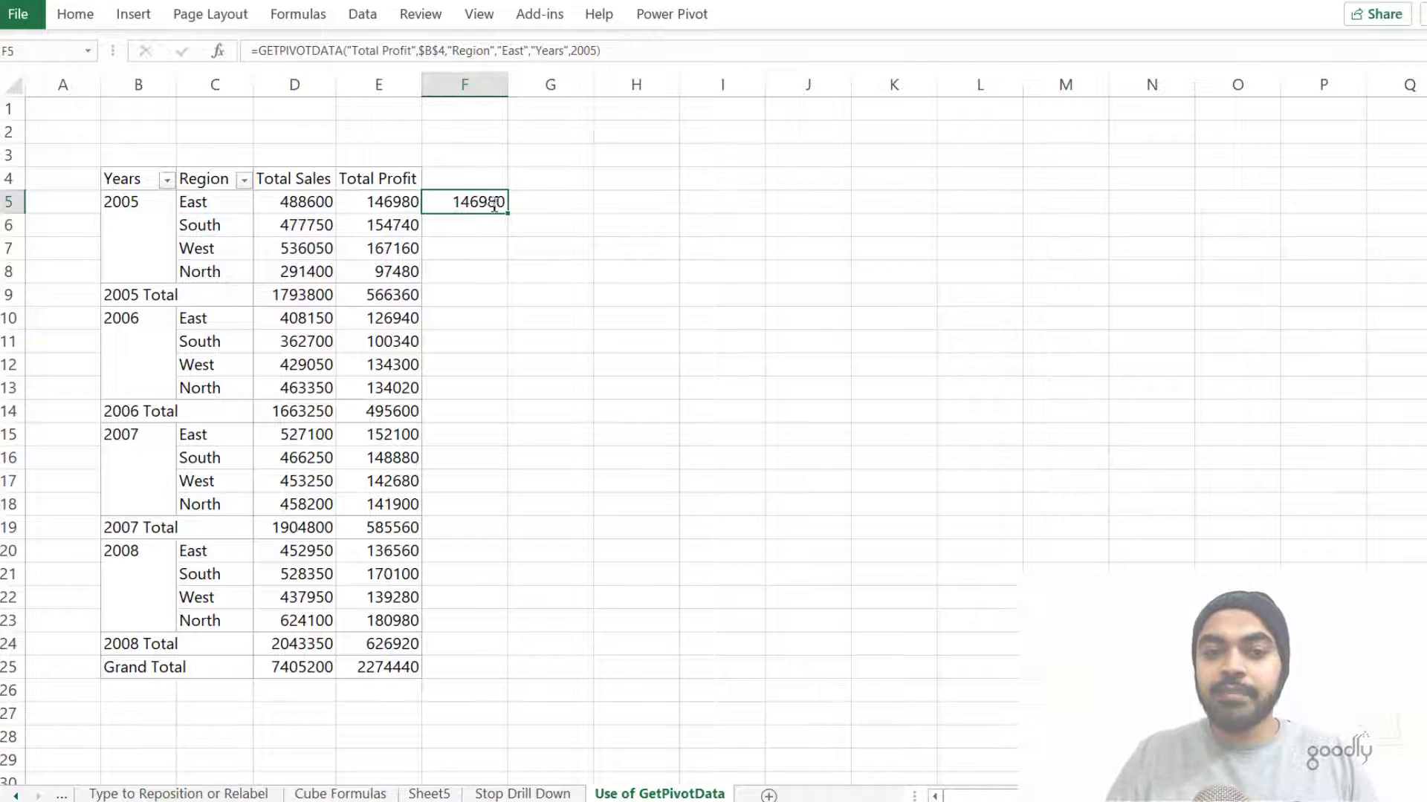
# Examine the arguments of the GETPIVOTDATA formula in F5: data field, pivot table reference, and the Region and Years field-item pairs.
pyautogui.press('F2')
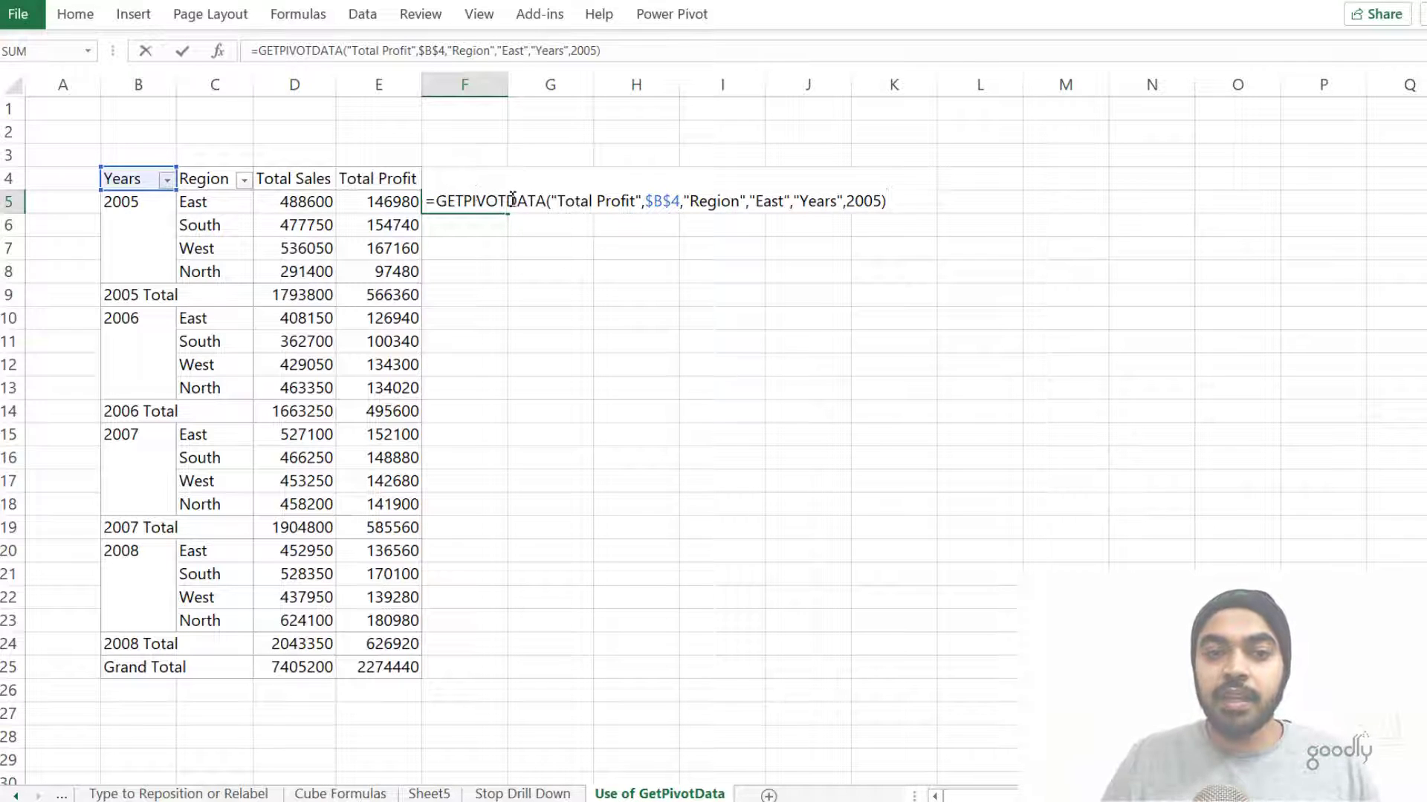
pyautogui.click(562, 200)
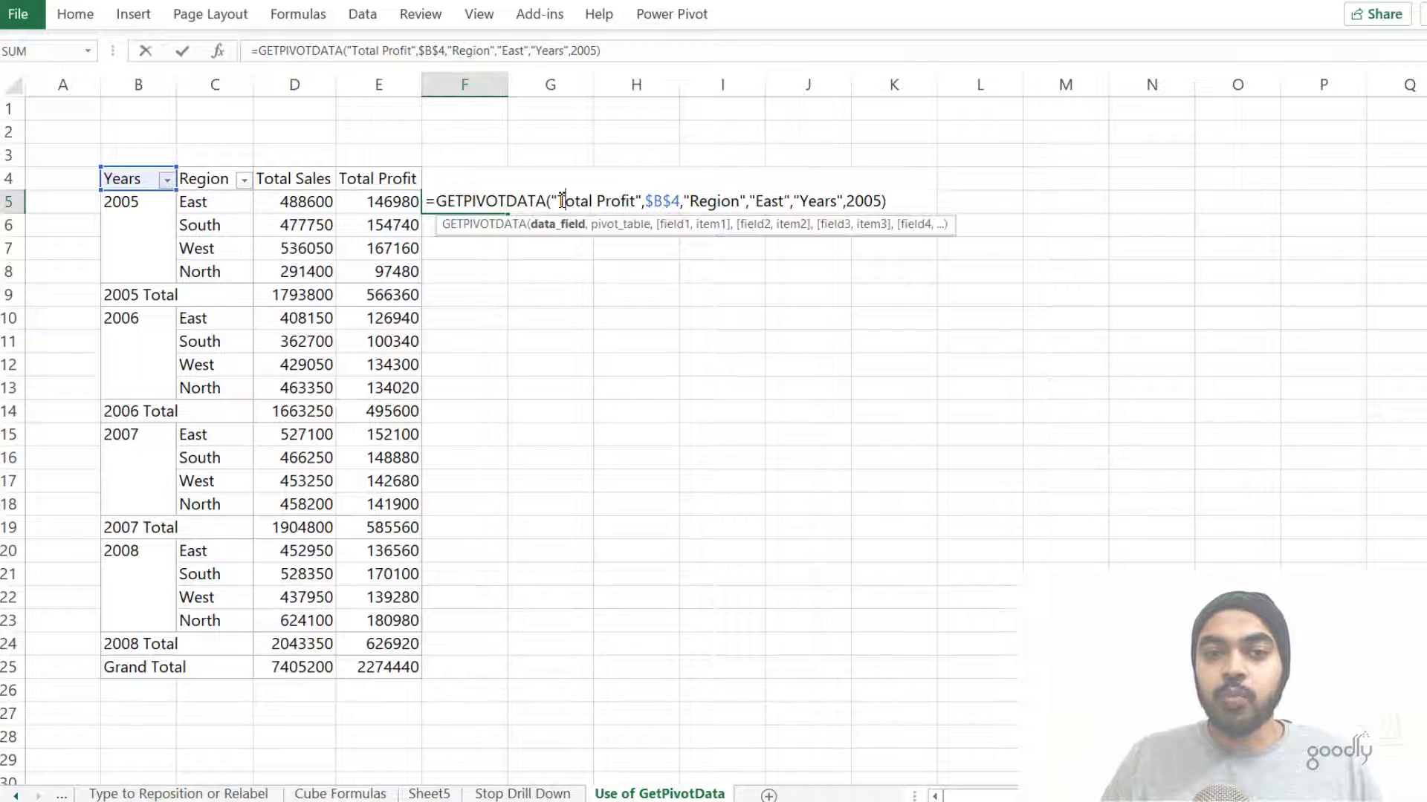
pyautogui.moveTo(561, 200); pyautogui.dragTo(638, 203)
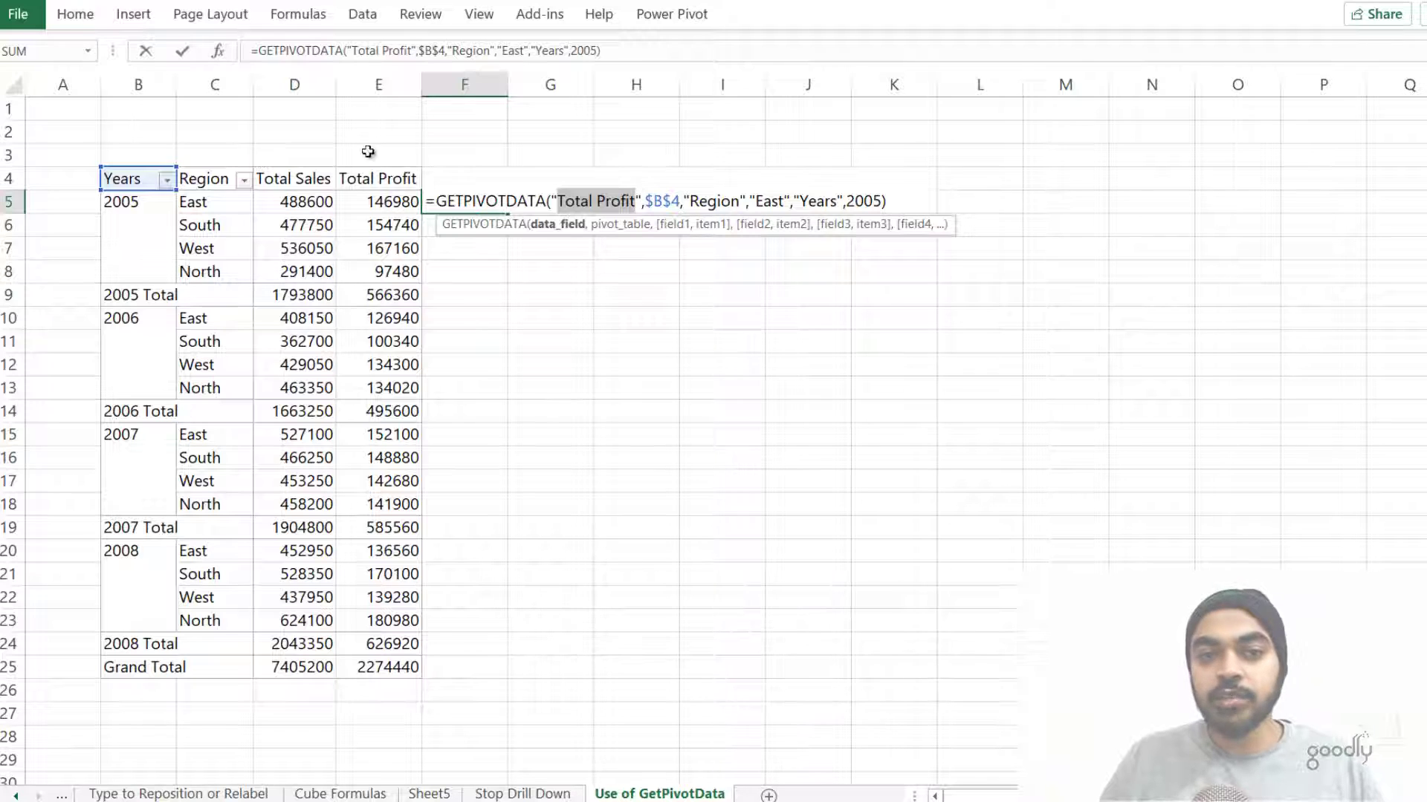
pyautogui.click(657, 202)
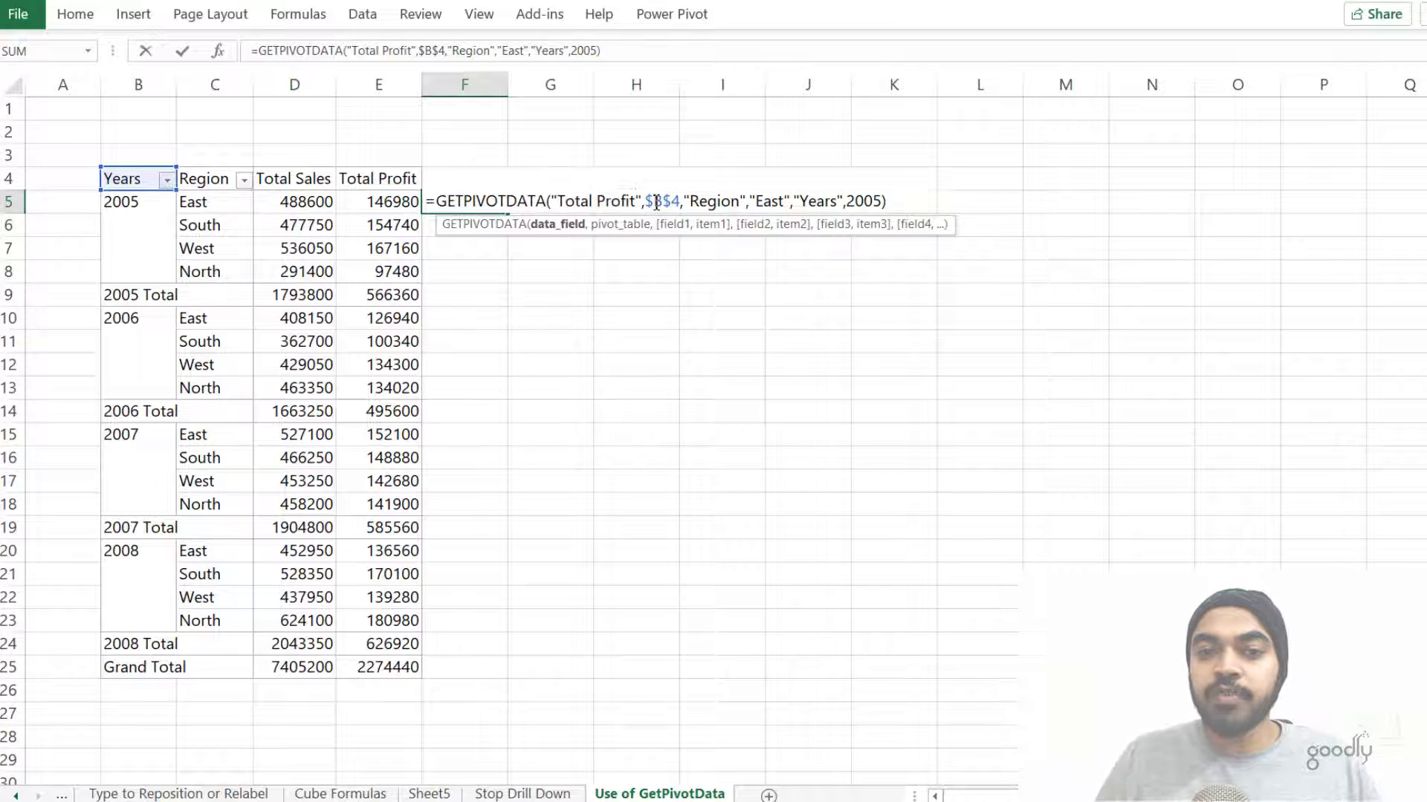
pyautogui.moveTo(679, 202); pyautogui.dragTo(679, 201)
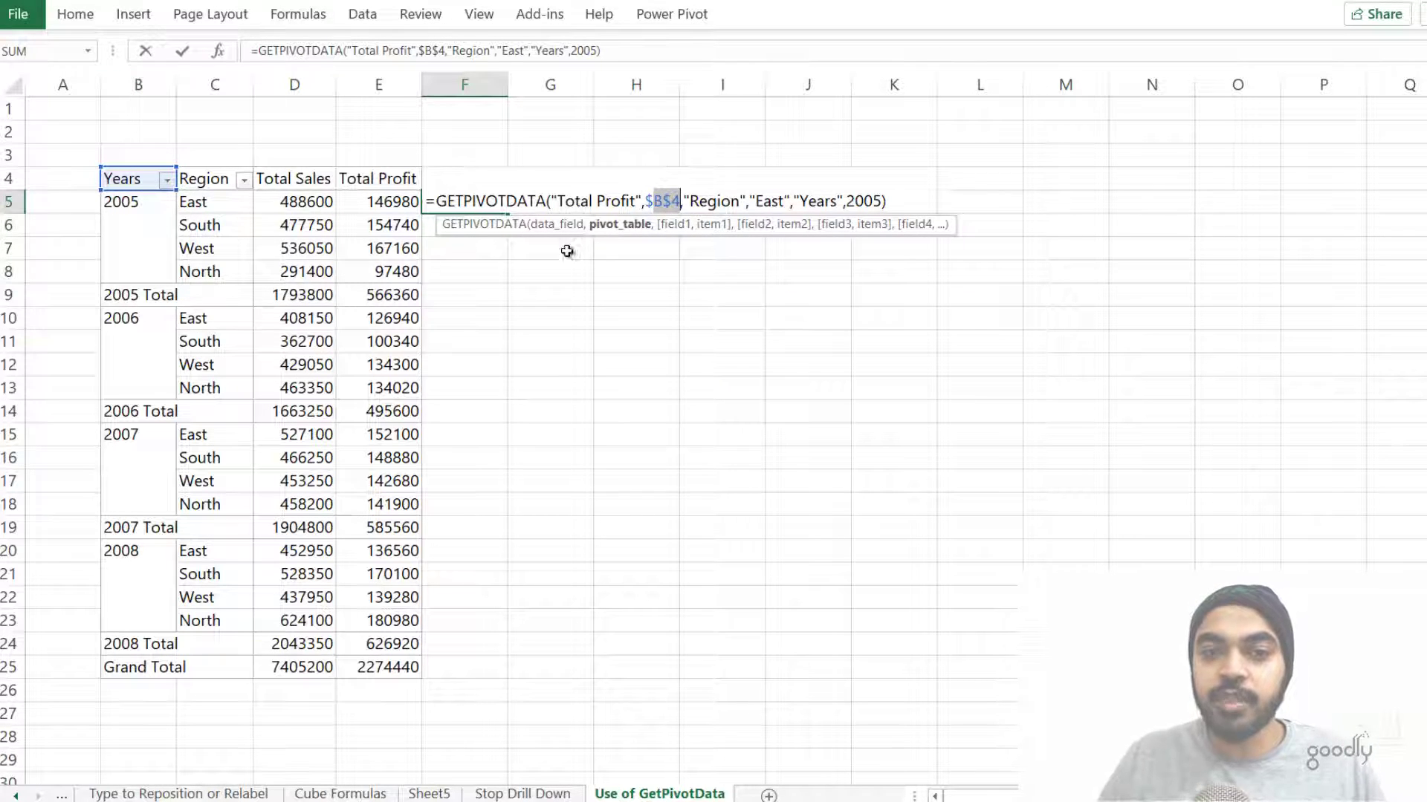
pyautogui.click(723, 201)
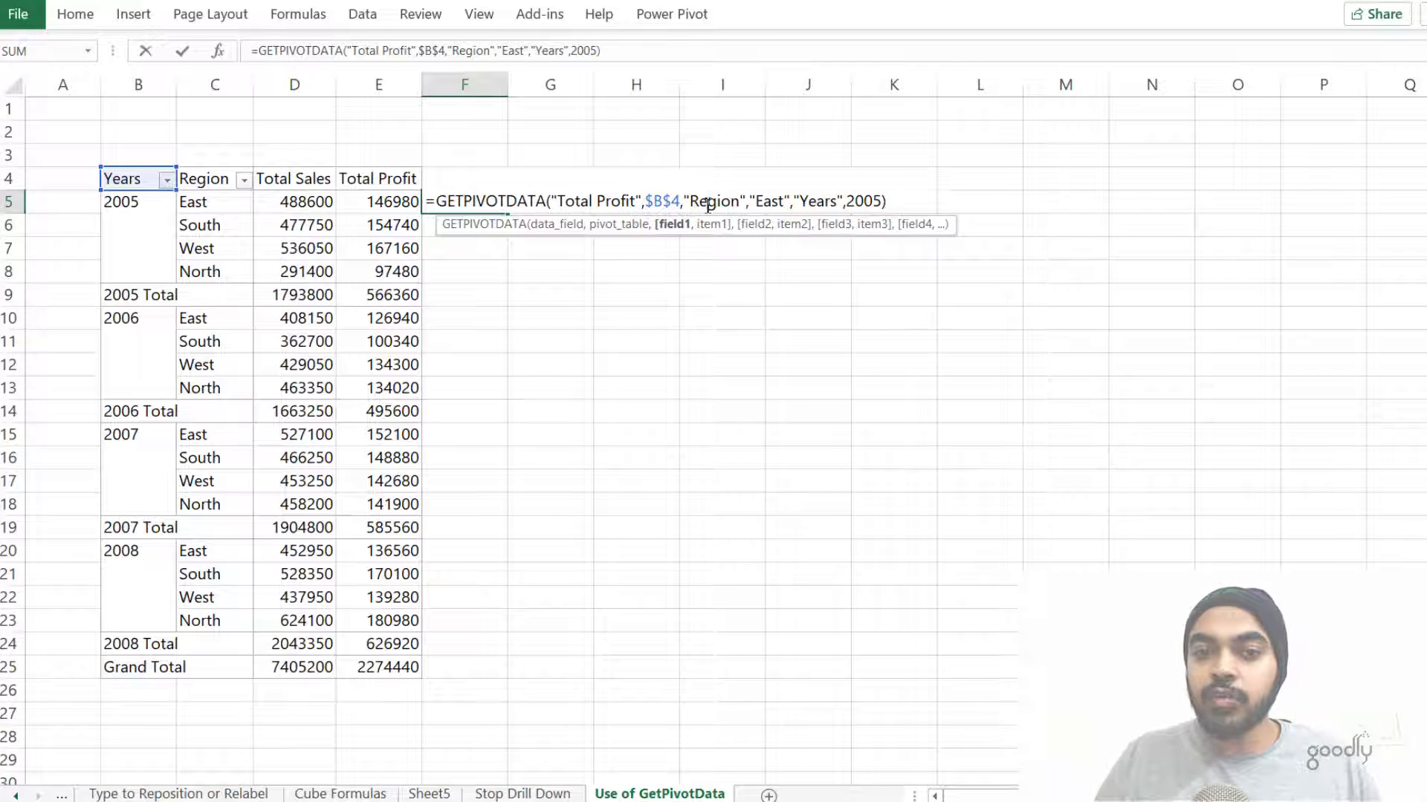
pyautogui.doubleClick(773, 201)
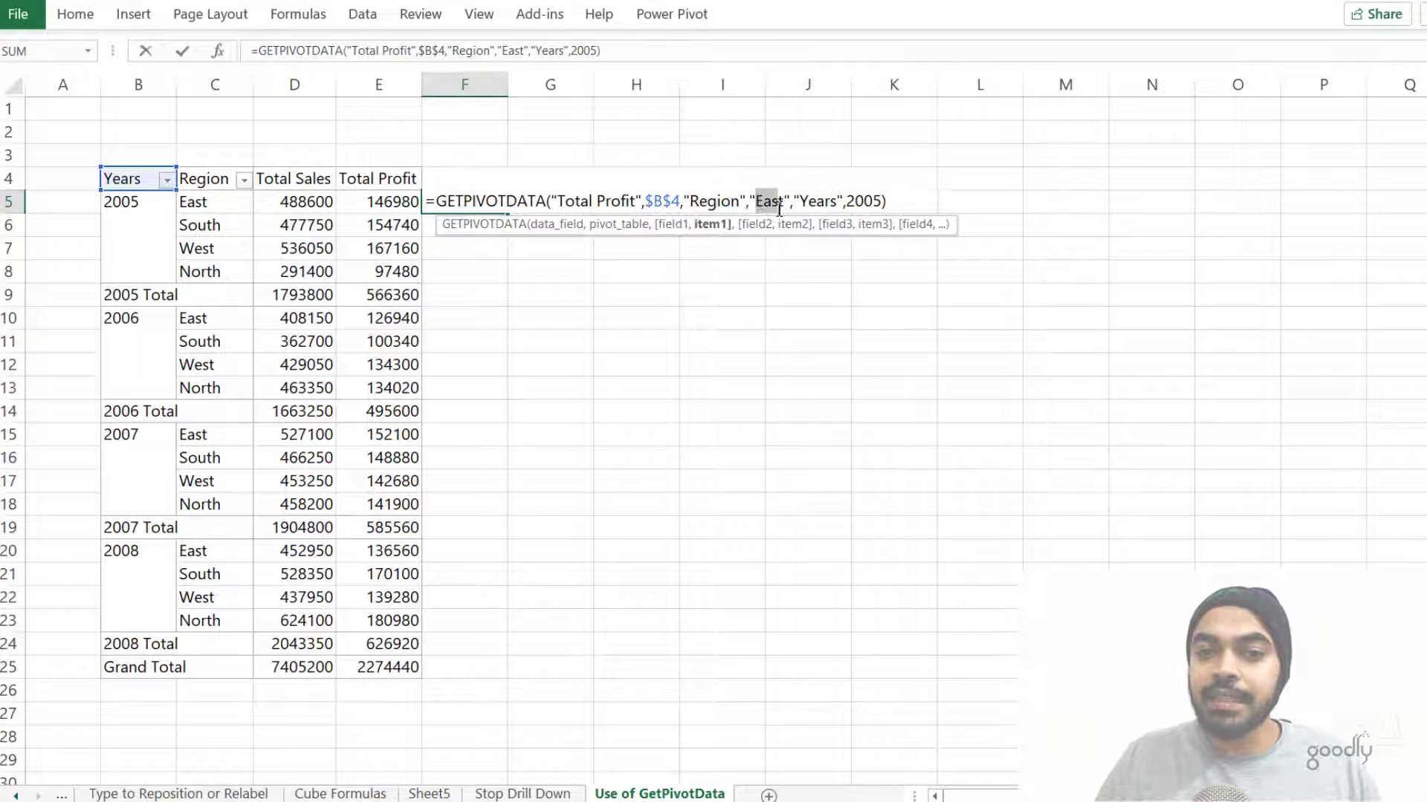
pyautogui.click(827, 202)
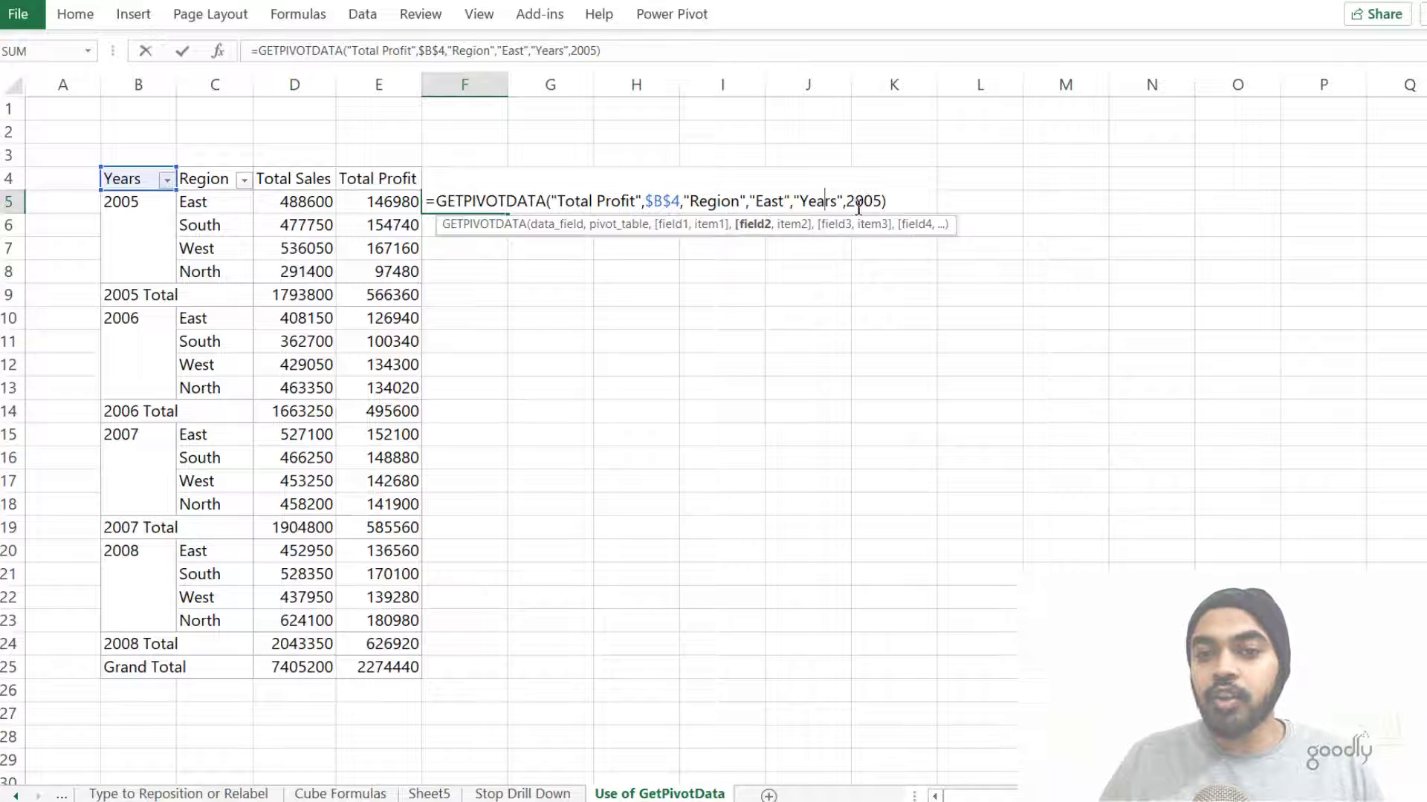
pyautogui.doubleClick(854, 202)
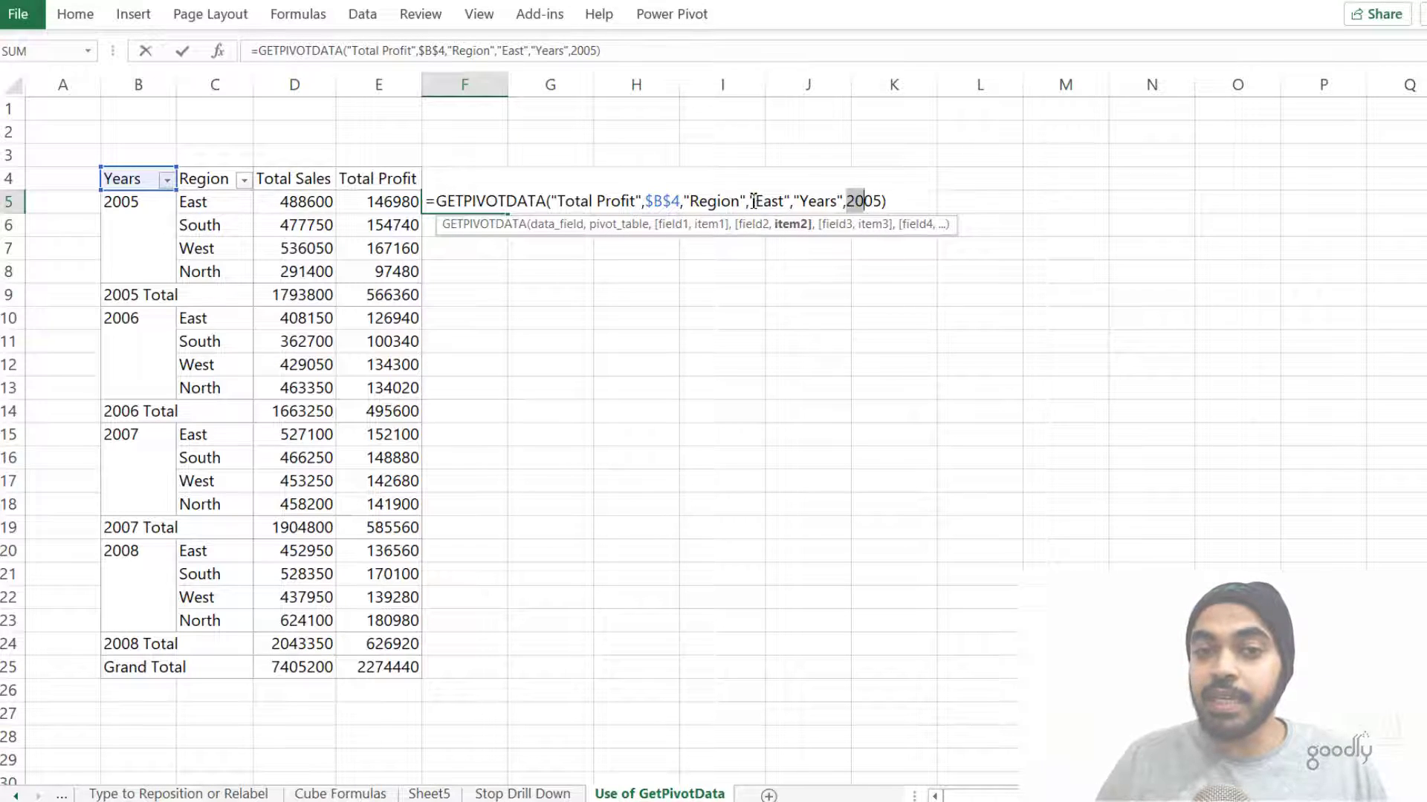
# Replace the "East" and 2005 items in the F5 GETPIVOTDATA formula with references to cells C5 and B5.
pyautogui.moveTo(753, 200); pyautogui.dragTo(790, 203)
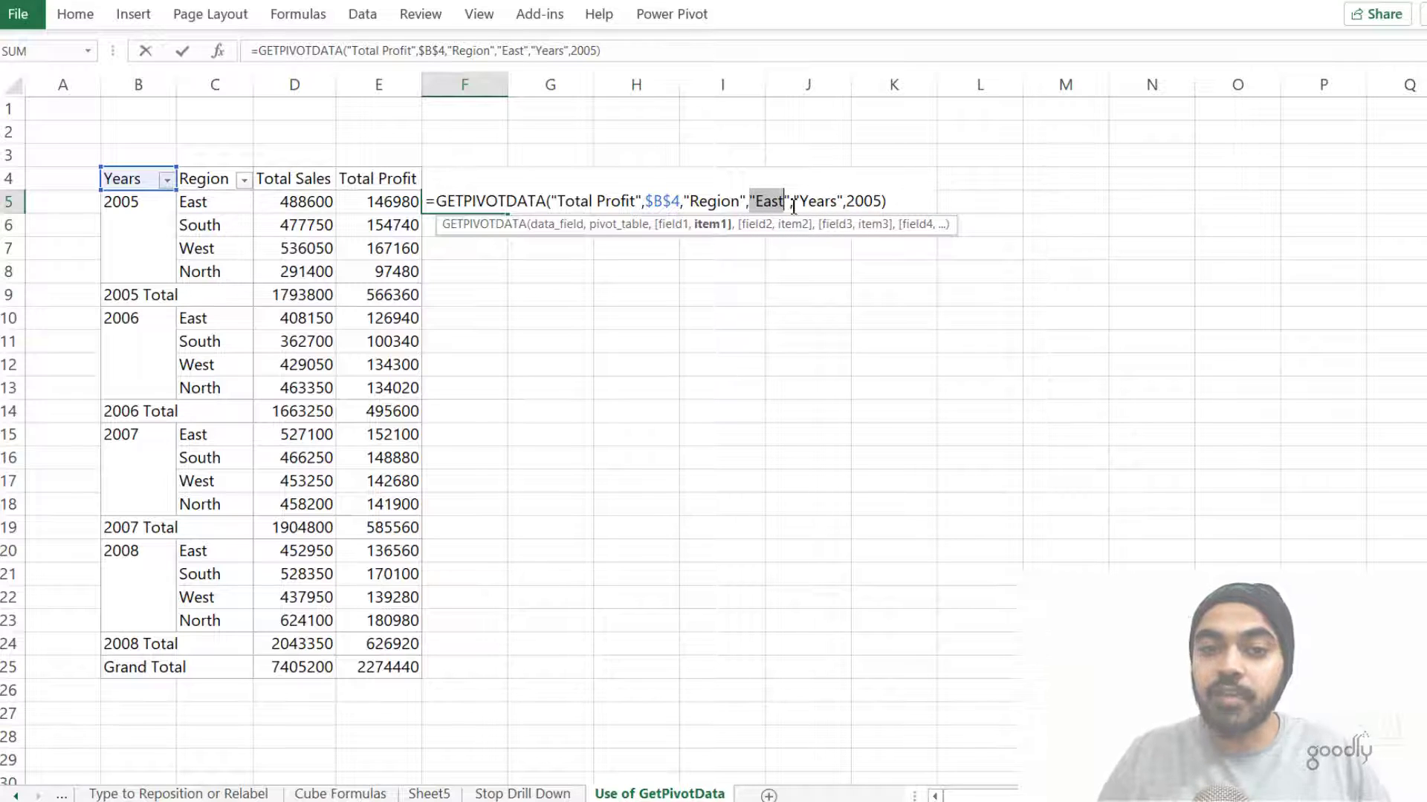
pyautogui.press('Delete')
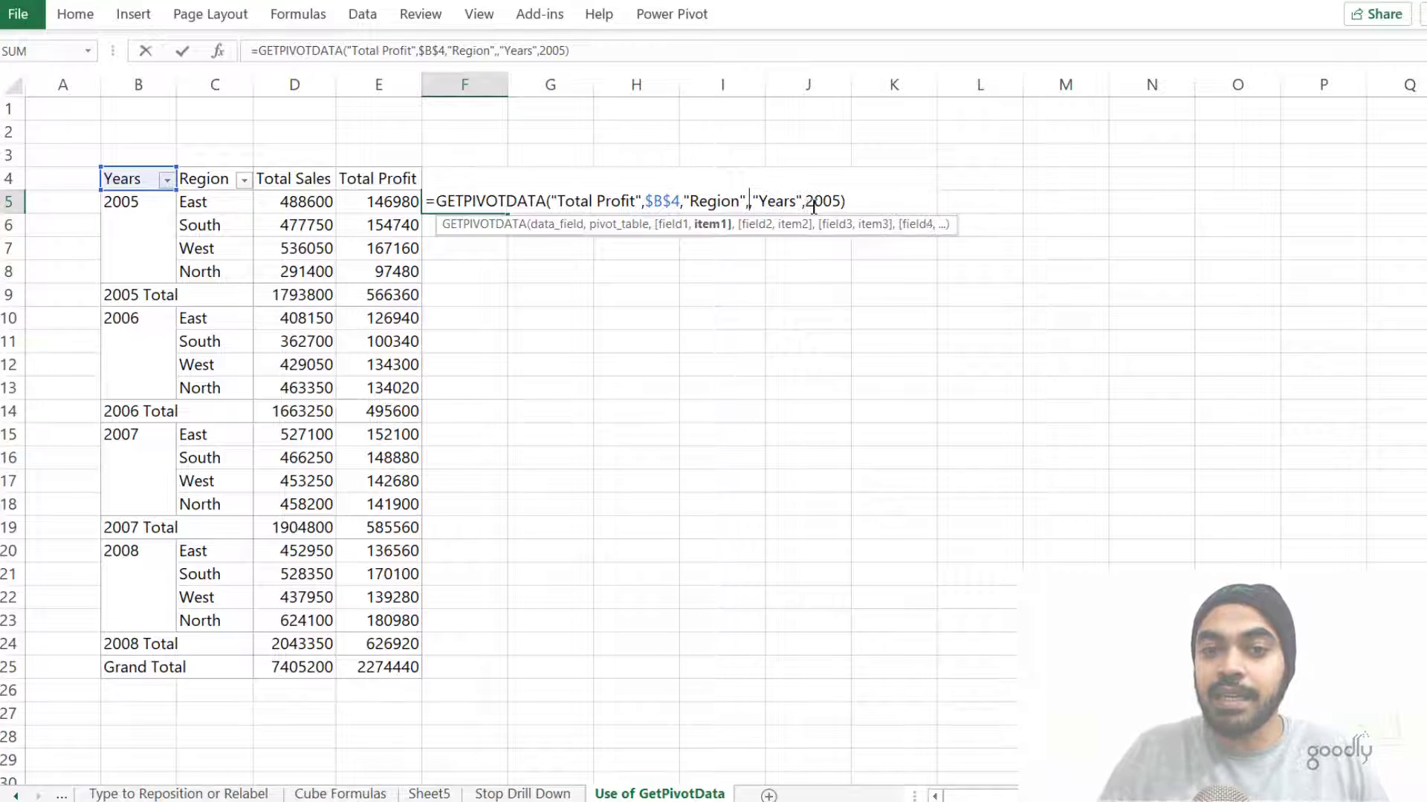
pyautogui.click(217, 202)
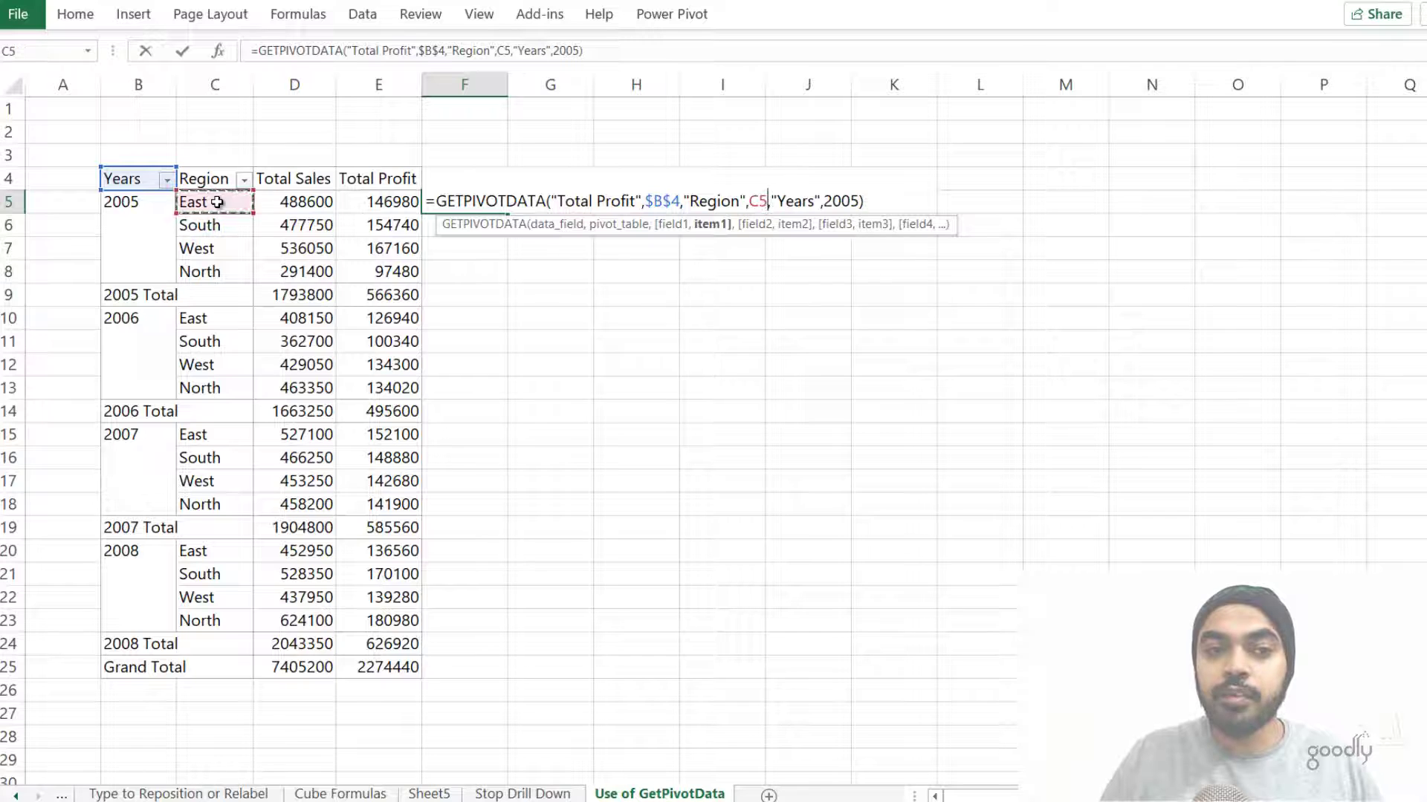
pyautogui.moveTo(824, 206); pyautogui.dragTo(864, 205)
pyautogui.click(826, 206)
pyautogui.press('BackSpace')
pyautogui.press('BackSpace')
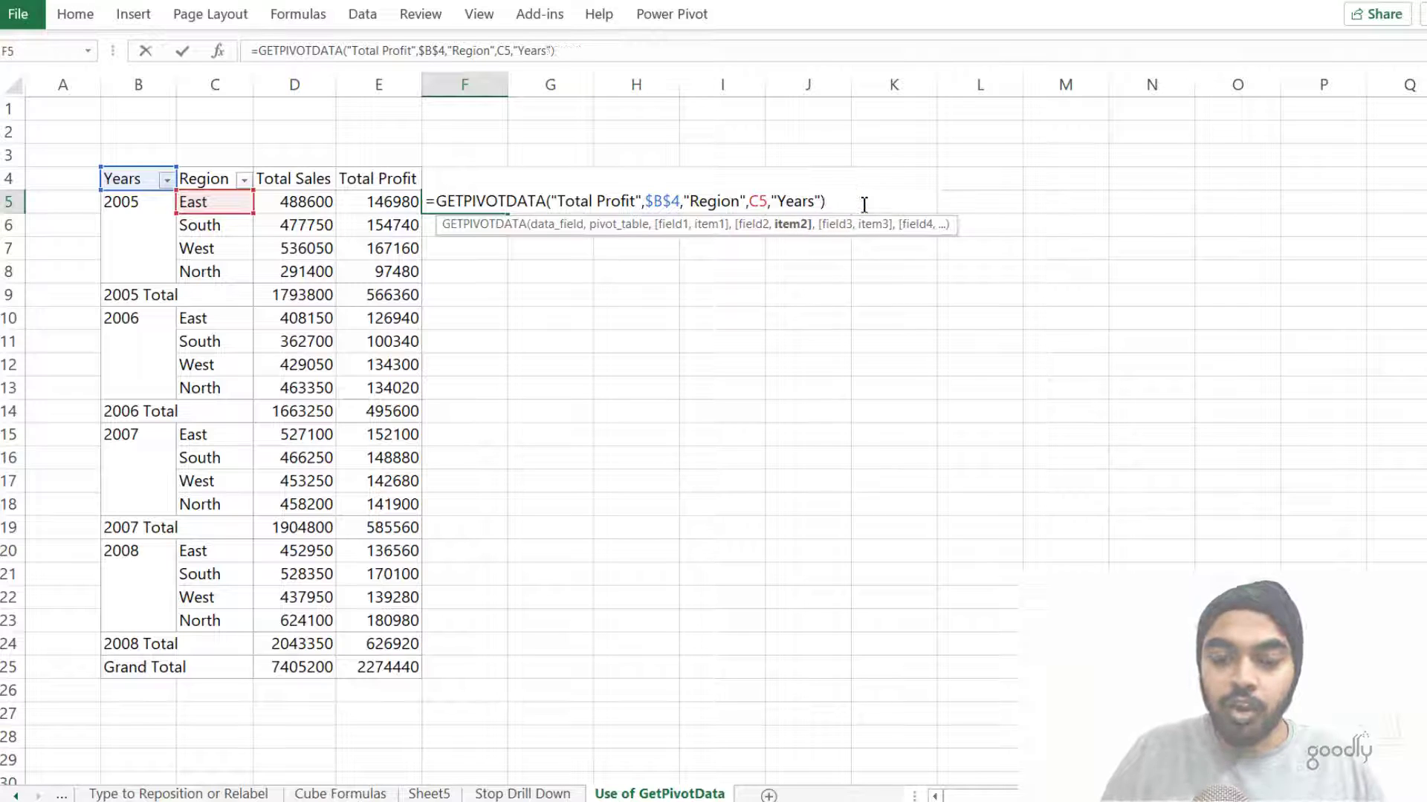
pyautogui.click(138, 207)
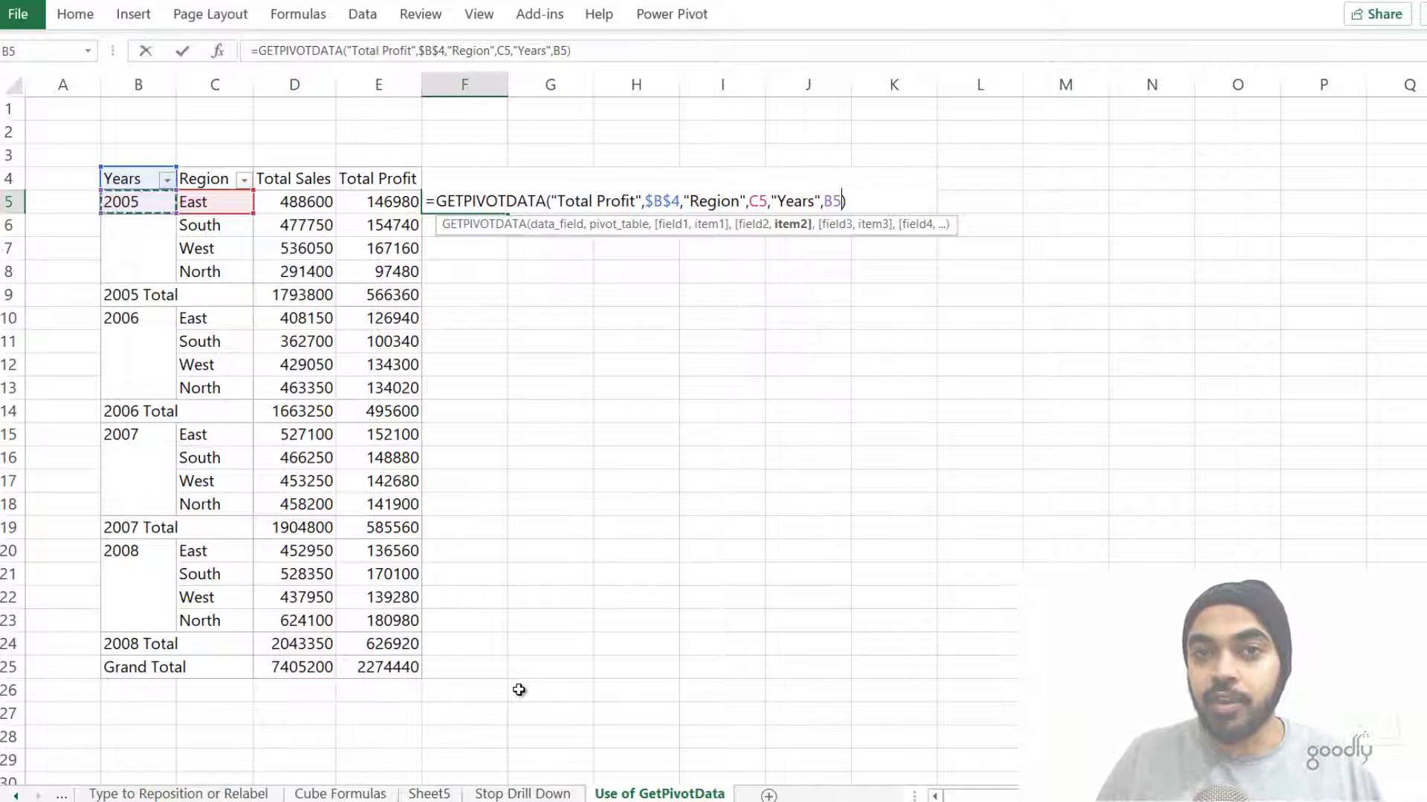
pyautogui.hotkey('ctrl', 'Return')
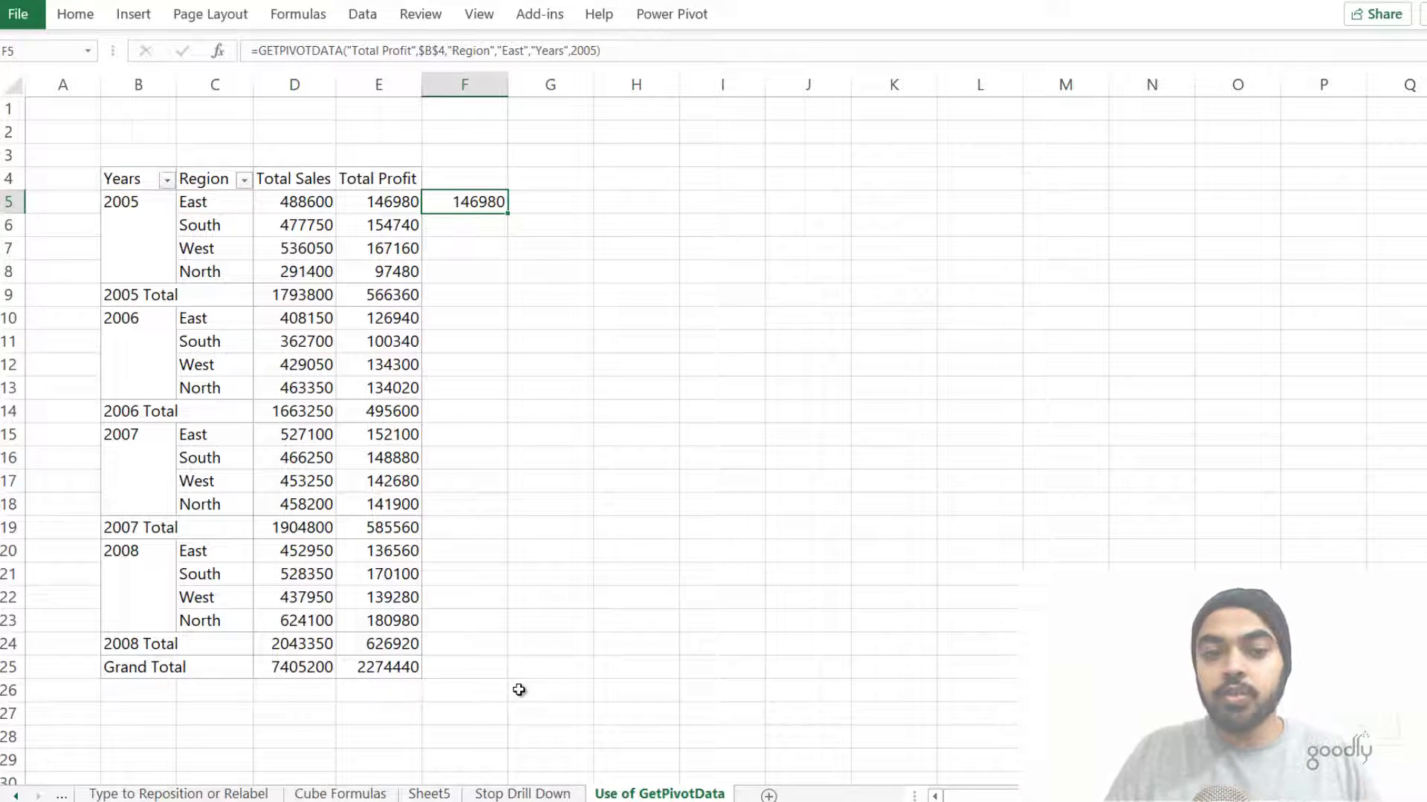
# Clear the formula in F5 and delete the block of empty columns between the pivot table and the yearly Sales report.
pyautogui.press('Delete')
pyautogui.hotkey('ctrl', 'space')
pyautogui.hotkey('shift', 'Right')
pyautogui.hotkey('shift', 'Right')
pyautogui.hotkey('shift', 'Right')
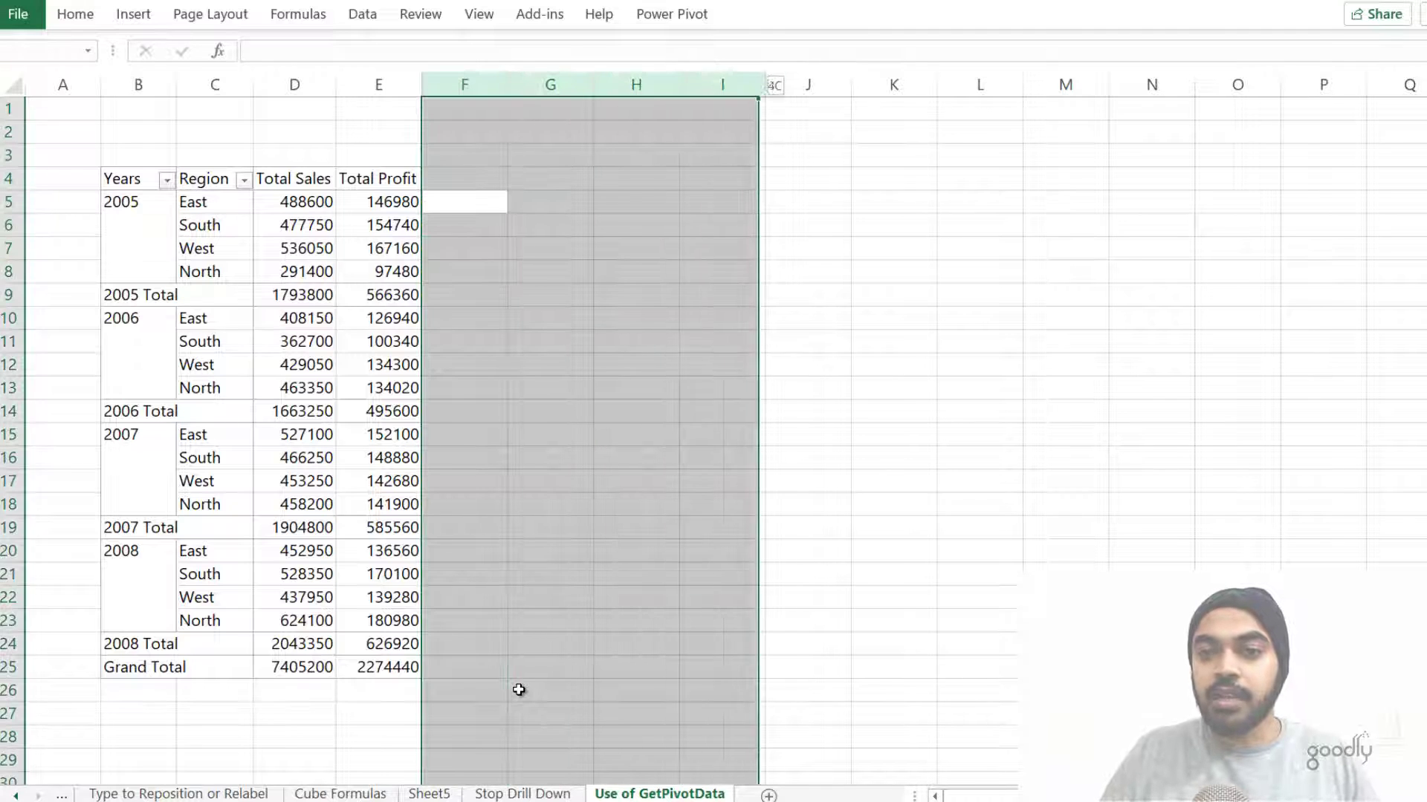
pyautogui.hotkey('shift', 'Right')
pyautogui.hotkey('shift', 'Right')
pyautogui.hotkey('shift', 'Right')
pyautogui.hotkey('shift', 'Right')
pyautogui.hotkey('shift', 'Right')
pyautogui.hotkey('shift', 'Right')
pyautogui.hotkey('shift', 'Right')
pyautogui.hotkey('ctrl', '-')
pyautogui.press('Left')
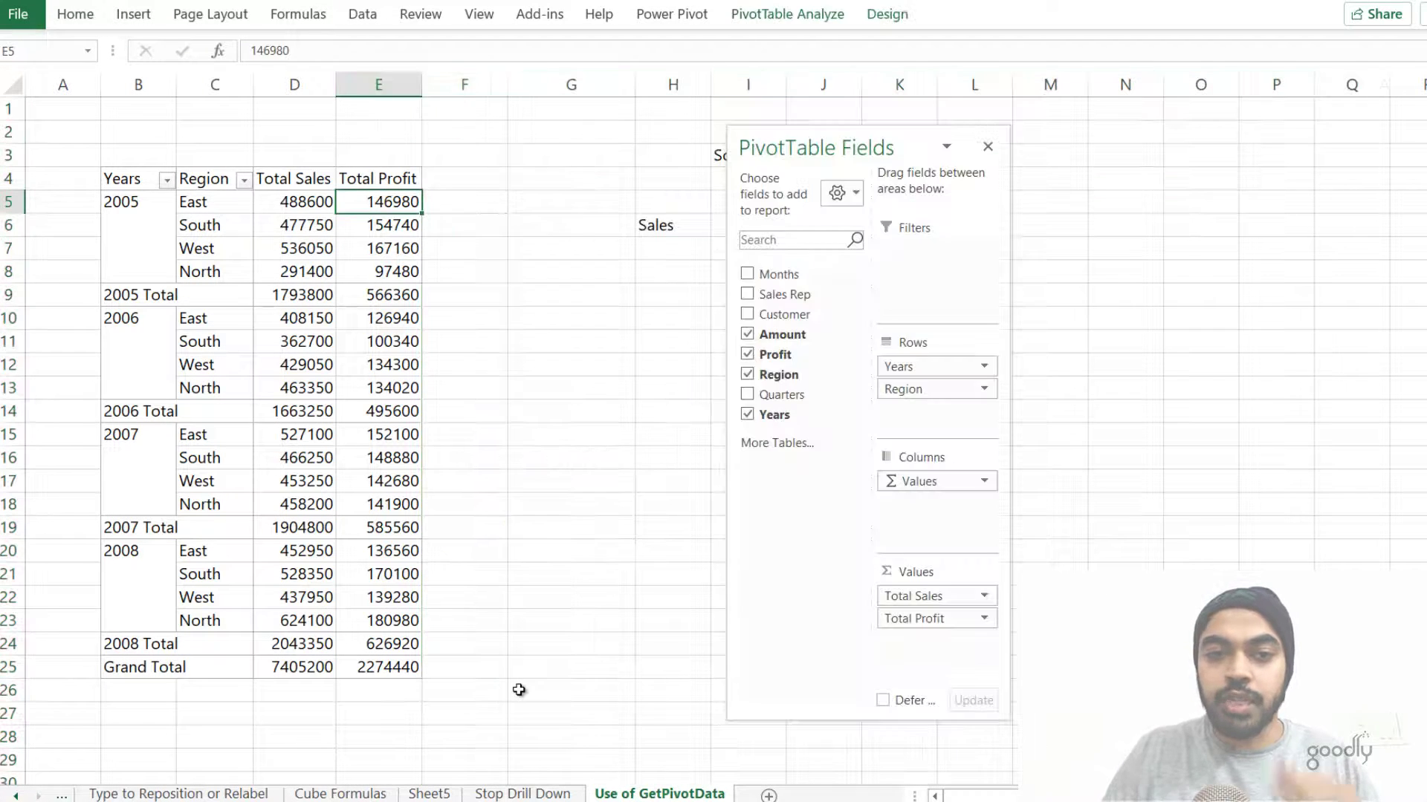
pyautogui.press('Right')
# Check the region choices available in cell I3 and pick South.
pyautogui.click(773, 156)
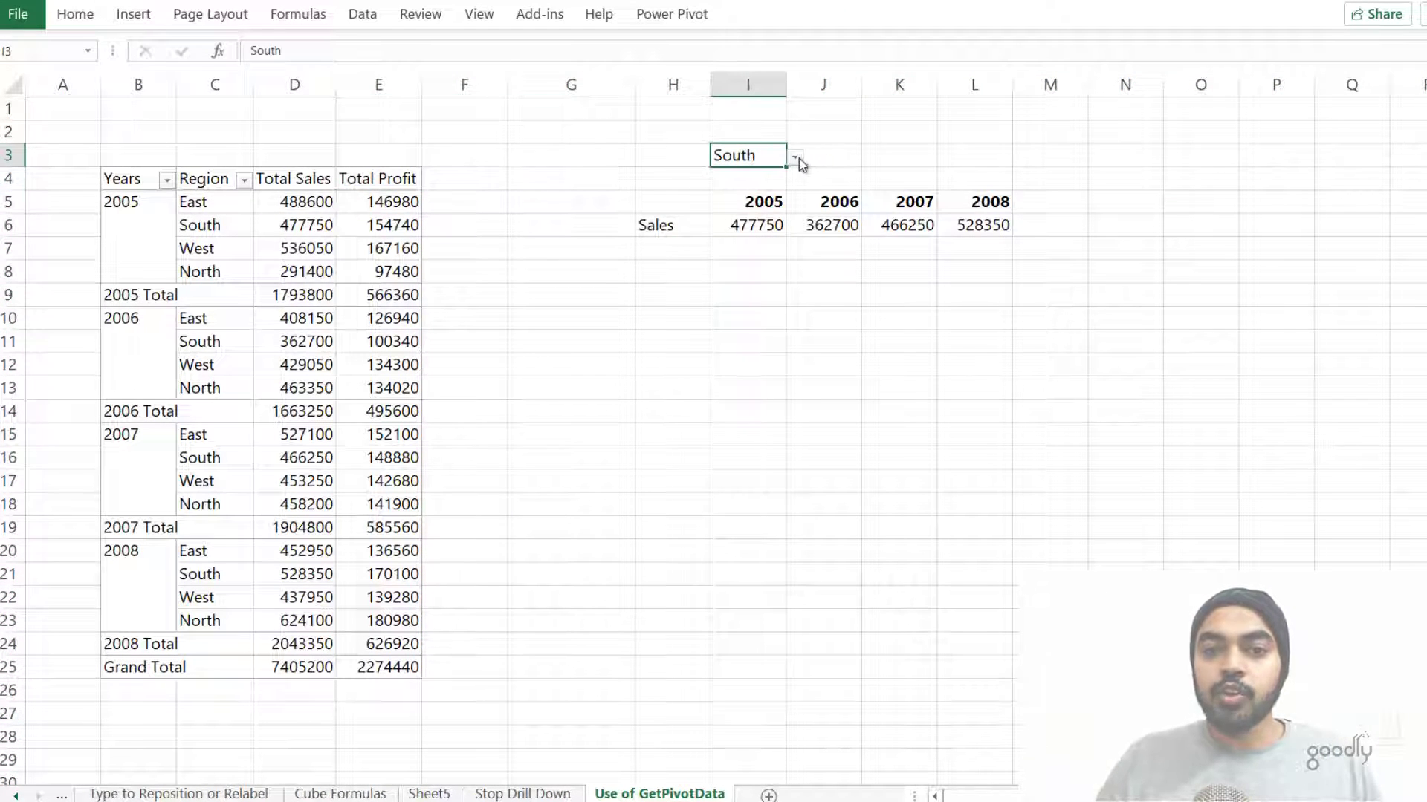
pyautogui.click(795, 157)
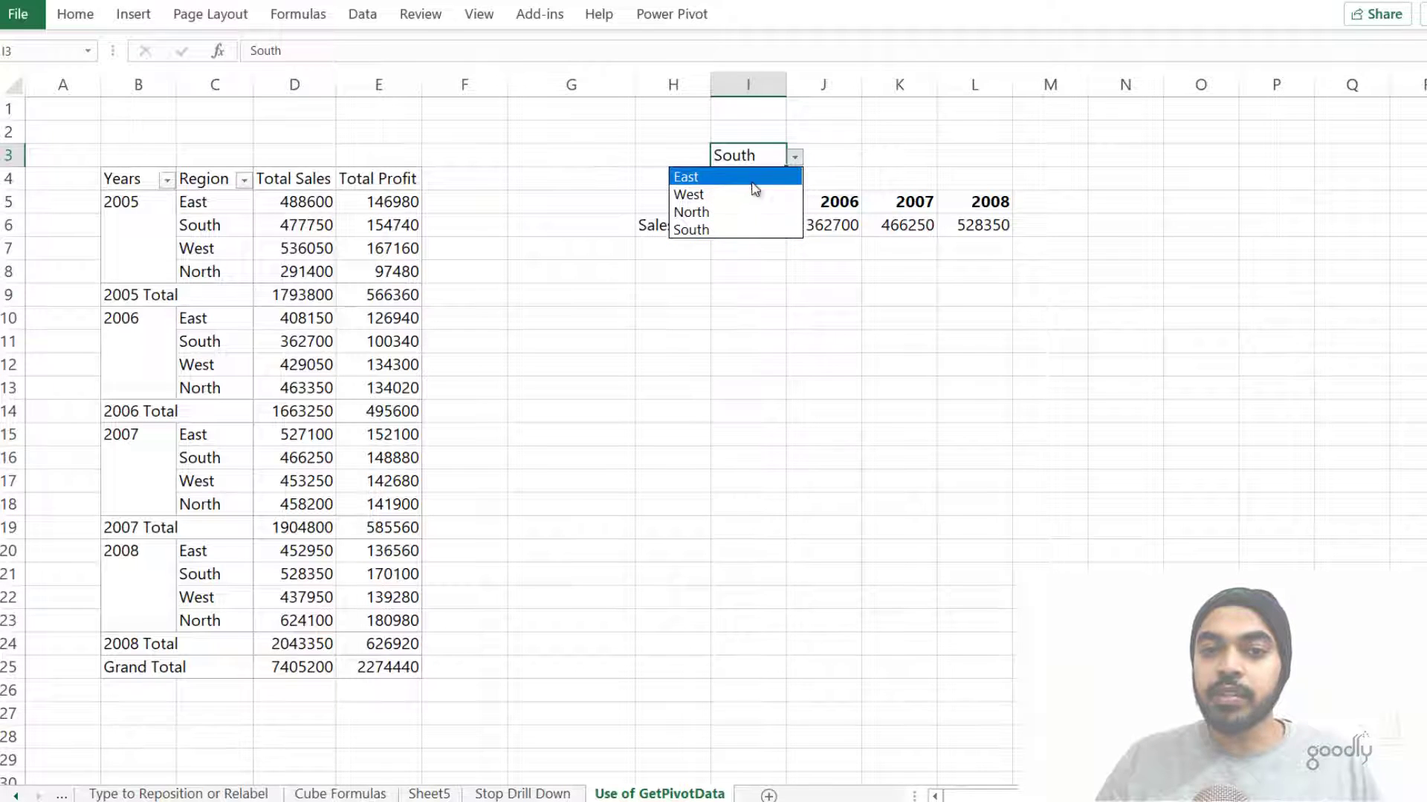
pyautogui.click(729, 229)
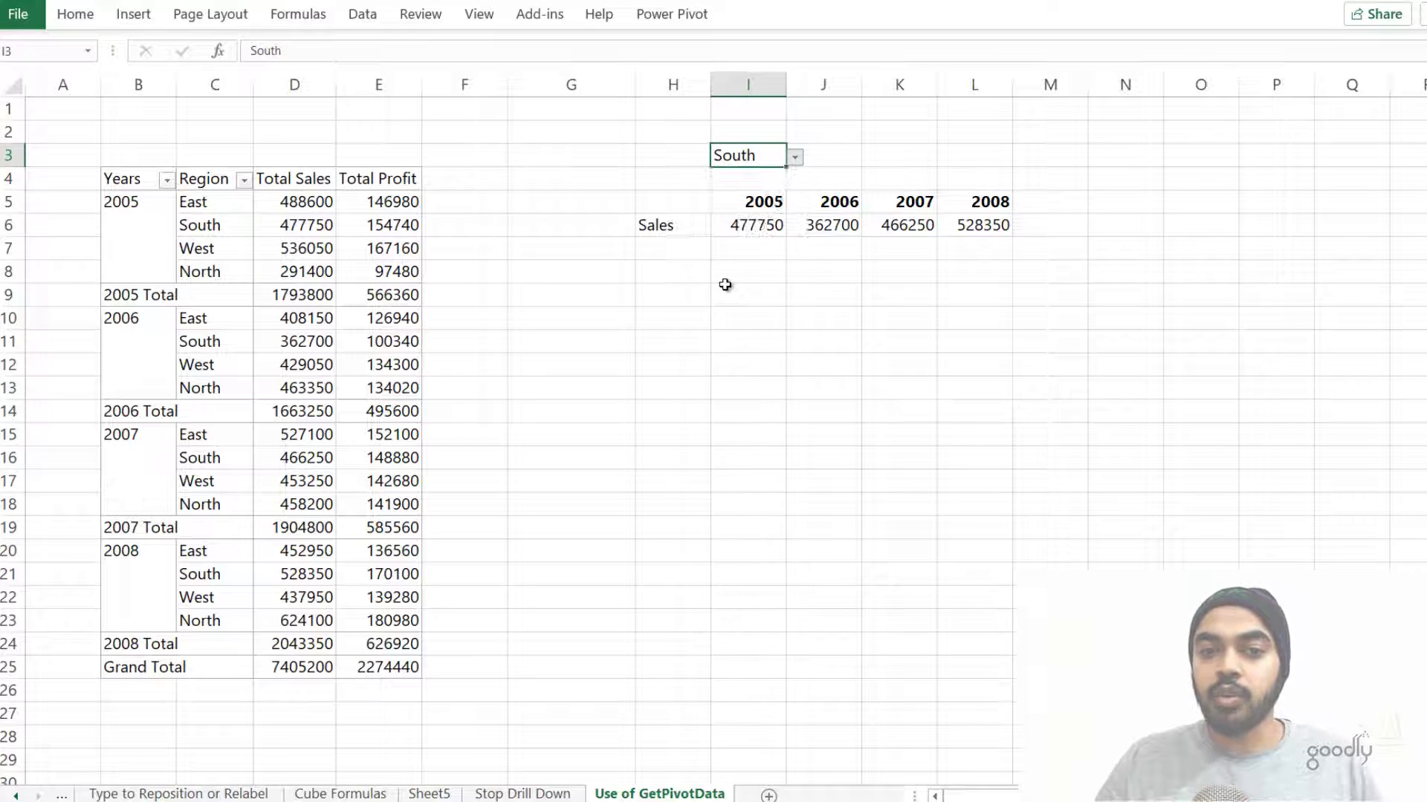
# Examine the GETPIVOTDATA formula in I6, including its Total Sales data field, pivot table reference and Years item reference.
pyautogui.click(768, 225)
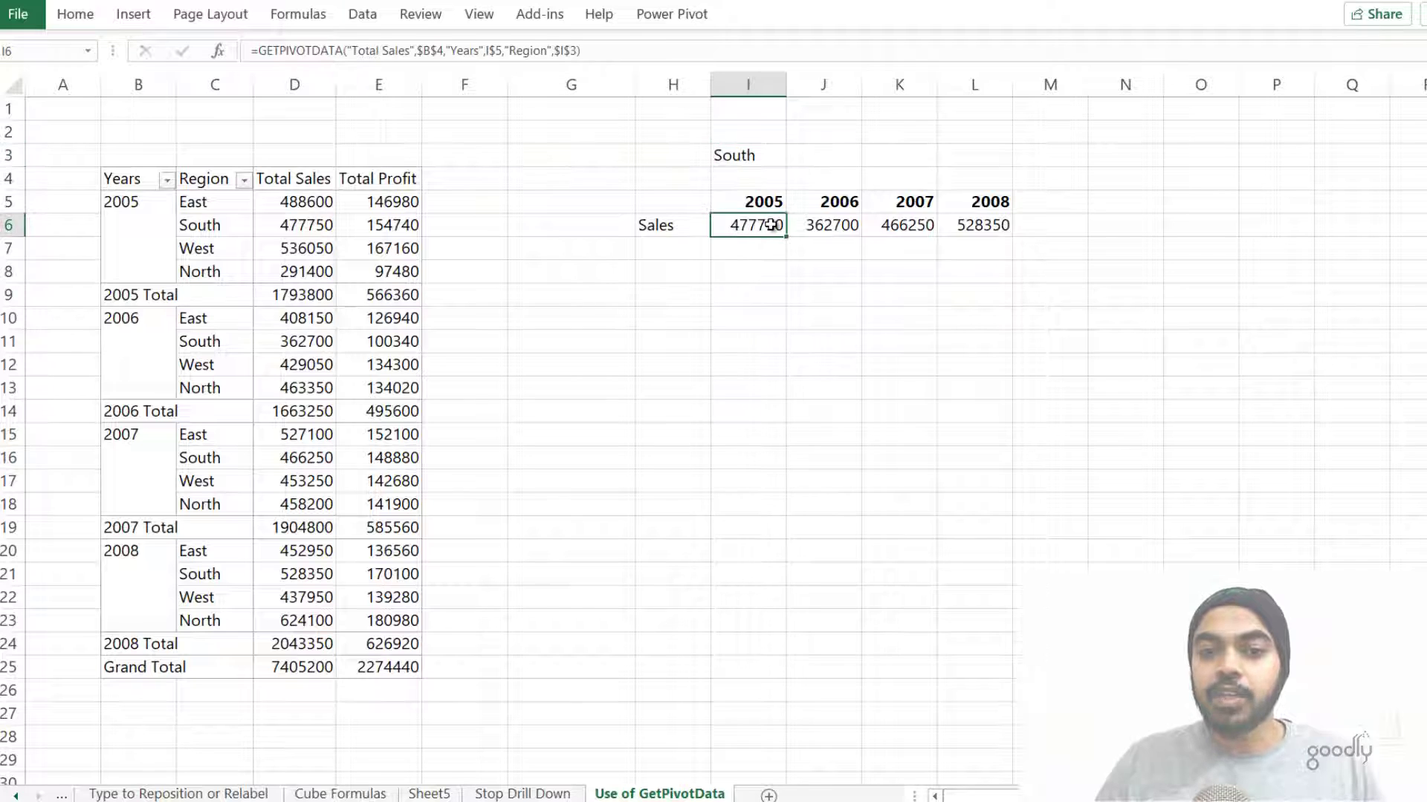
pyautogui.doubleClick(767, 226)
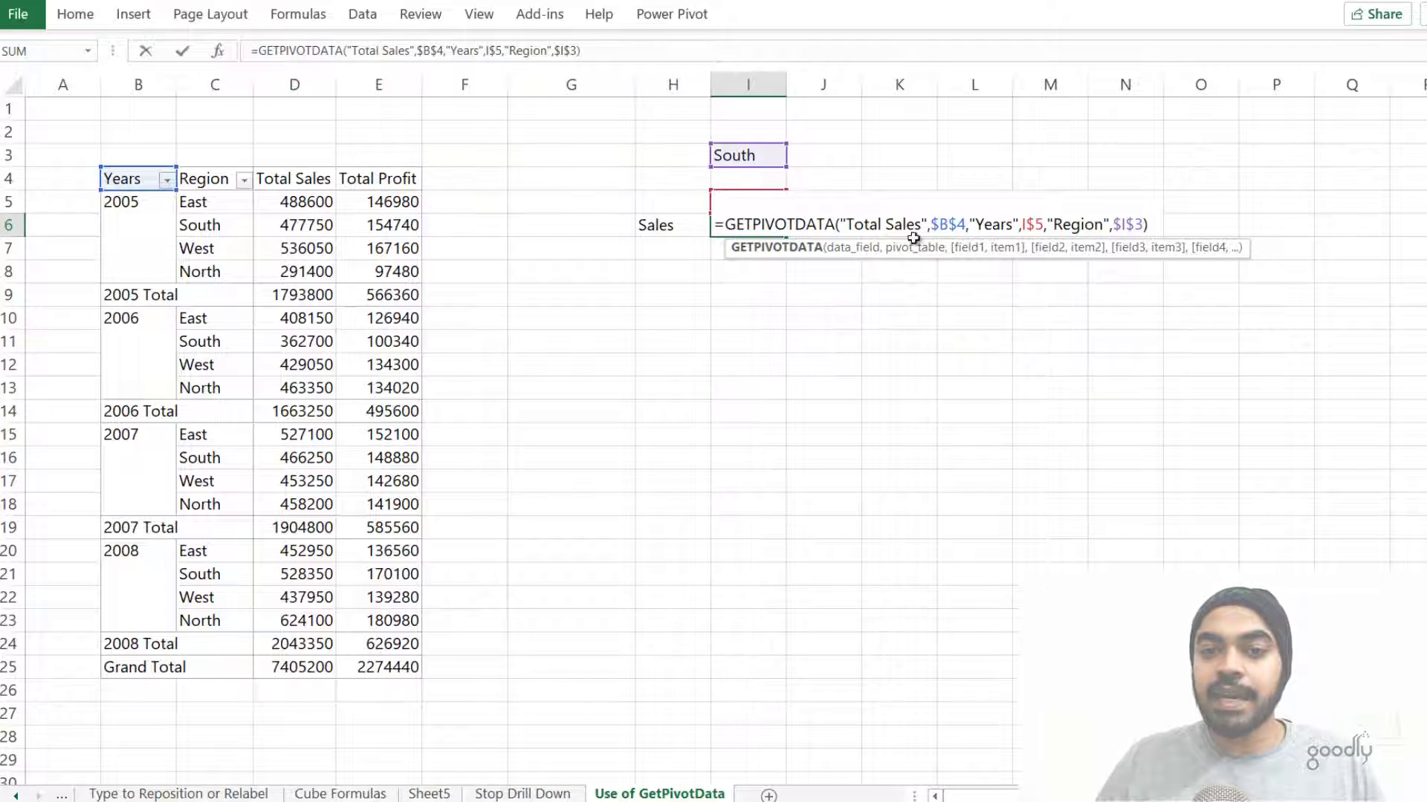
pyautogui.moveTo(854, 225); pyautogui.dragTo(1007, 217)
pyautogui.click(945, 227)
pyautogui.click(1035, 228)
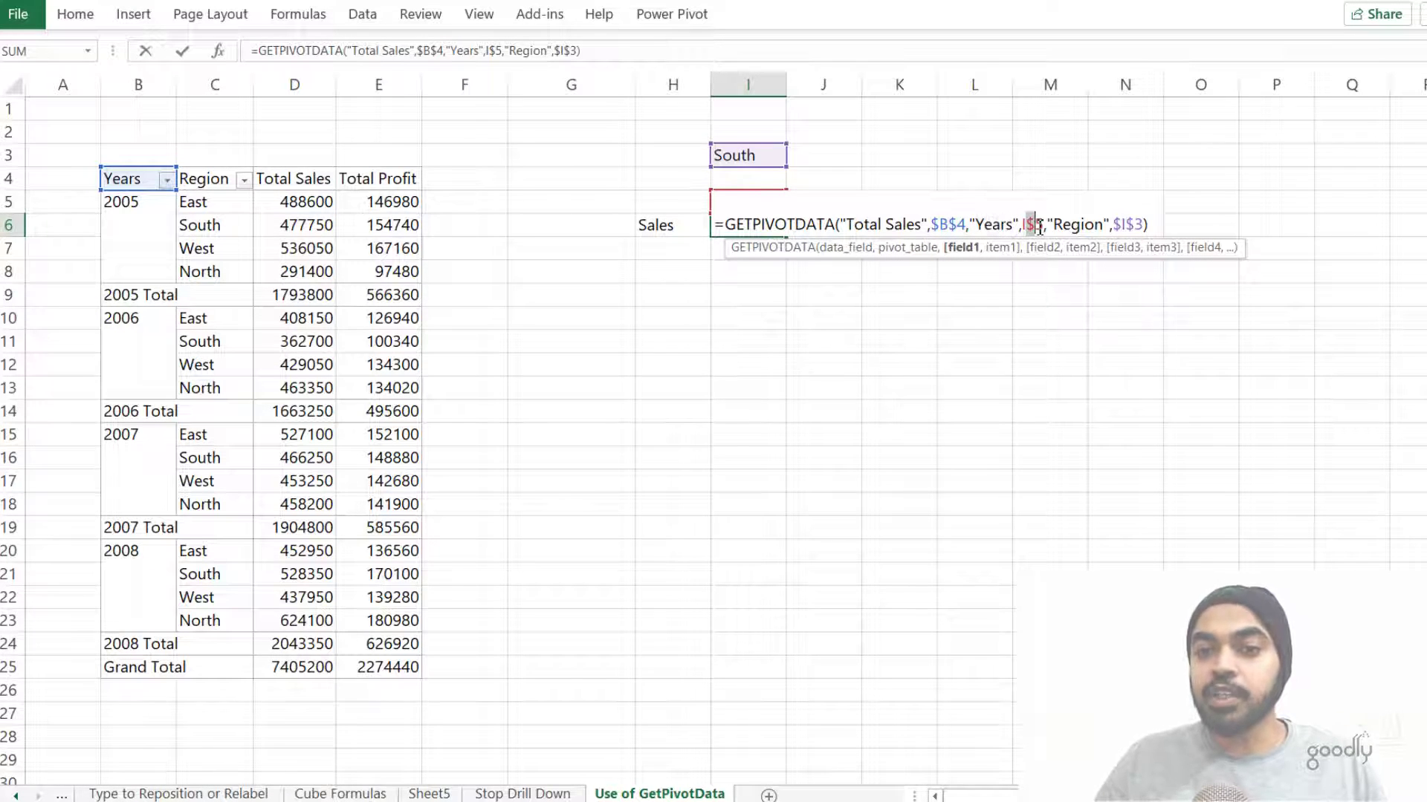
pyautogui.hotkey('shift', 'Return')
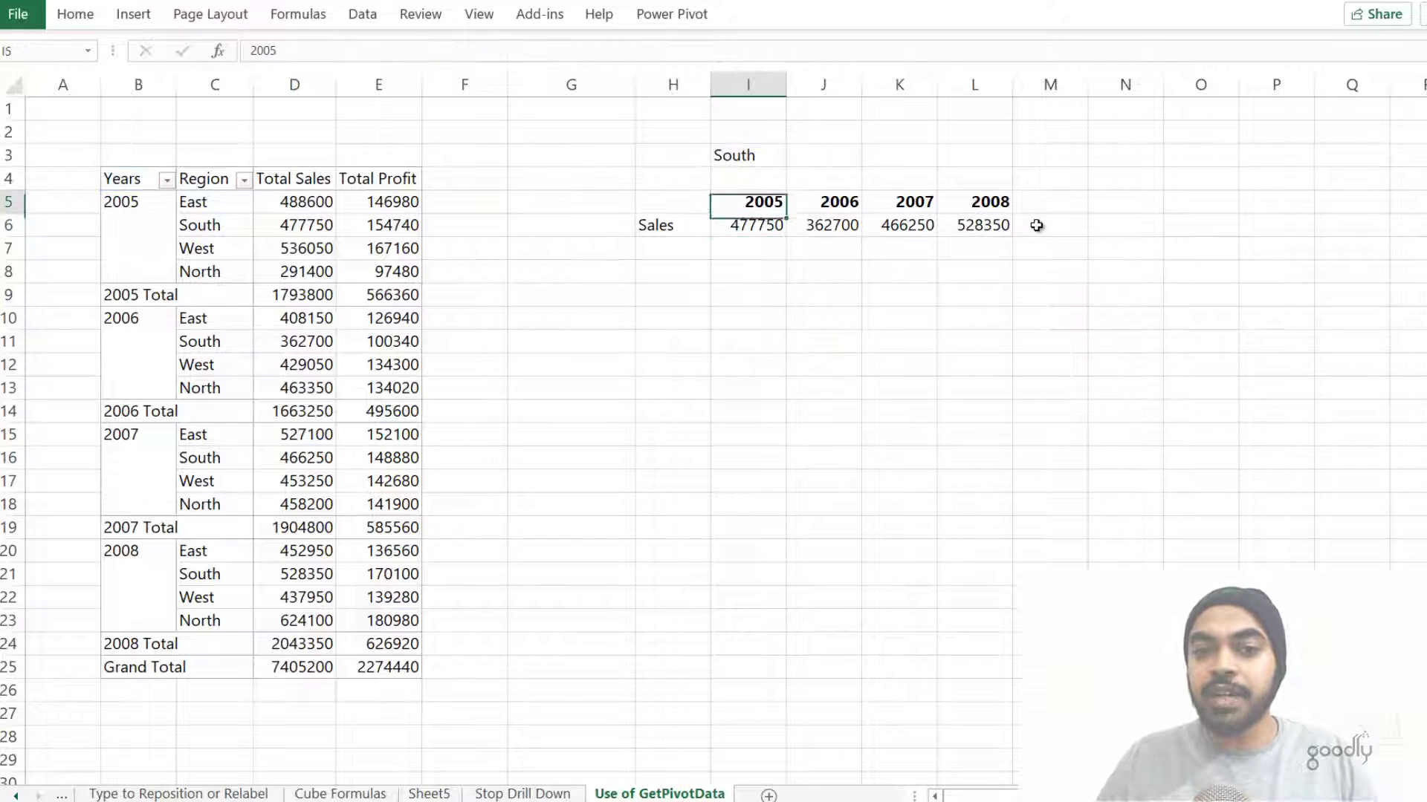
# Move the Sales row of the yearly report down to row 7 and review the cell references of the GETPIVOTDATA formula in I7.
pyautogui.doubleClick(752, 223)
pyautogui.press('Escape')
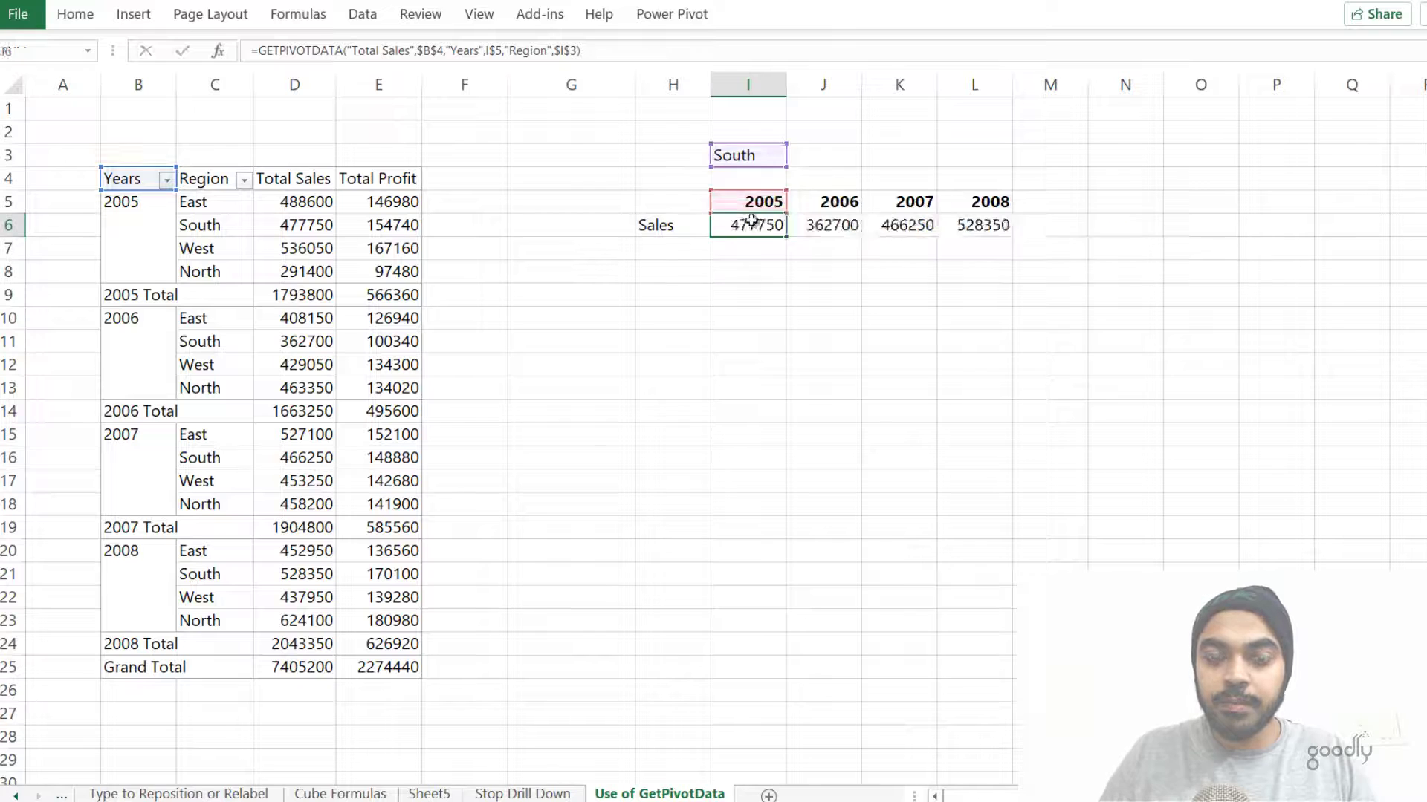
pyautogui.doubleClick(752, 221)
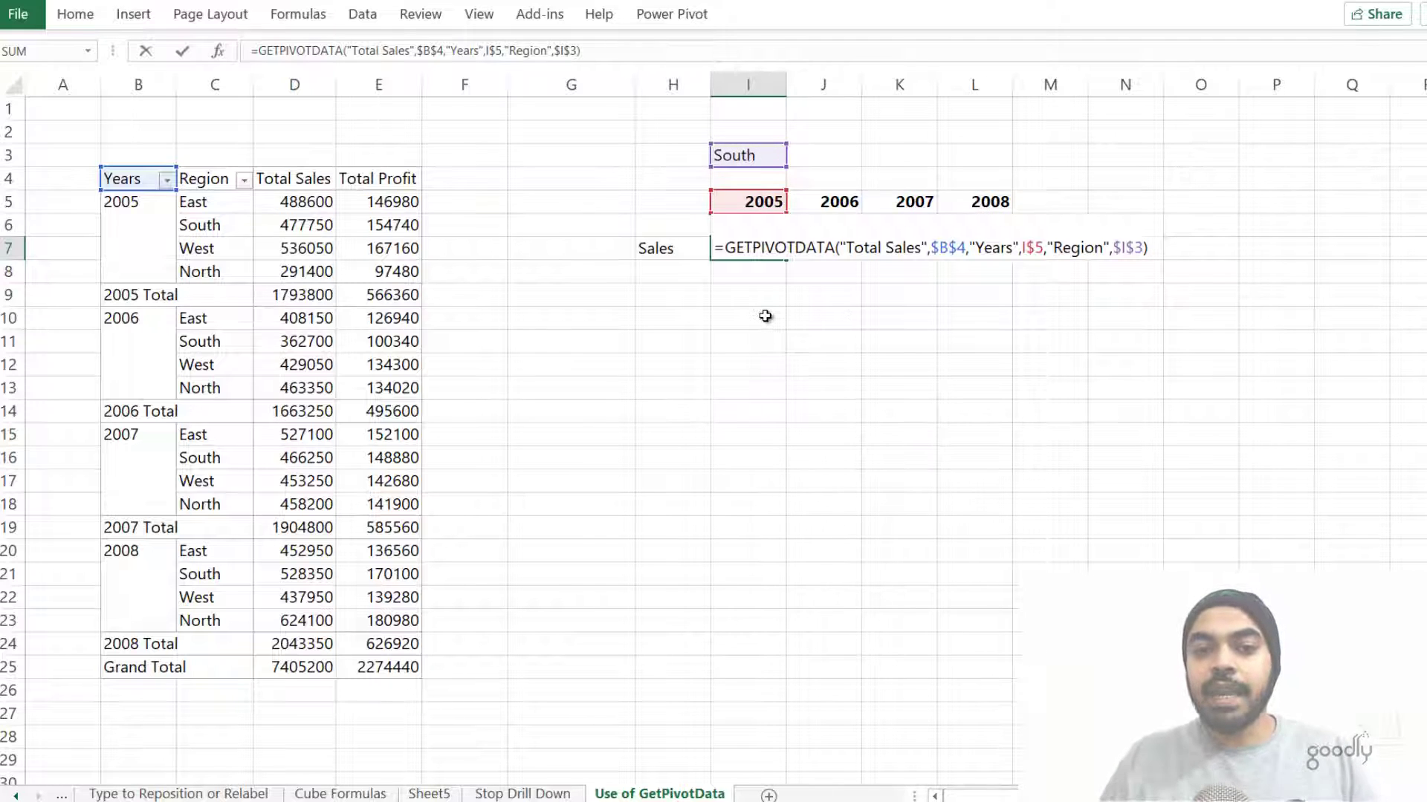
pyautogui.press('Tab')
pyautogui.press('Right')
pyautogui.press('Left')
pyautogui.press('Left')
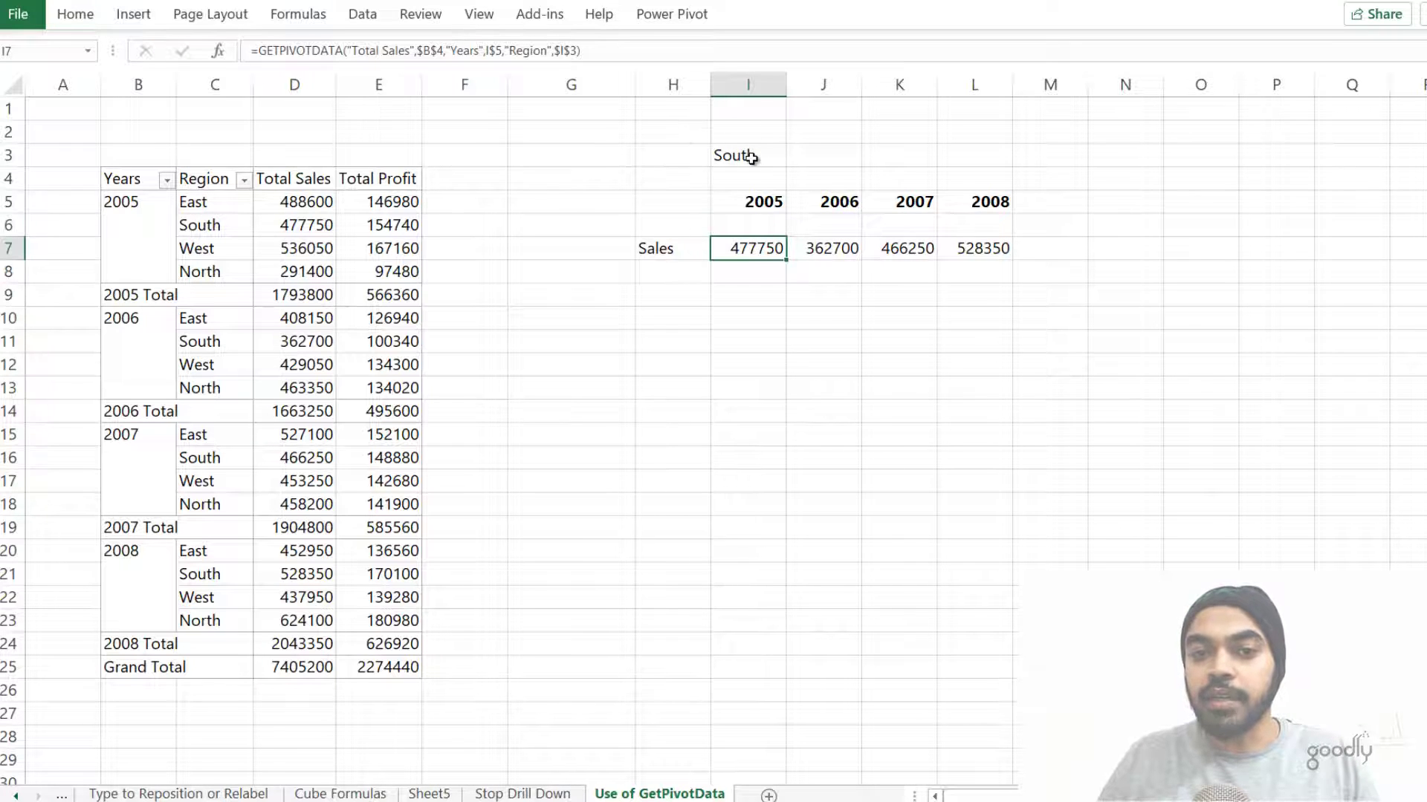
# Switch the region in I3 to North and then to West, and review the Sales row for 2005 to 2008.
pyautogui.click(752, 157)
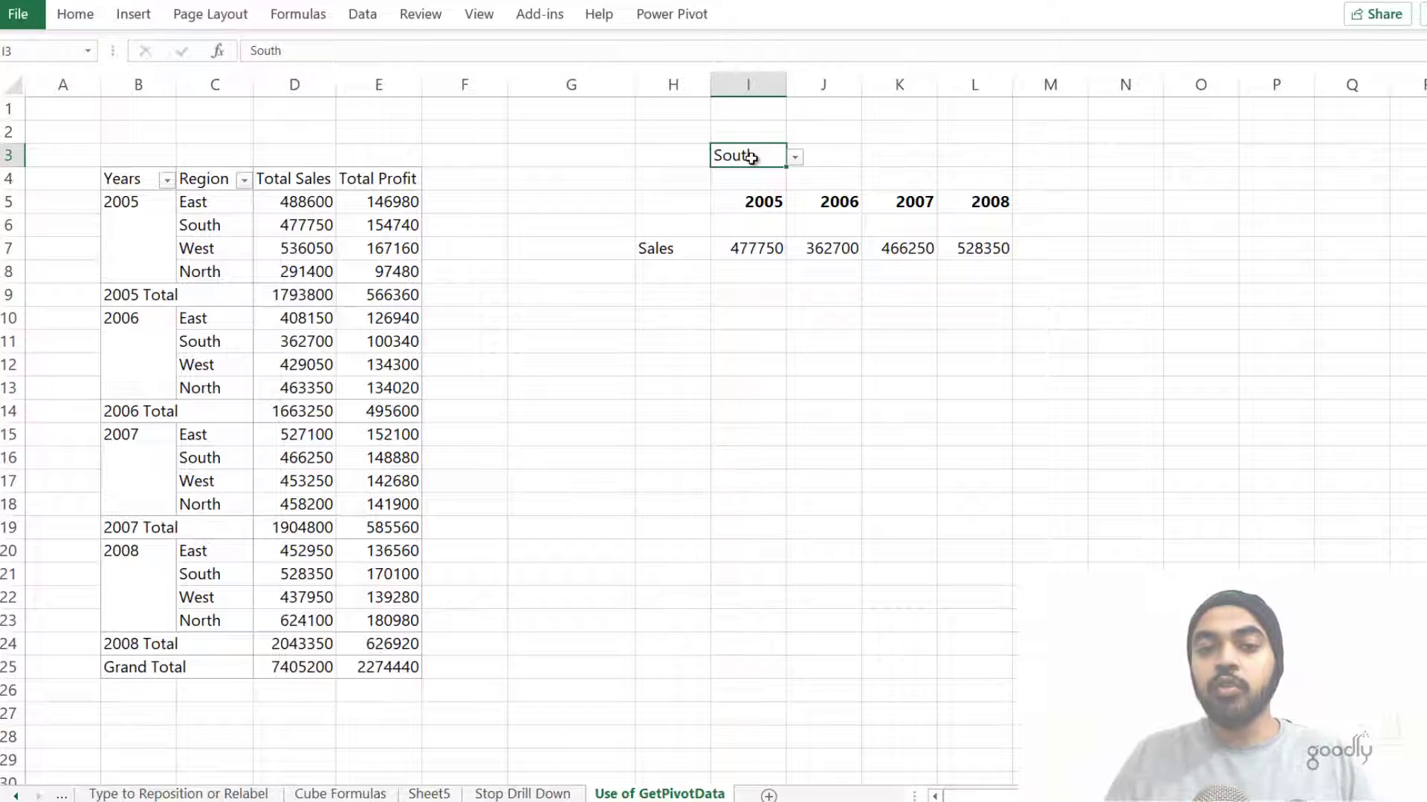
pyautogui.click(795, 162)
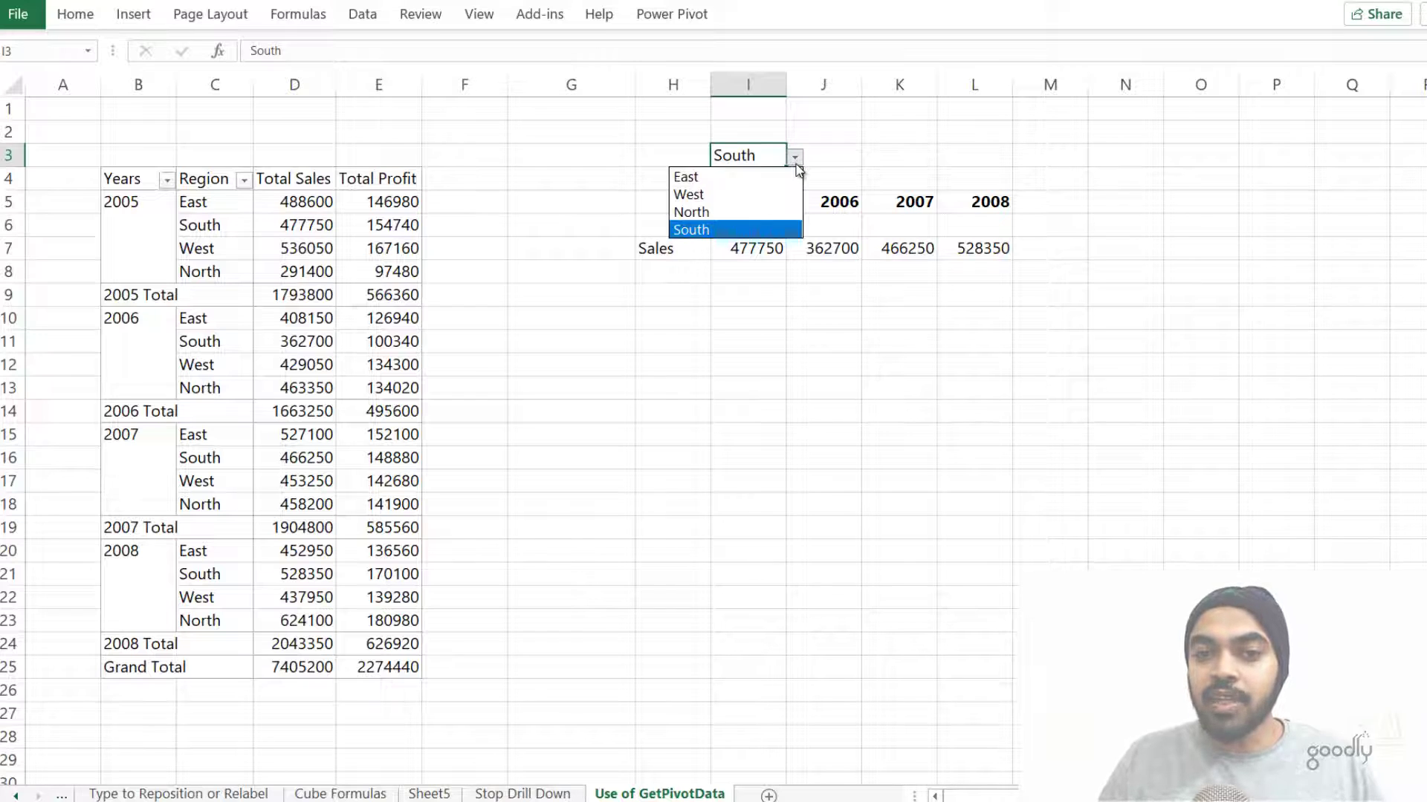
pyautogui.click(760, 213)
pyautogui.click(796, 162)
pyautogui.click(750, 196)
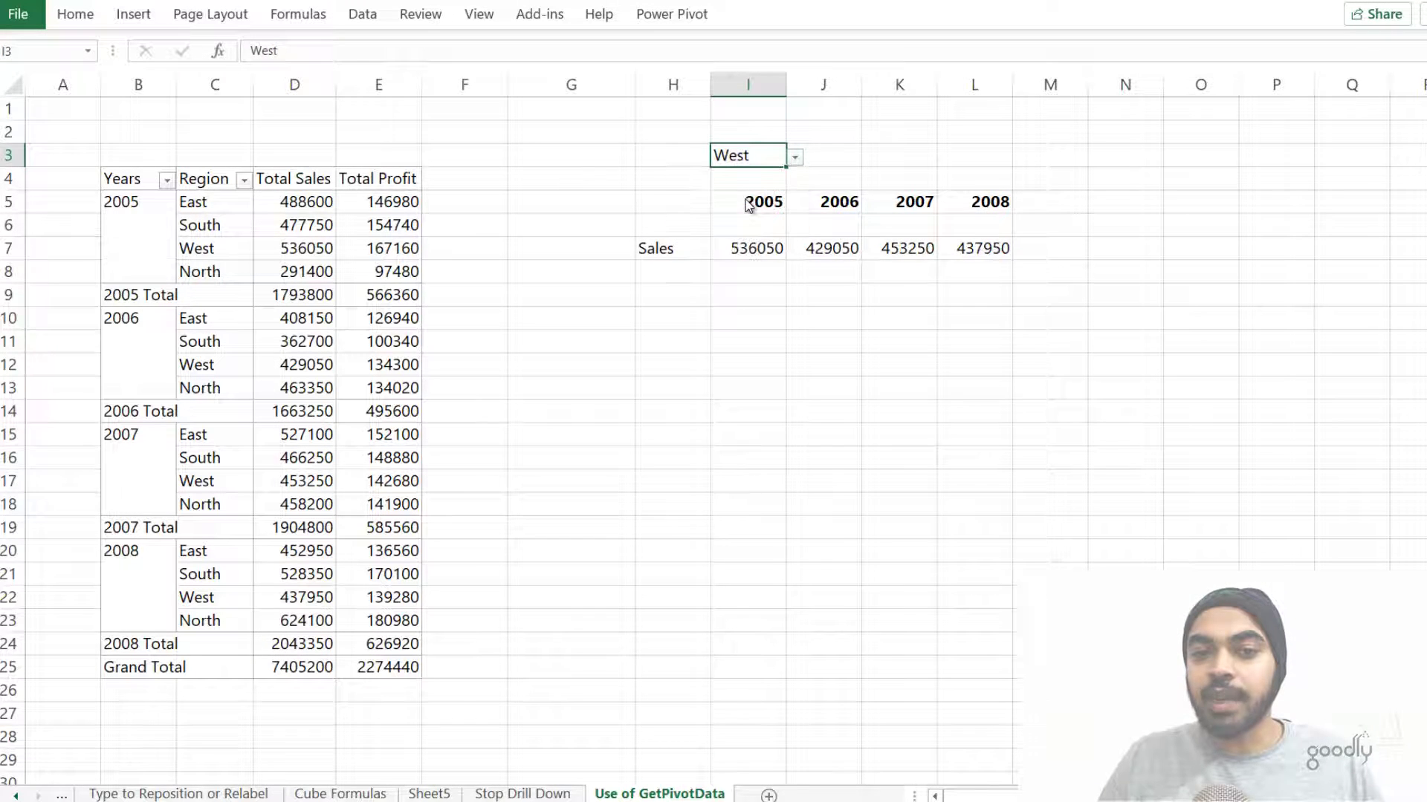
pyautogui.click(794, 157)
pyautogui.press('Escape')
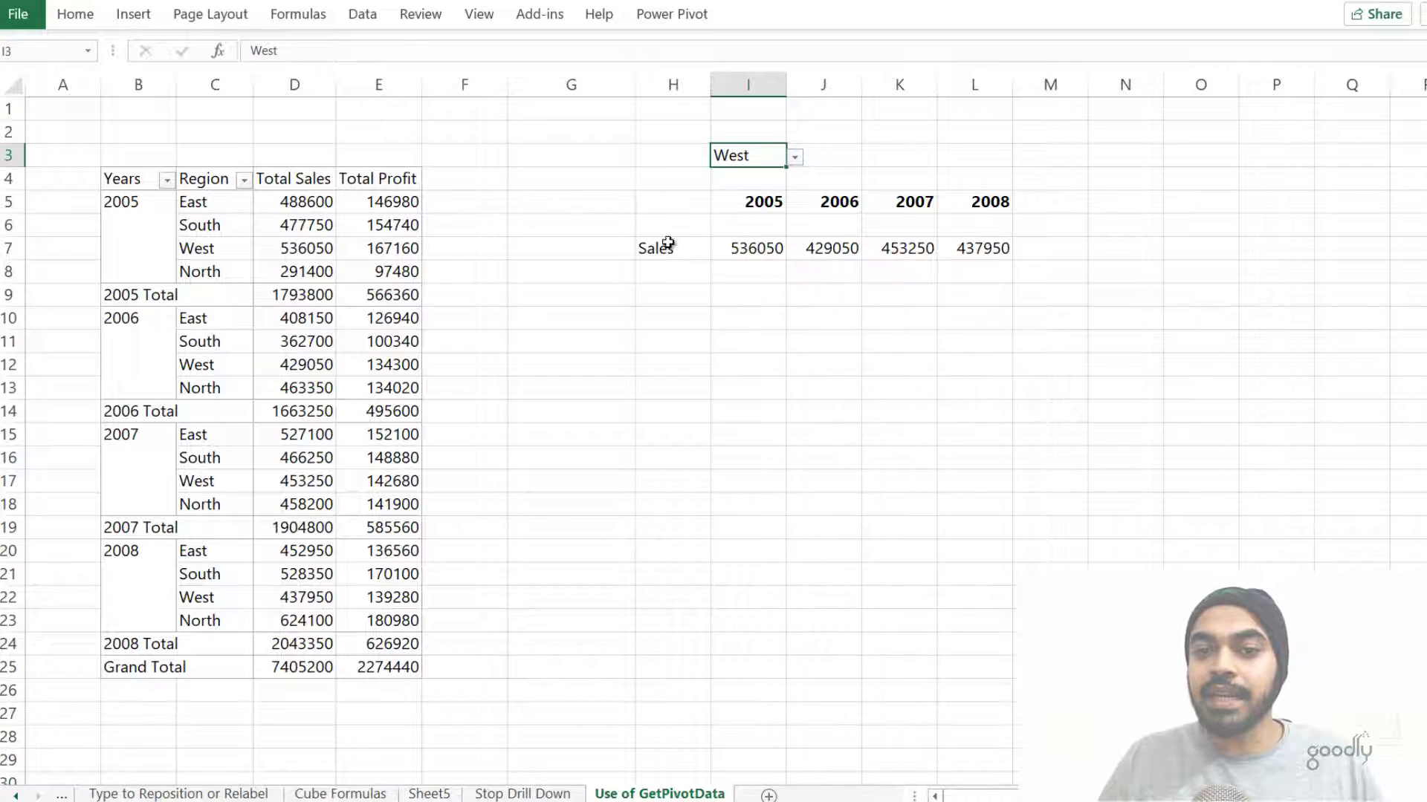
pyautogui.moveTo(685, 242); pyautogui.dragTo(966, 244)
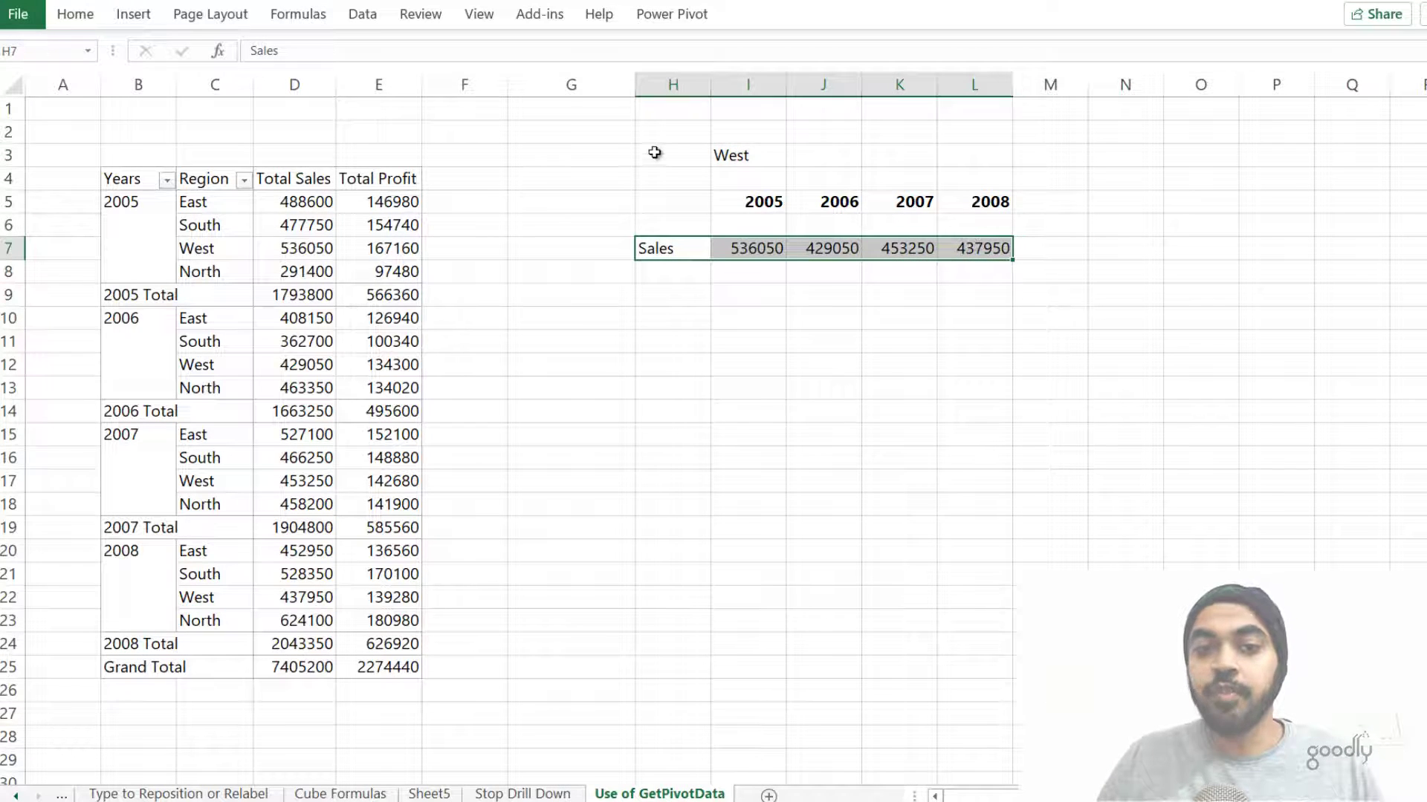
pyautogui.click(715, 407)
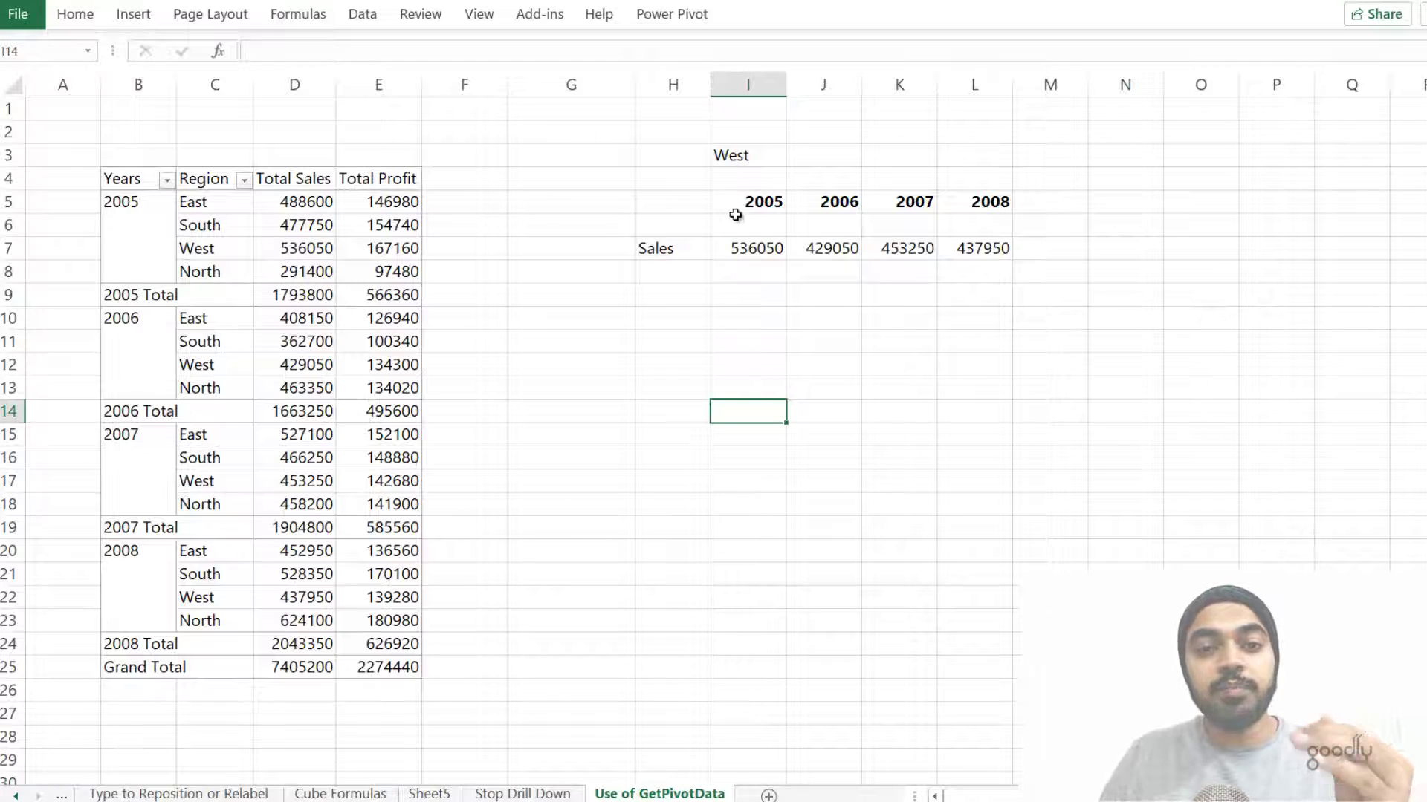
# Add the Customer field to the pivot table rows beneath Region.
pyautogui.click(353, 303)
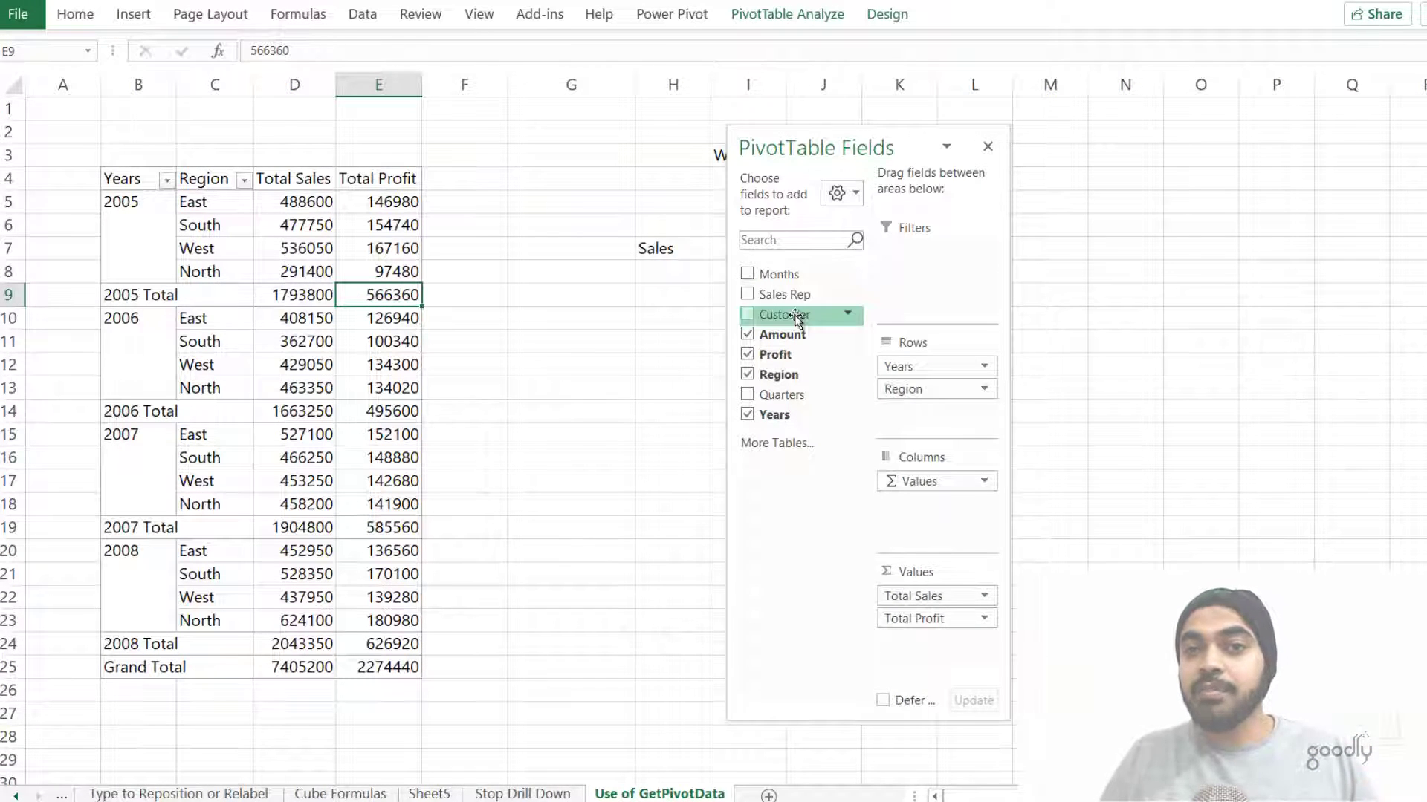
pyautogui.moveTo(847, 151); pyautogui.dragTo(1239, 7)
pyautogui.moveTo(1128, 205); pyautogui.dragTo(1242, 292)
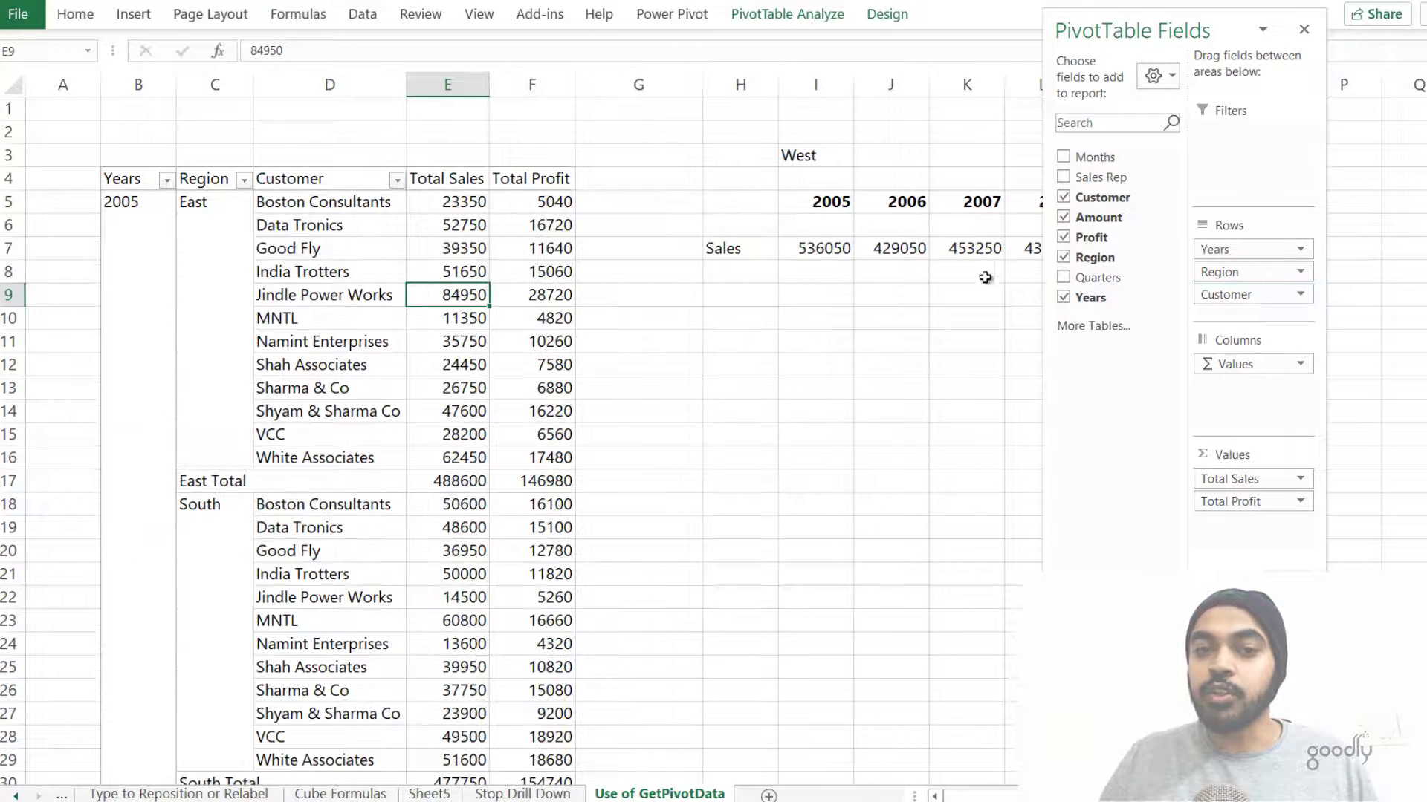
# Check the 2005 Sales GETPIVOTDATA formula in I7 against the expanded pivot table.
pyautogui.click(825, 248)
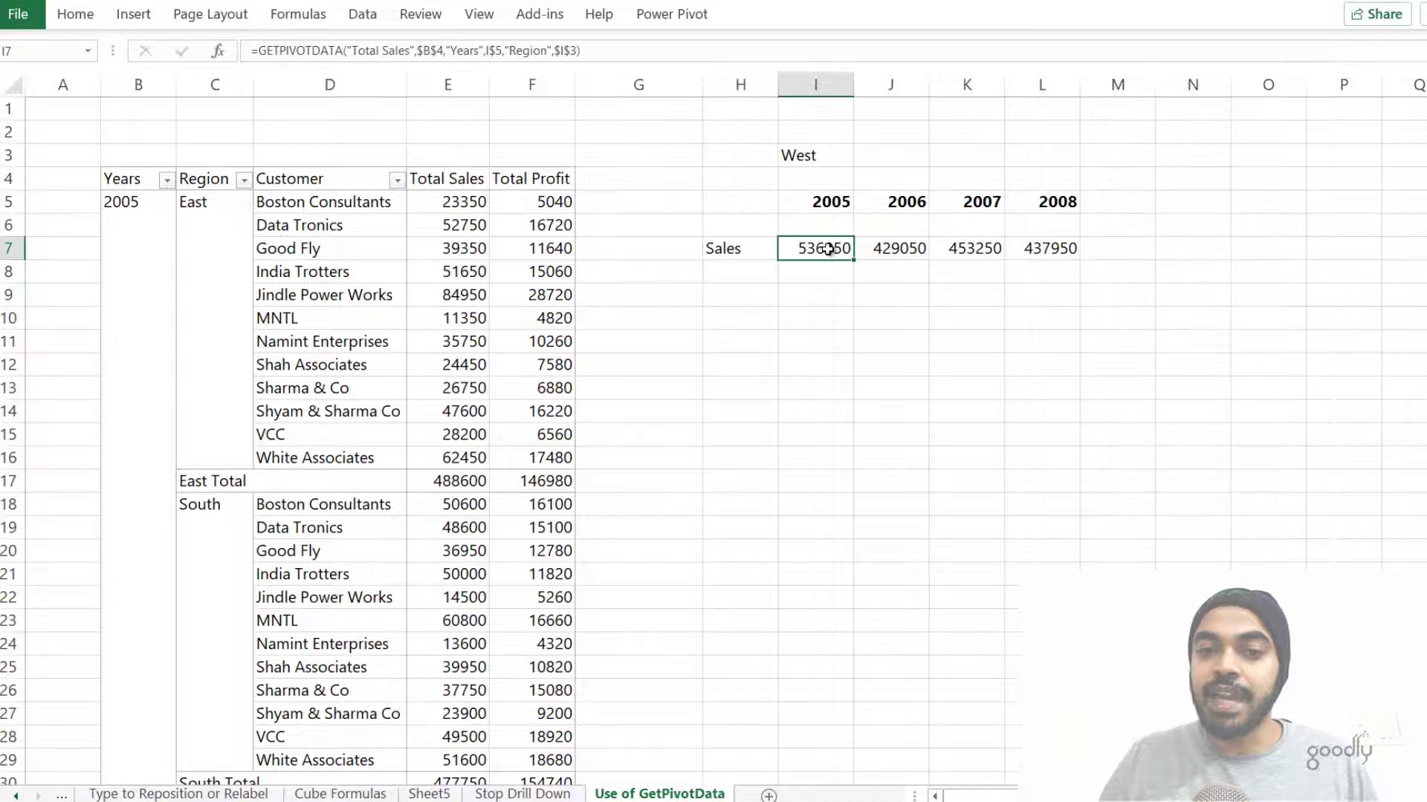
pyautogui.doubleClick(828, 249)
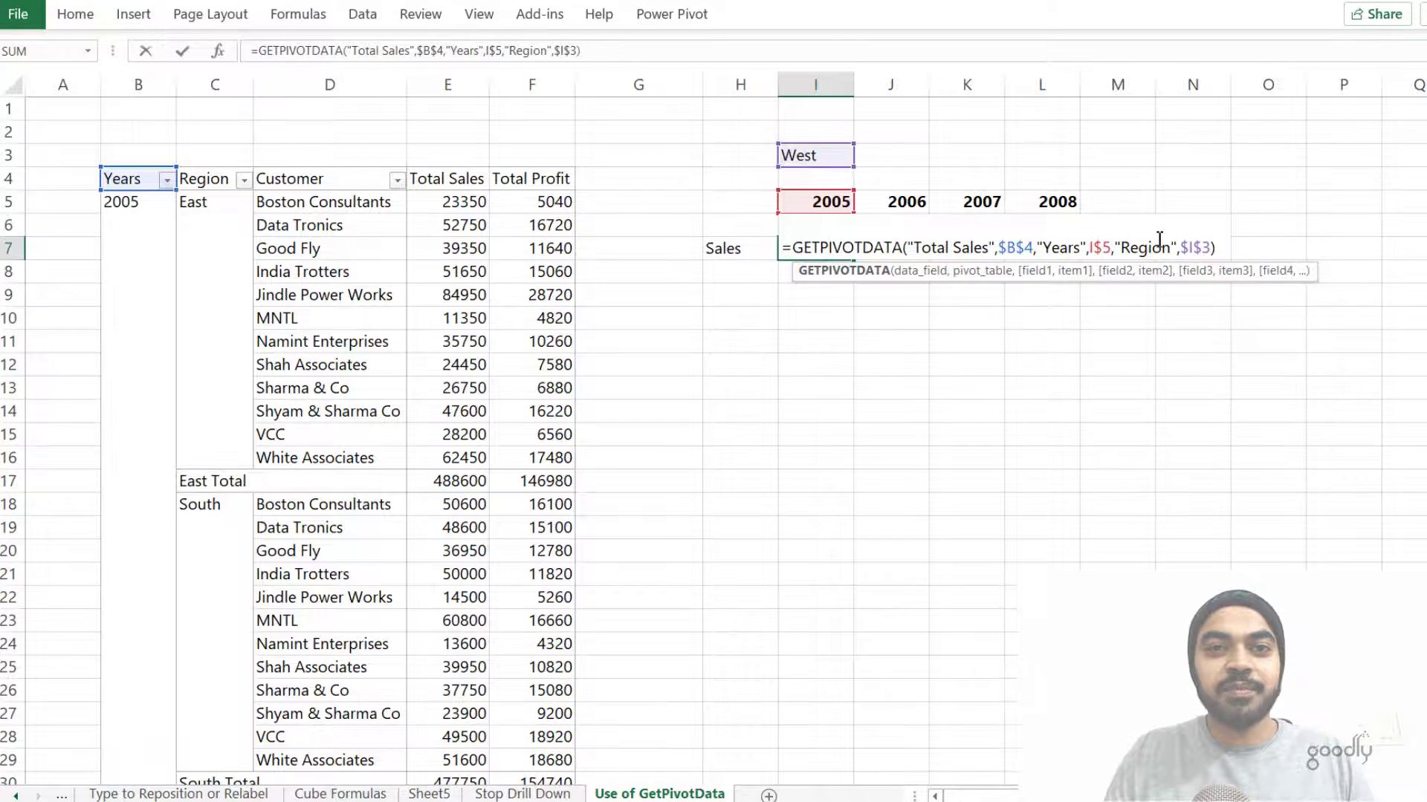
pyautogui.press('Return')
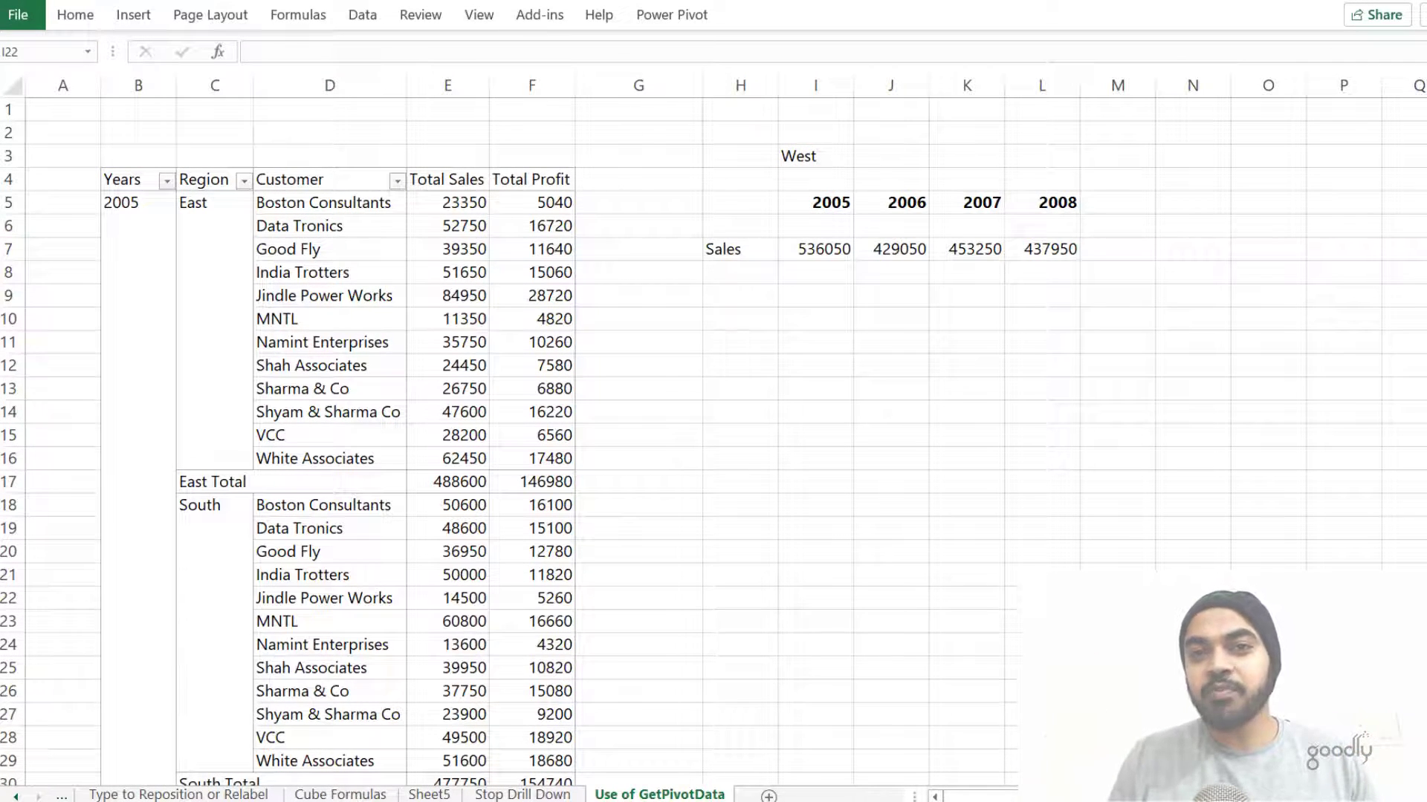